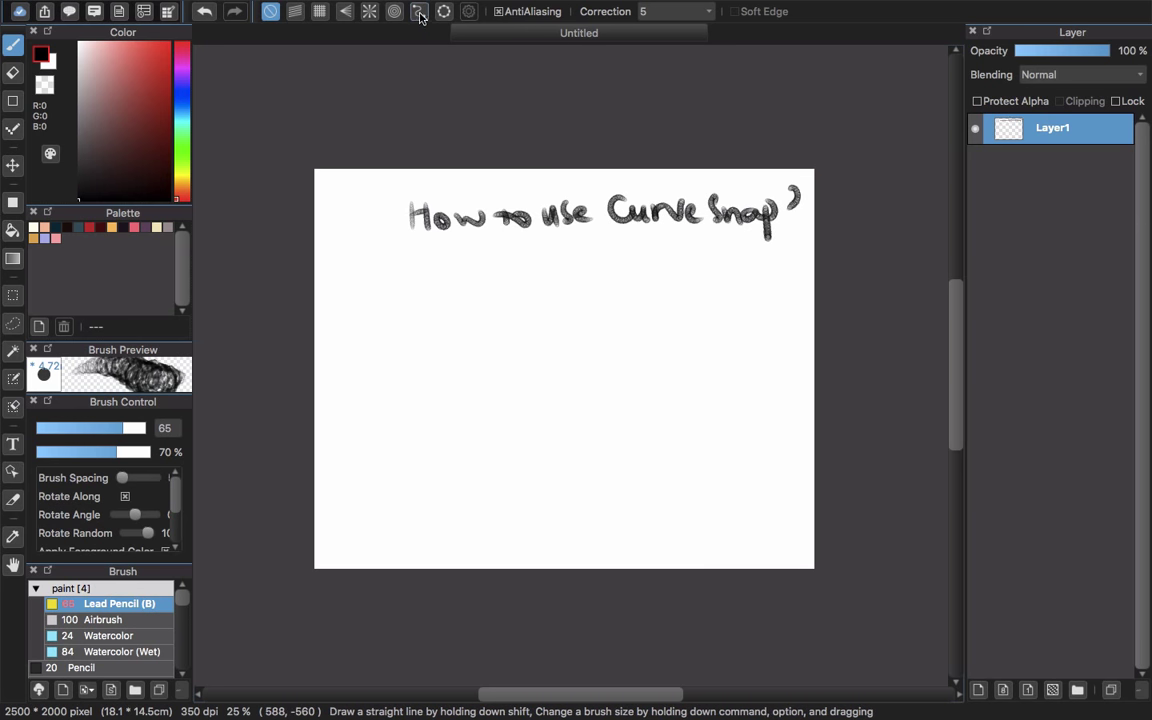
pyautogui.click(419, 11)
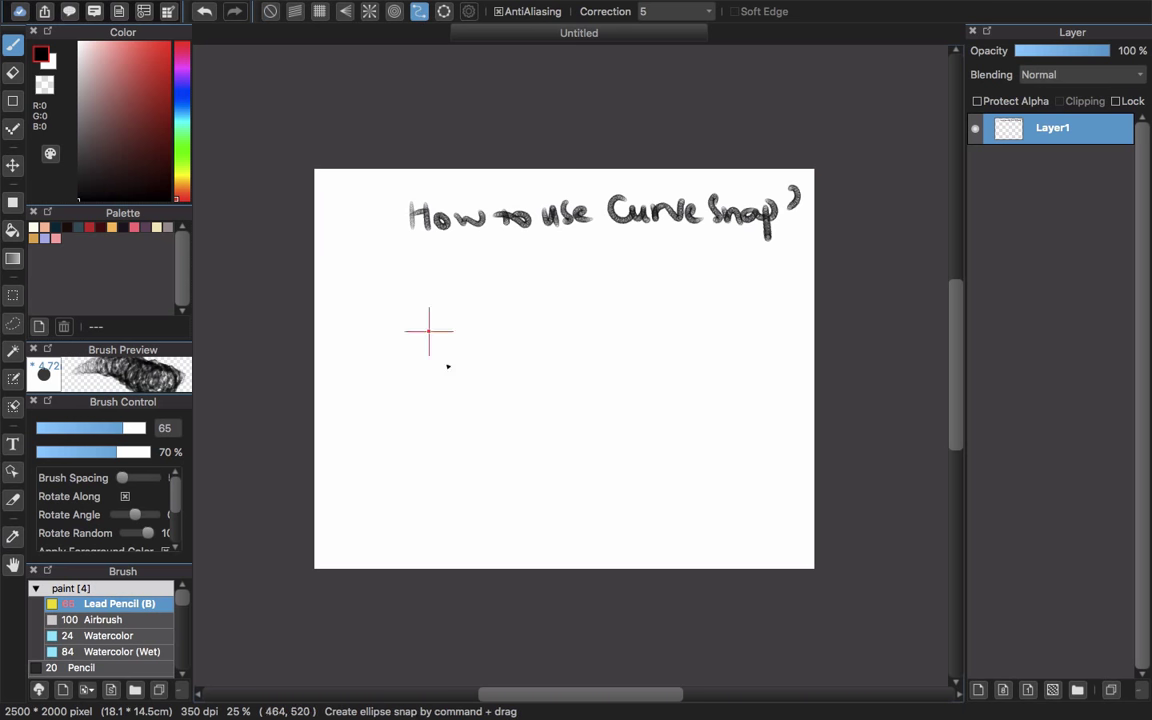
pyautogui.click(424, 465)
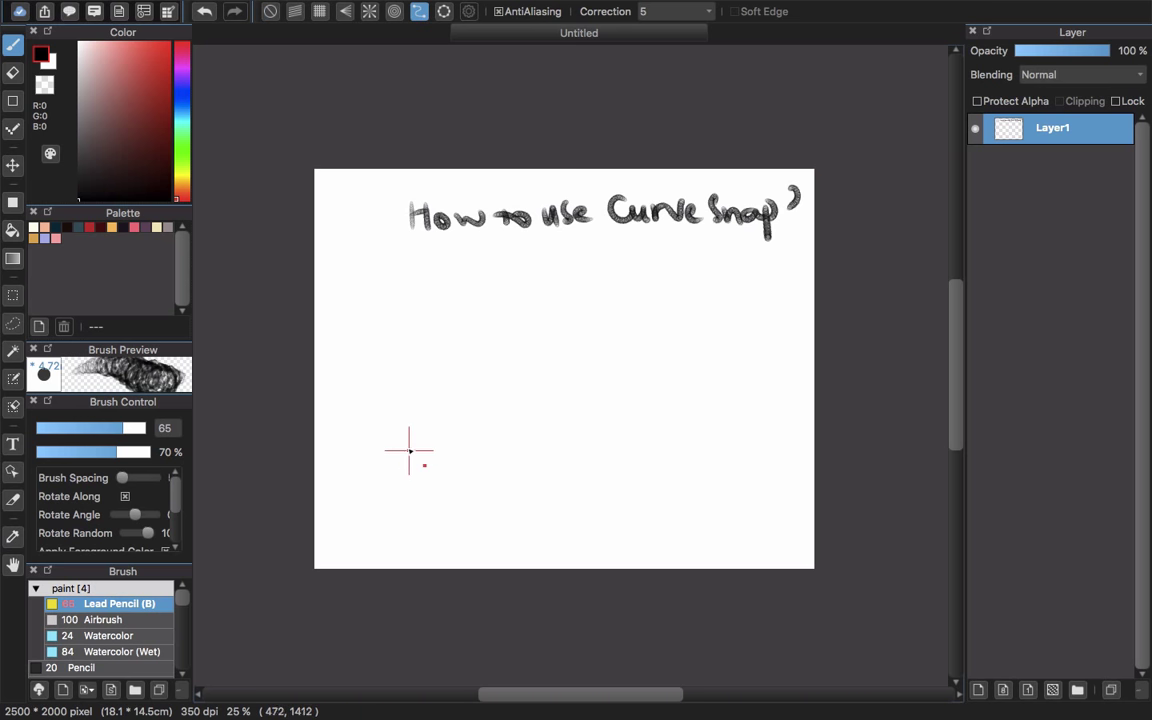
pyautogui.click(420, 420)
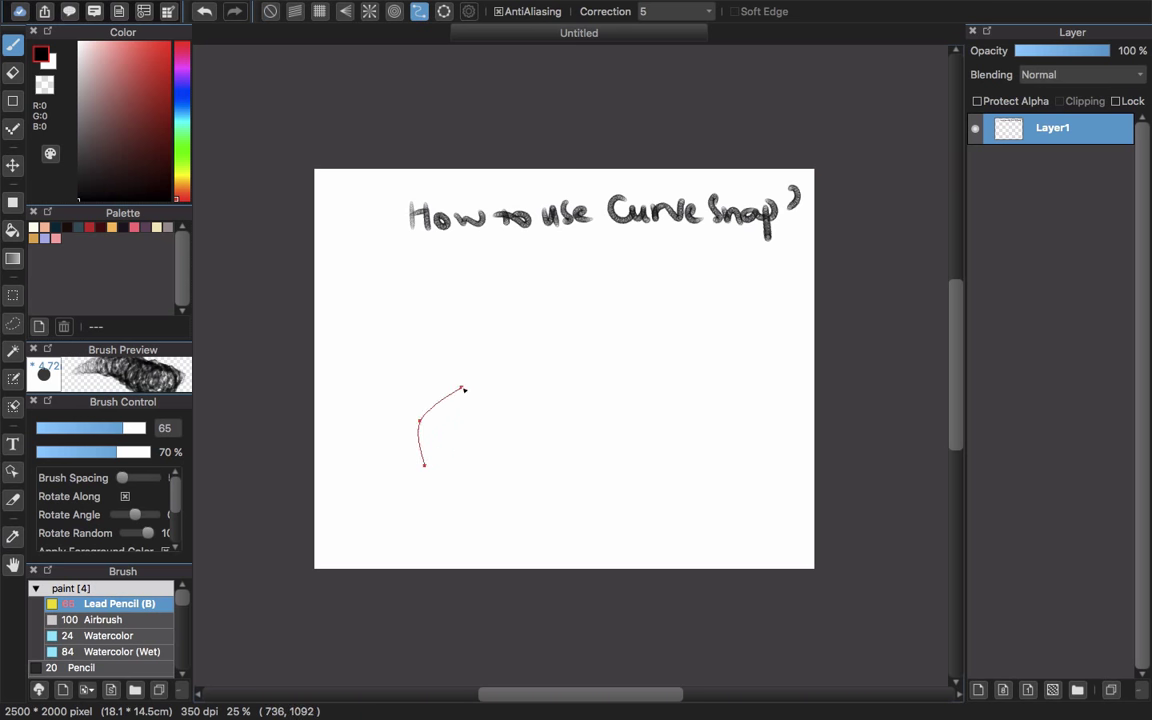
pyautogui.doubleClick(451, 391)
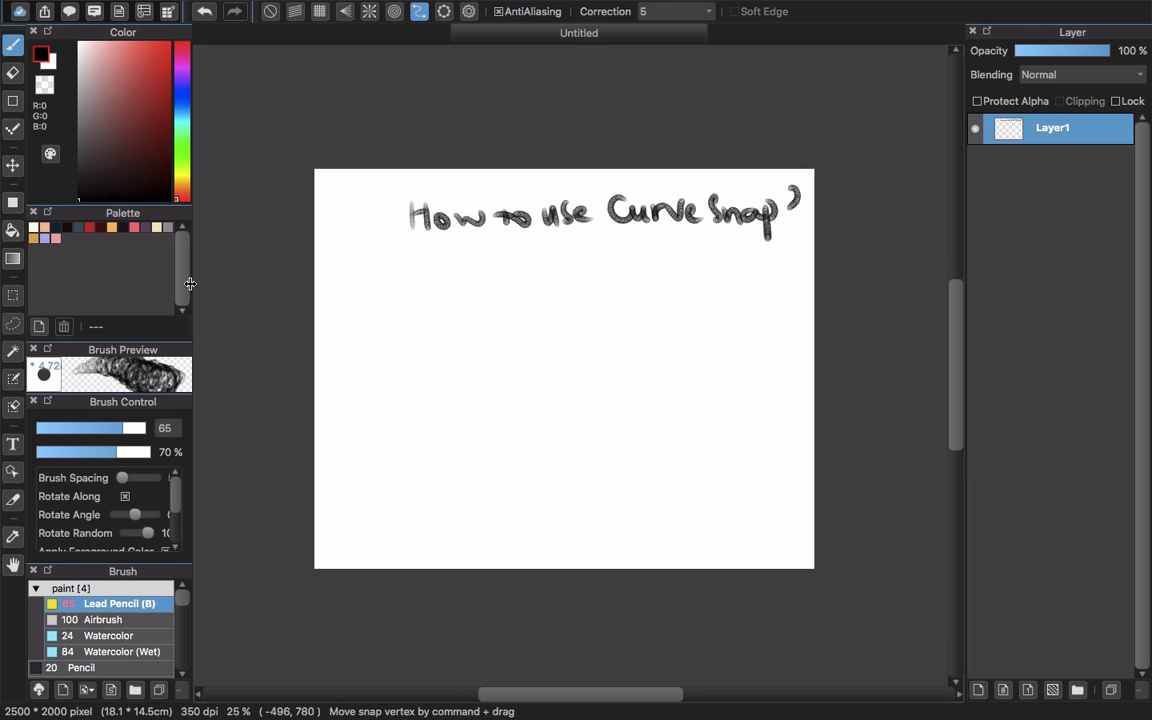
pyautogui.click(114, 638)
pyautogui.click(128, 605)
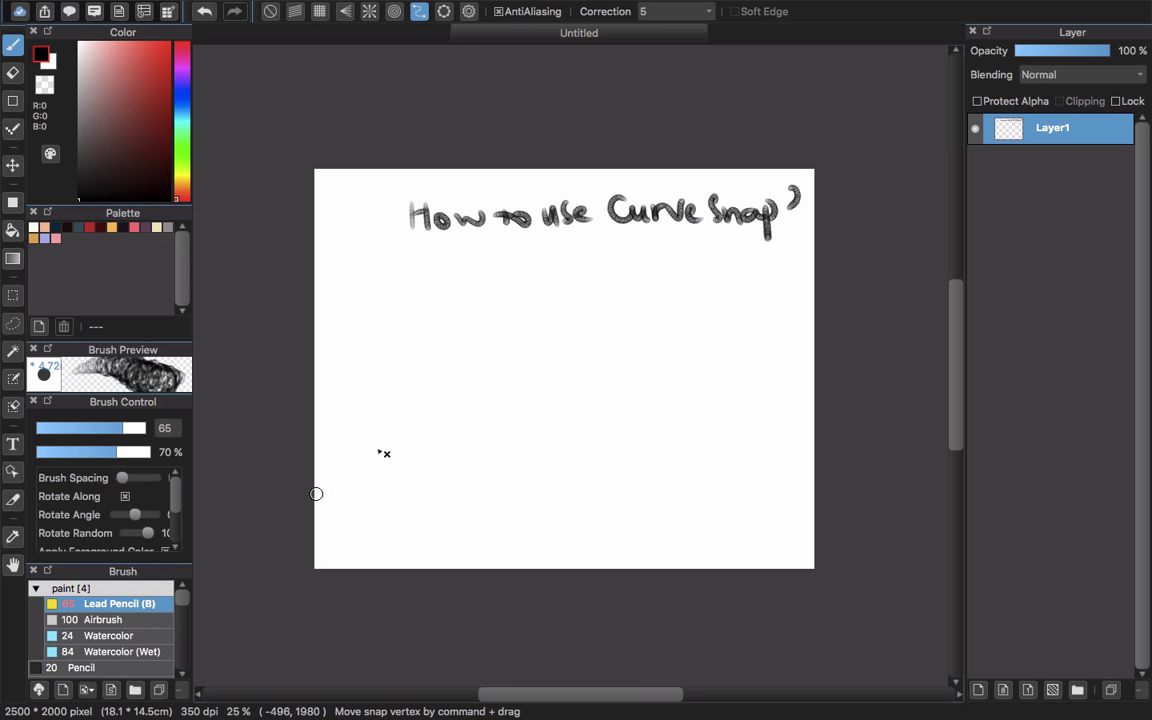
pyautogui.click(270, 11)
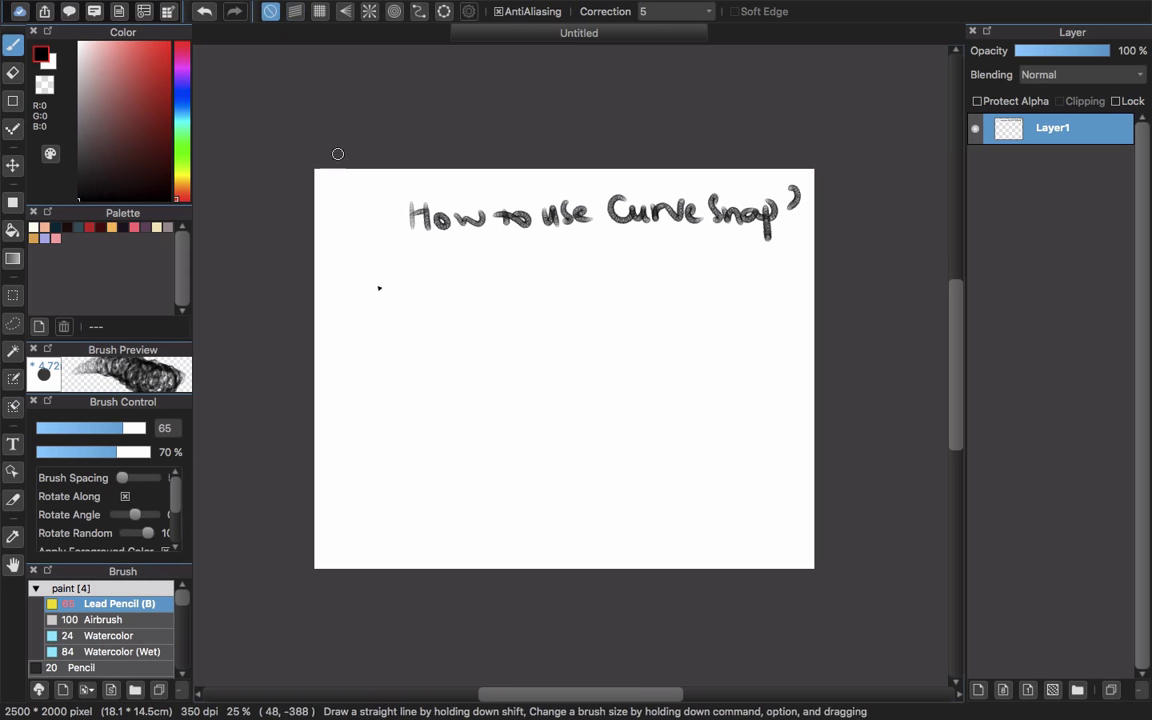
# Sketch a rounded head outline tapering to a chin near the canvas centre with the black Lead Pencil.
pyautogui.moveTo(490, 311)
pyautogui.mouseDown()
pyautogui.moveTo(482, 381)
pyautogui.moveTo(476, 331)
pyautogui.moveTo(483, 395)
pyautogui.moveTo(477, 374)
pyautogui.moveTo(492, 423)
pyautogui.moveTo(531, 459)
pyautogui.moveTo(497, 437)
pyautogui.moveTo(551, 471)
pyautogui.moveTo(528, 456)
pyautogui.moveTo(592, 425)
pyautogui.mouseUp()
pyautogui.moveTo(547, 293)
pyautogui.mouseDown()
pyautogui.moveTo(594, 312)
pyautogui.moveTo(583, 307)
pyautogui.moveTo(611, 366)
pyautogui.moveTo(598, 330)
pyautogui.moveTo(605, 399)
pyautogui.moveTo(602, 362)
pyautogui.moveTo(598, 410)
pyautogui.mouseUp()
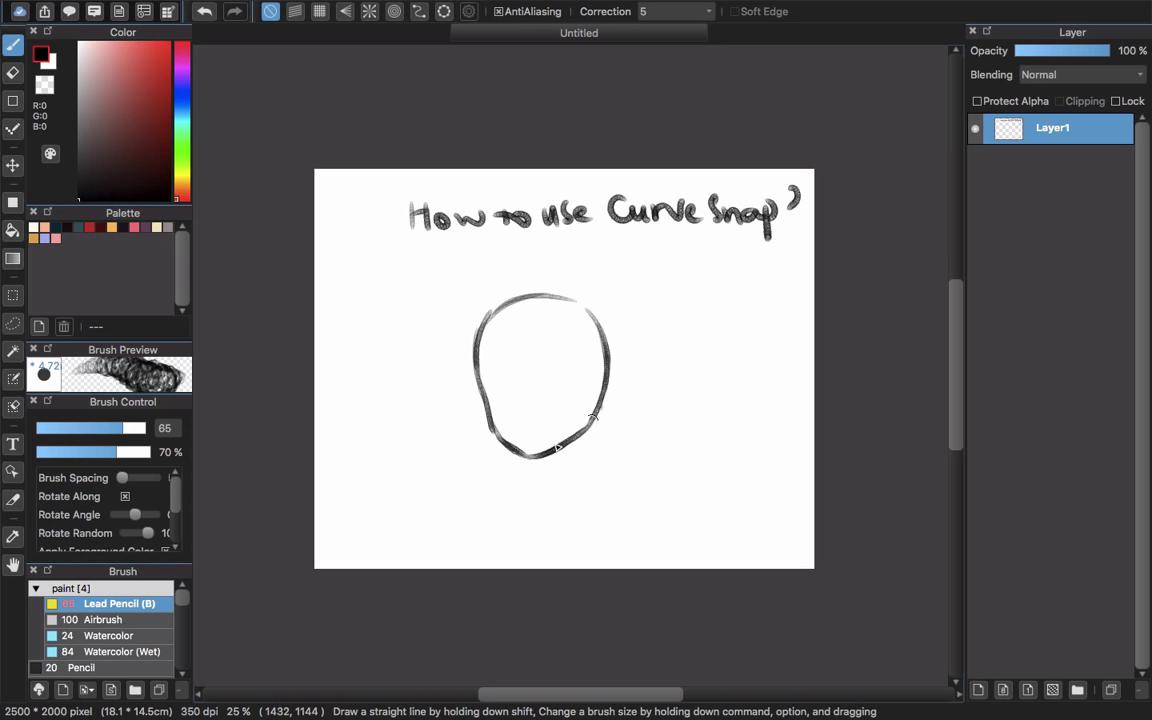
pyautogui.moveTo(519, 311); pyautogui.dragTo(536, 463)
pyautogui.press('x')
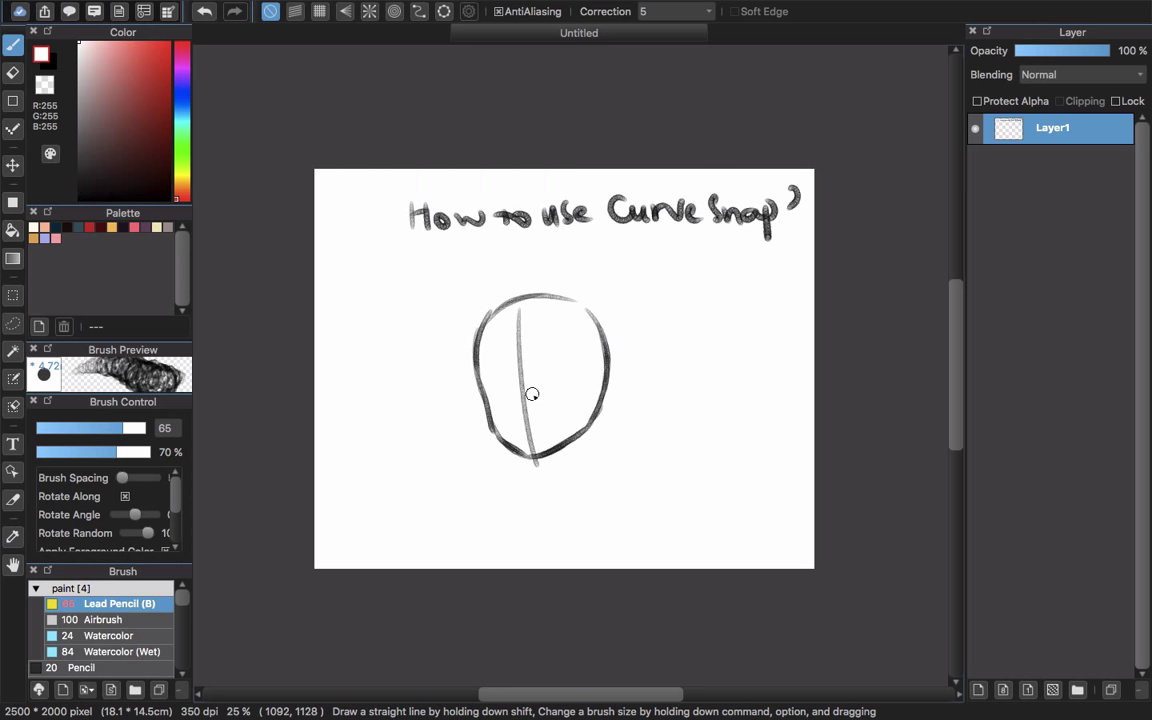
pyautogui.press('super+z')
pyautogui.press('x')
# Sketch two simple eyes and a small smiling mouth inside the head outline.
pyautogui.moveTo(540, 388); pyautogui.dragTo(570, 392)
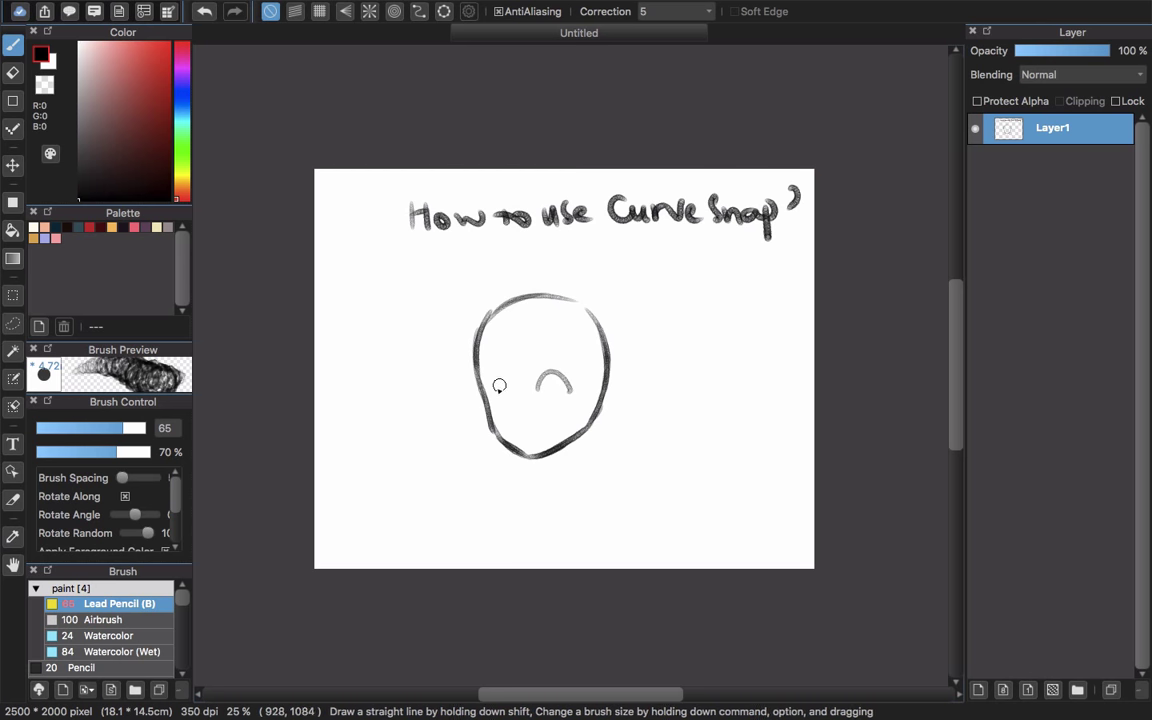
pyautogui.moveTo(488, 392); pyautogui.dragTo(503, 394)
pyautogui.moveTo(569, 391)
pyautogui.mouseDown()
pyautogui.moveTo(562, 384)
pyautogui.moveTo(566, 396)
pyautogui.moveTo(540, 418)
pyautogui.mouseUp()
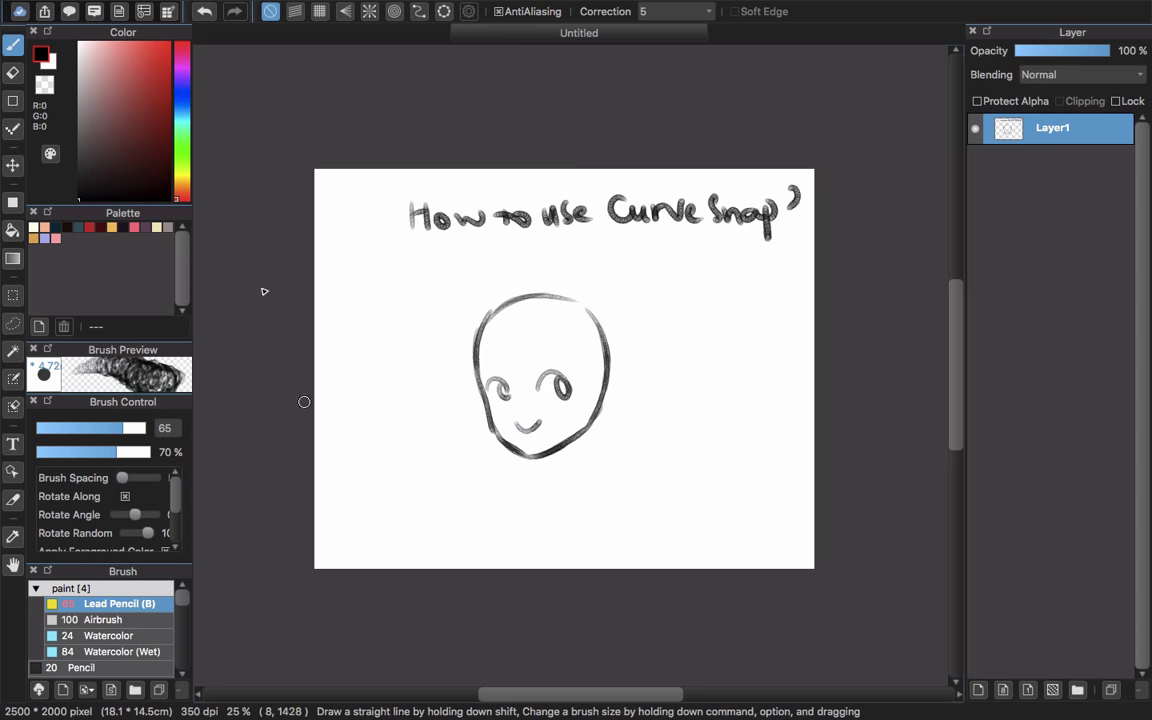
# Lower the sketch layer's opacity to 27% and add a new layer above it.
pyautogui.click(1039, 56)
pyautogui.click(978, 690)
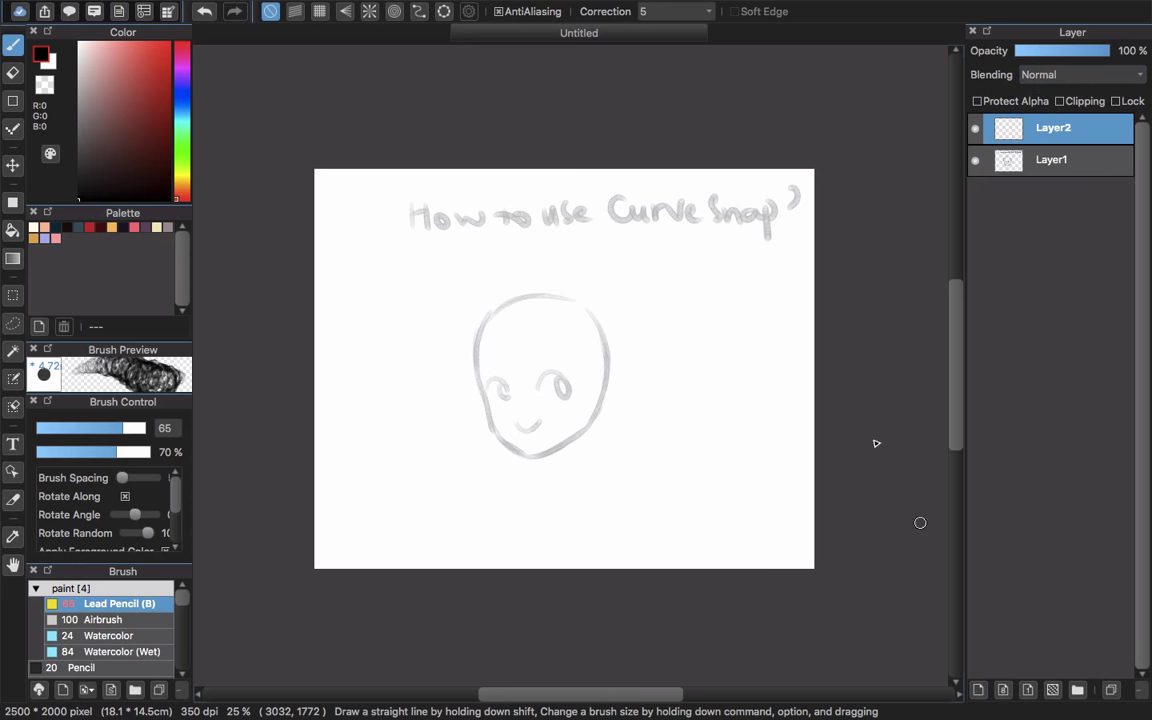
# Start a curve snap at the head's upper left and place its points down the left cheek to the chin.
pyautogui.scroll(3, 536, 303)
pyautogui.scroll(-1, 537, 303)
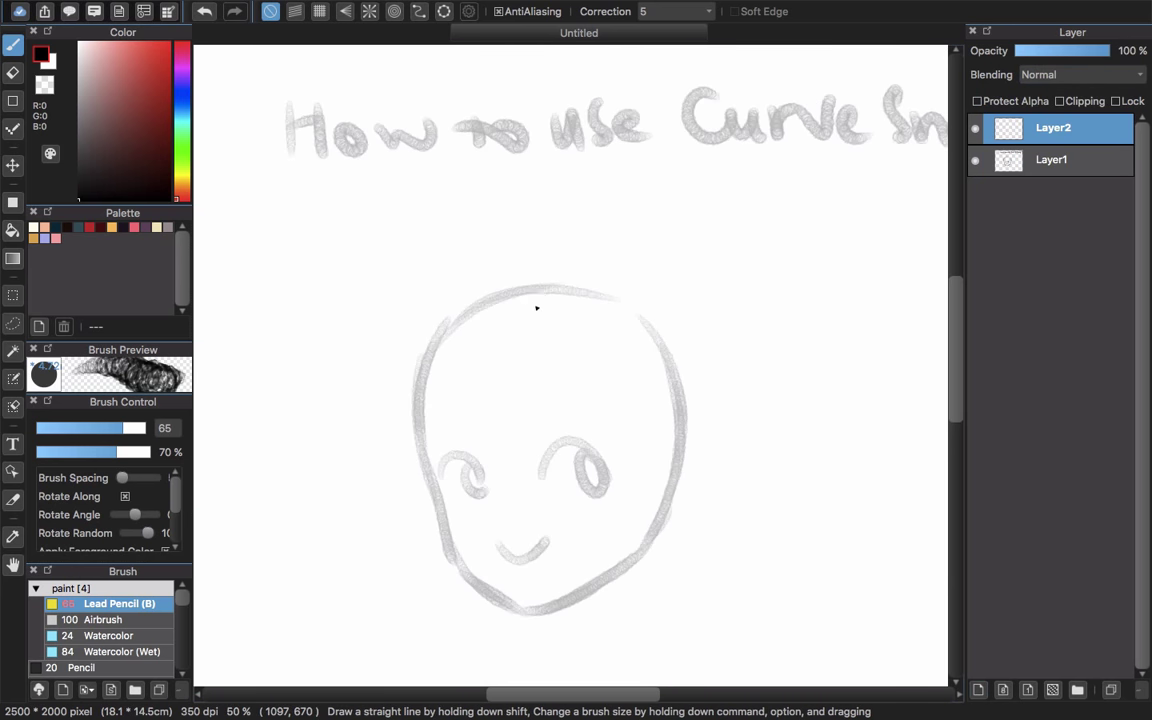
pyautogui.moveTo(556, 440); pyautogui.dragTo(541, 304)
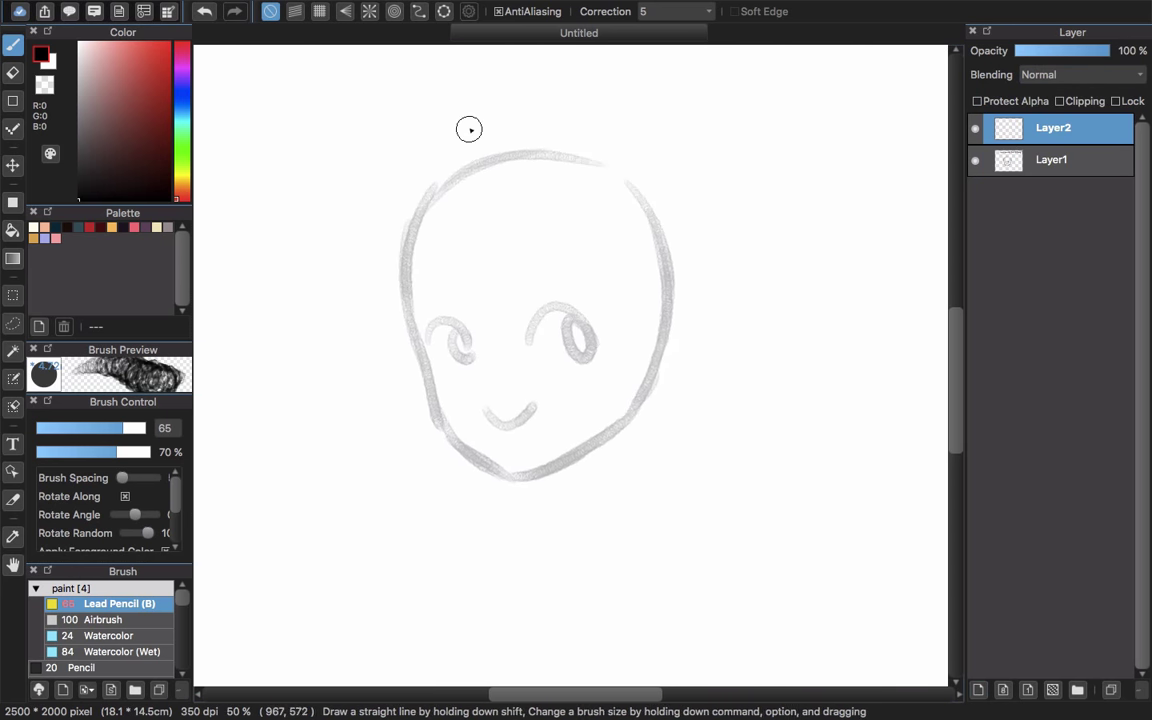
pyautogui.scroll(2, 460, 120)
pyautogui.scroll(-1, 522, 427)
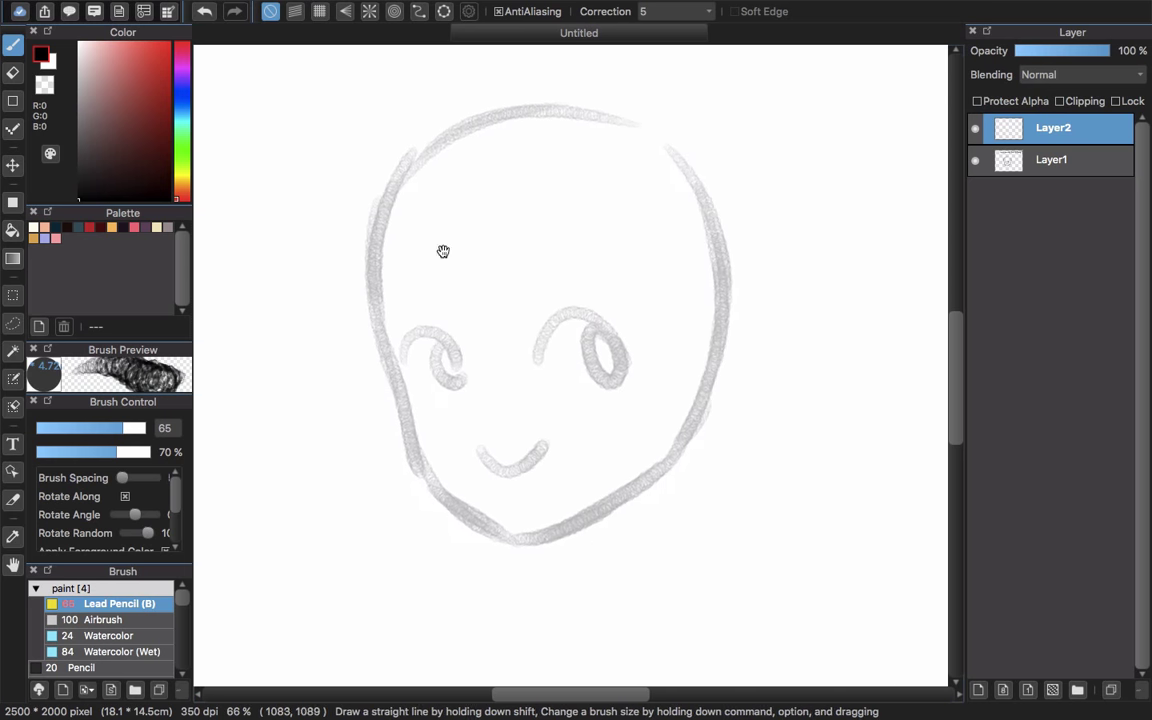
pyautogui.click(419, 11)
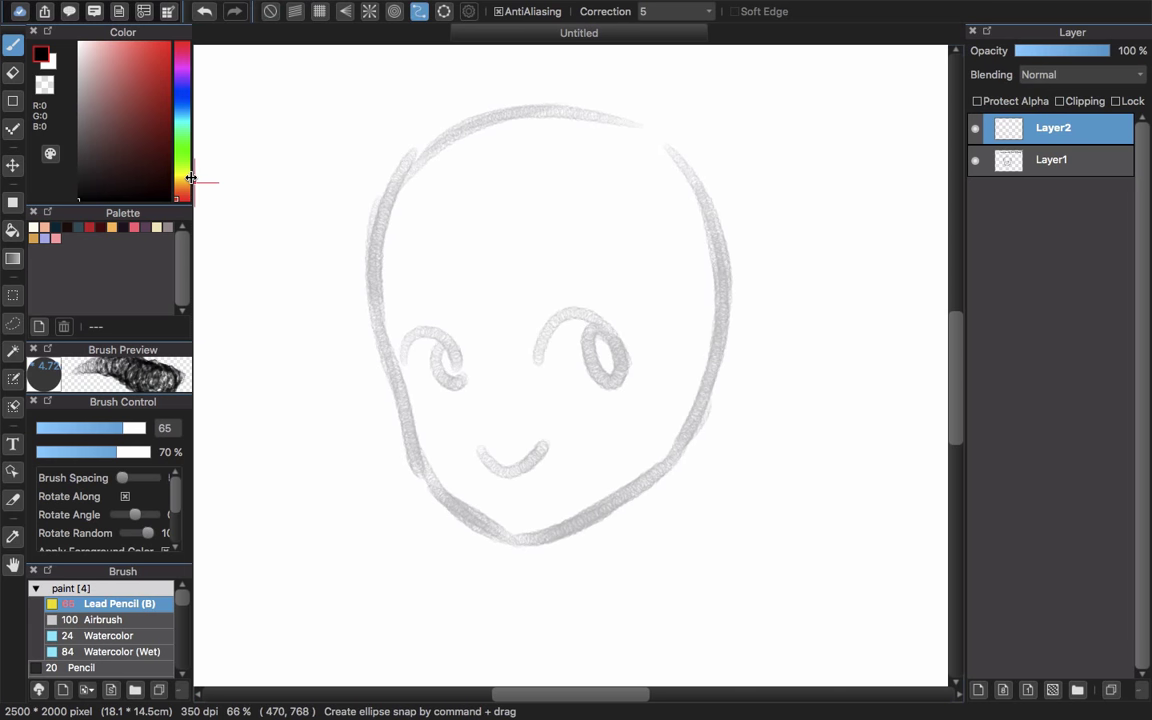
pyautogui.moveTo(191, 178); pyautogui.dragTo(170, 180)
pyautogui.moveTo(471, 386); pyautogui.dragTo(457, 321)
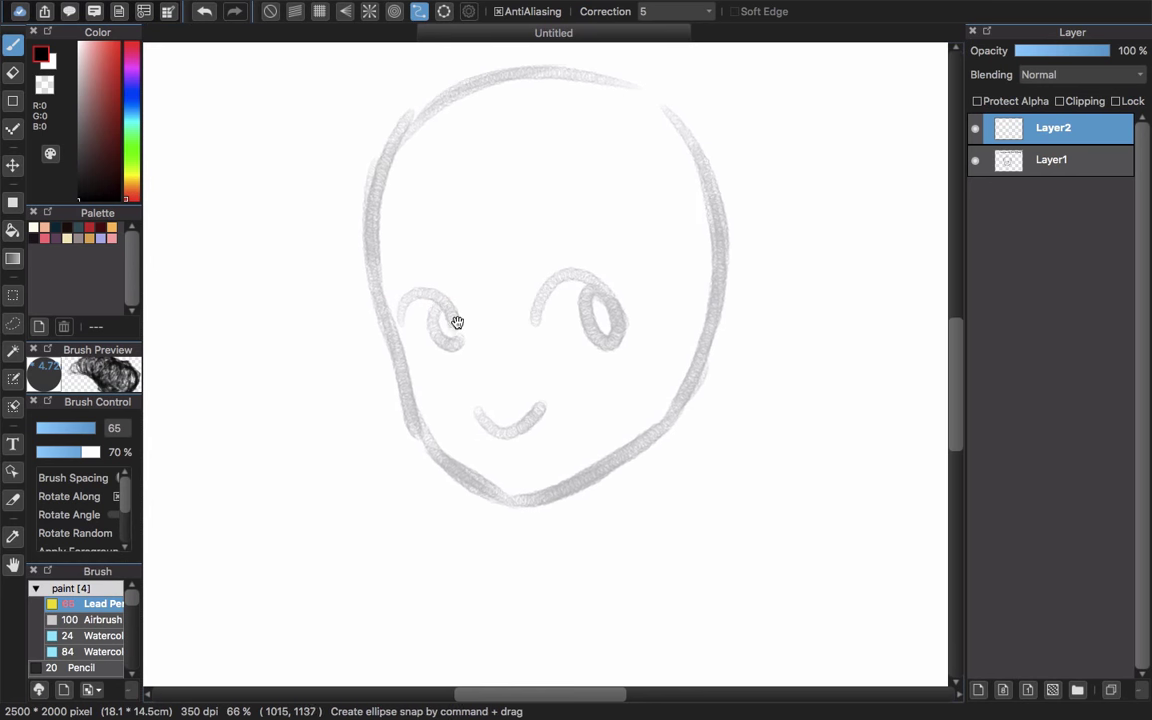
pyautogui.moveTo(386, 155); pyautogui.dragTo(376, 259)
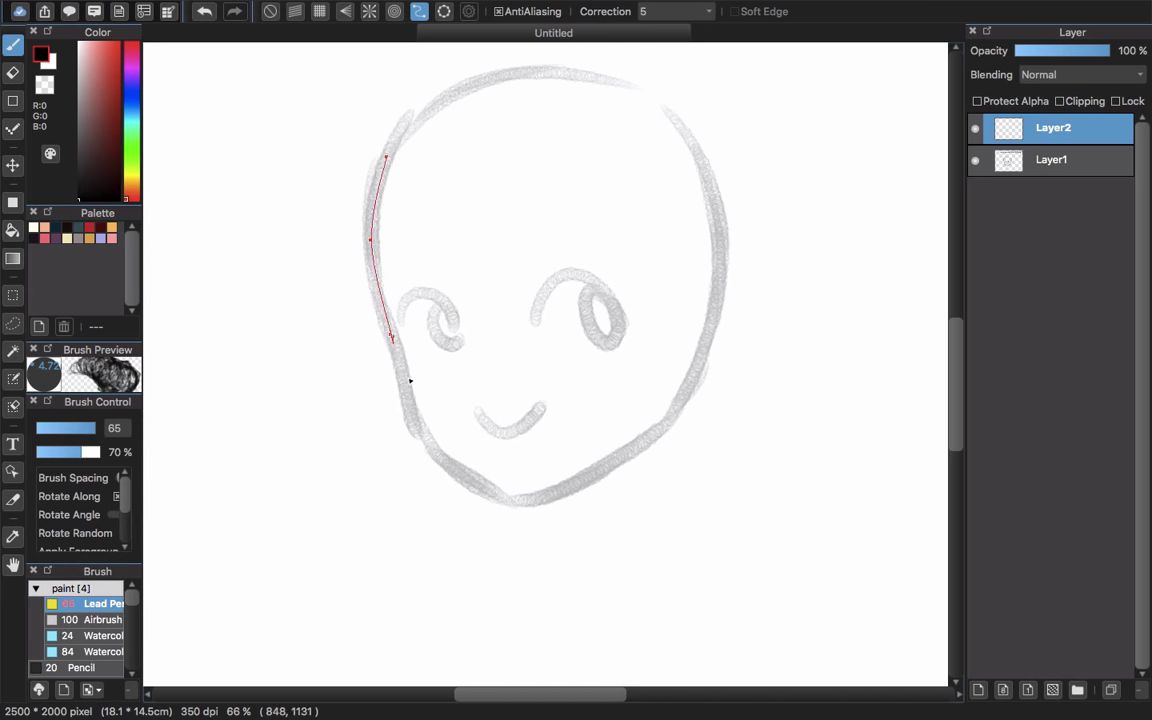
pyautogui.moveTo(410, 380)
pyautogui.mouseDown()
pyautogui.moveTo(411, 416)
pyautogui.moveTo(481, 490)
pyautogui.mouseUp()
pyautogui.click(484, 486)
pyautogui.click(506, 502)
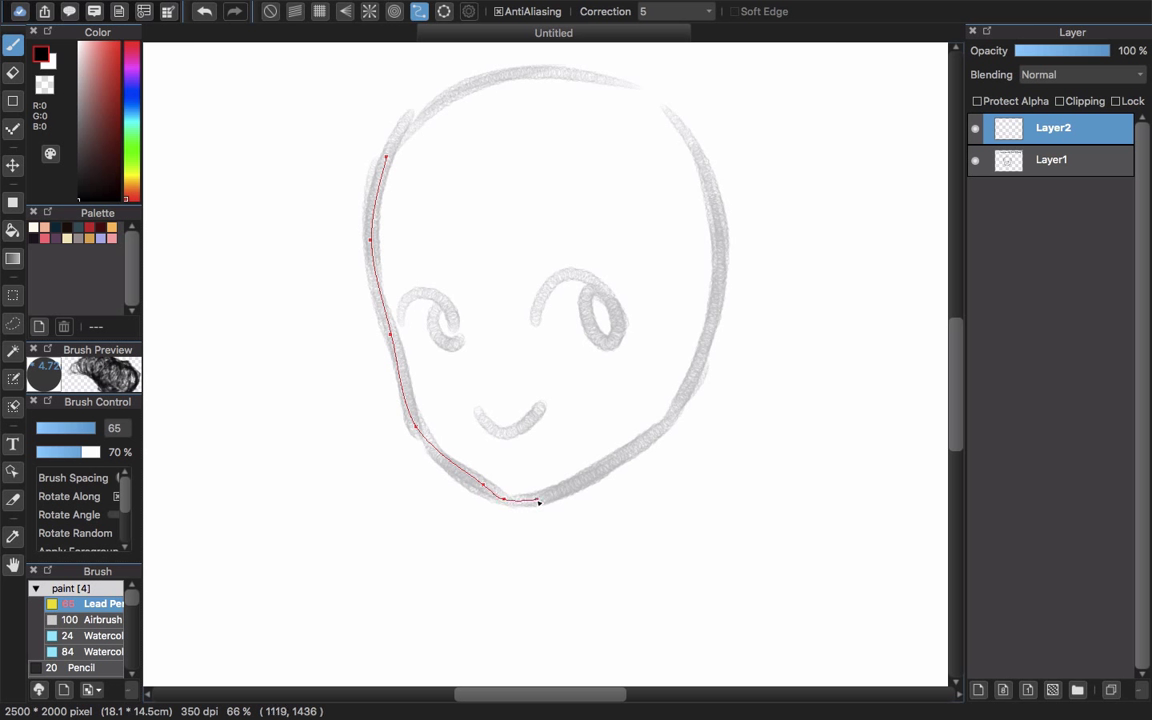
# Continue the snap curve from the chin along the right jaw and up the right side of the head.
pyautogui.click(538, 502)
pyautogui.click(620, 460)
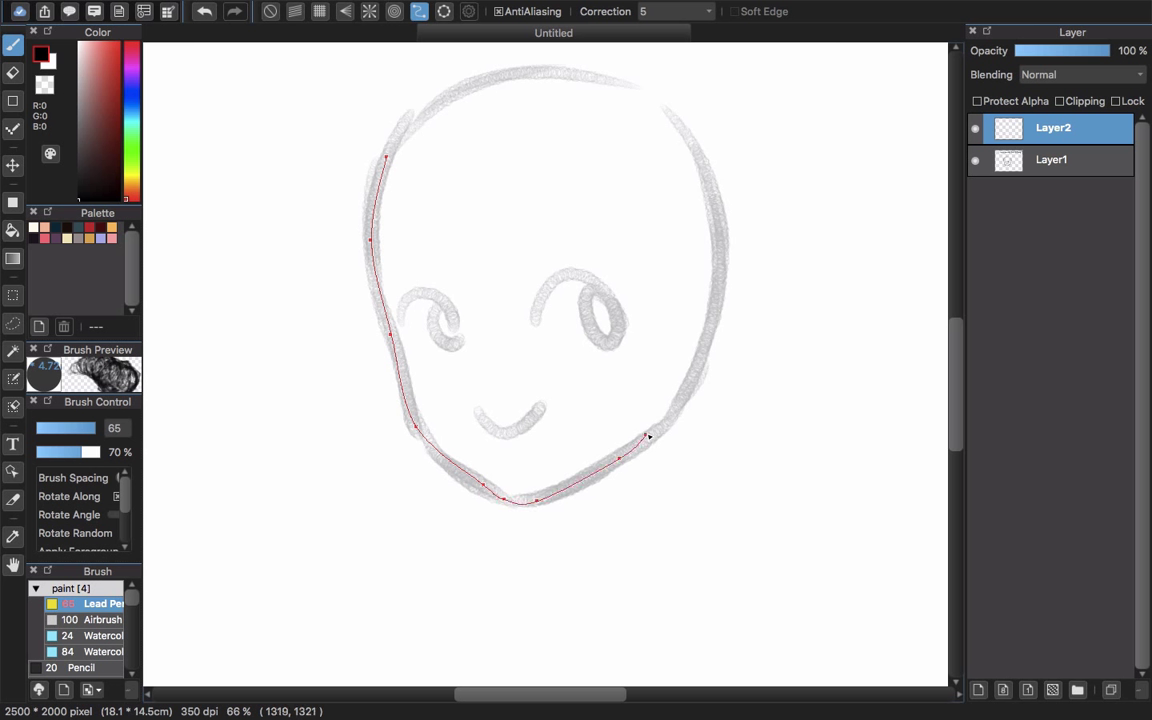
pyautogui.click(675, 411)
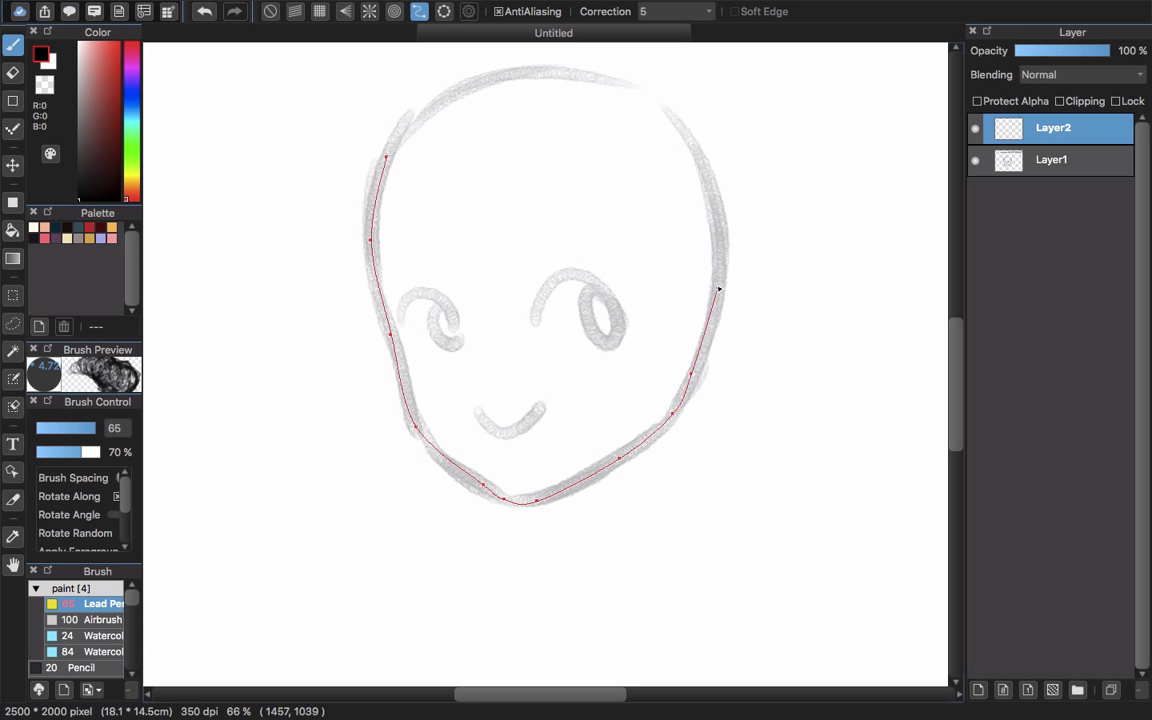
pyautogui.click(719, 277)
pyautogui.click(693, 146)
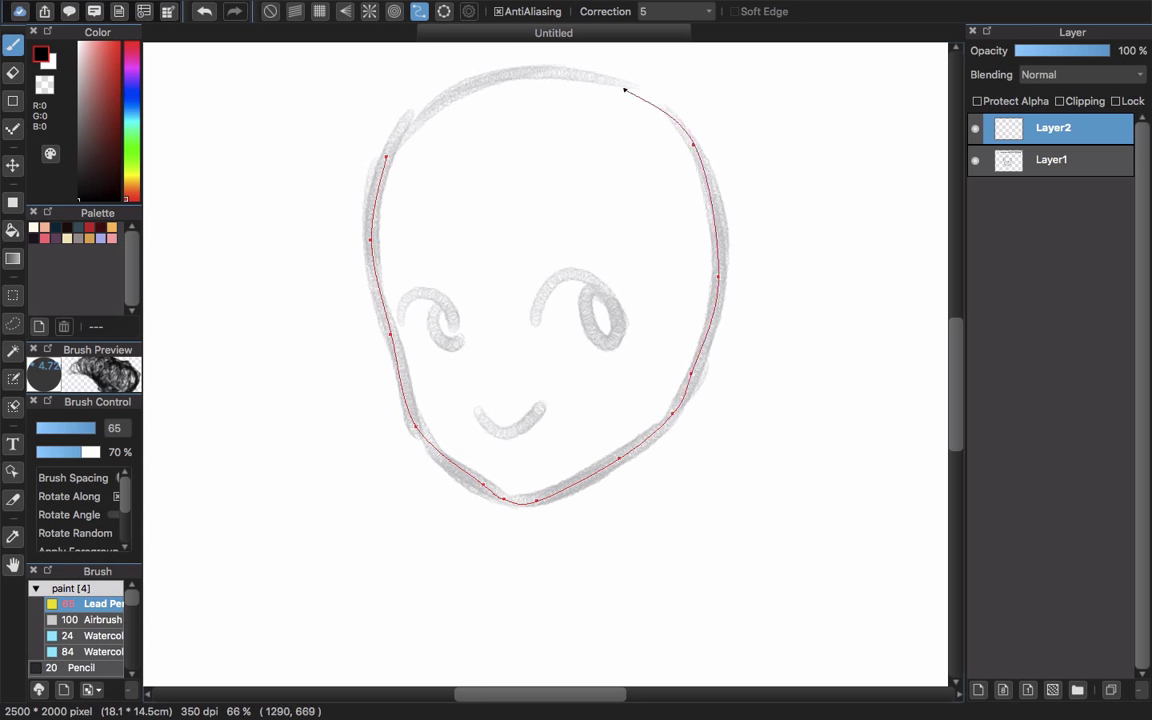
# Carry the snap curve over the top of the head and finish it at its starting point.
pyautogui.click(530, 74)
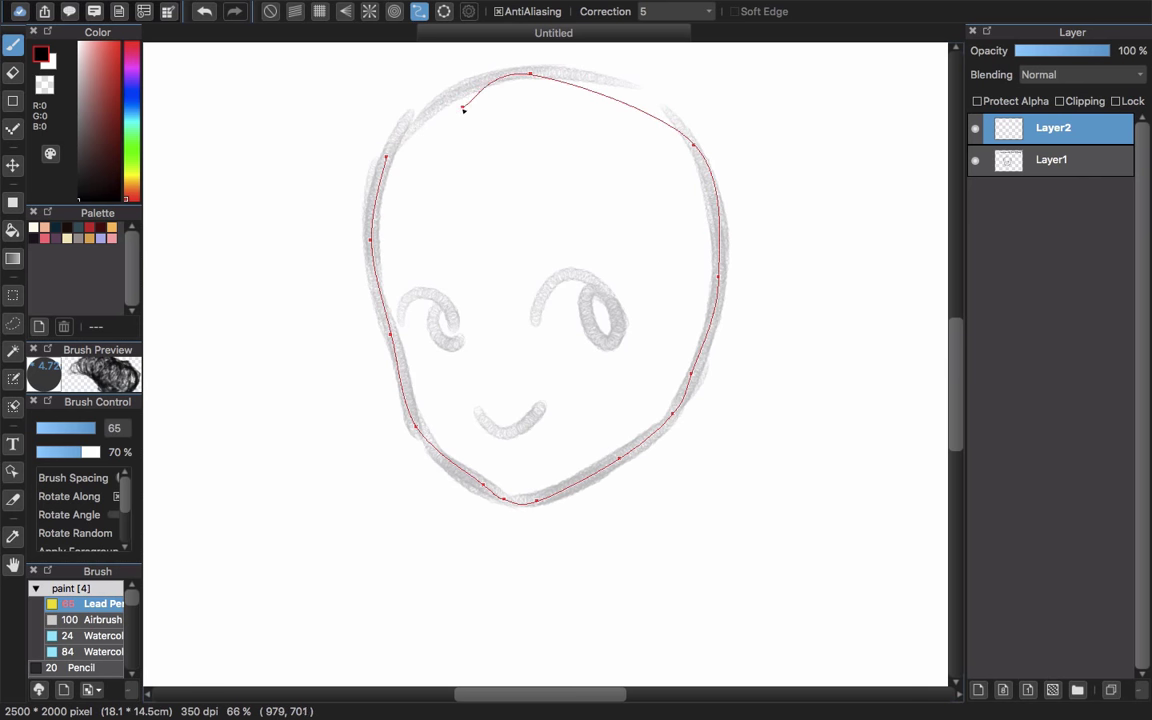
pyautogui.hotkey('ctrl', 'z')
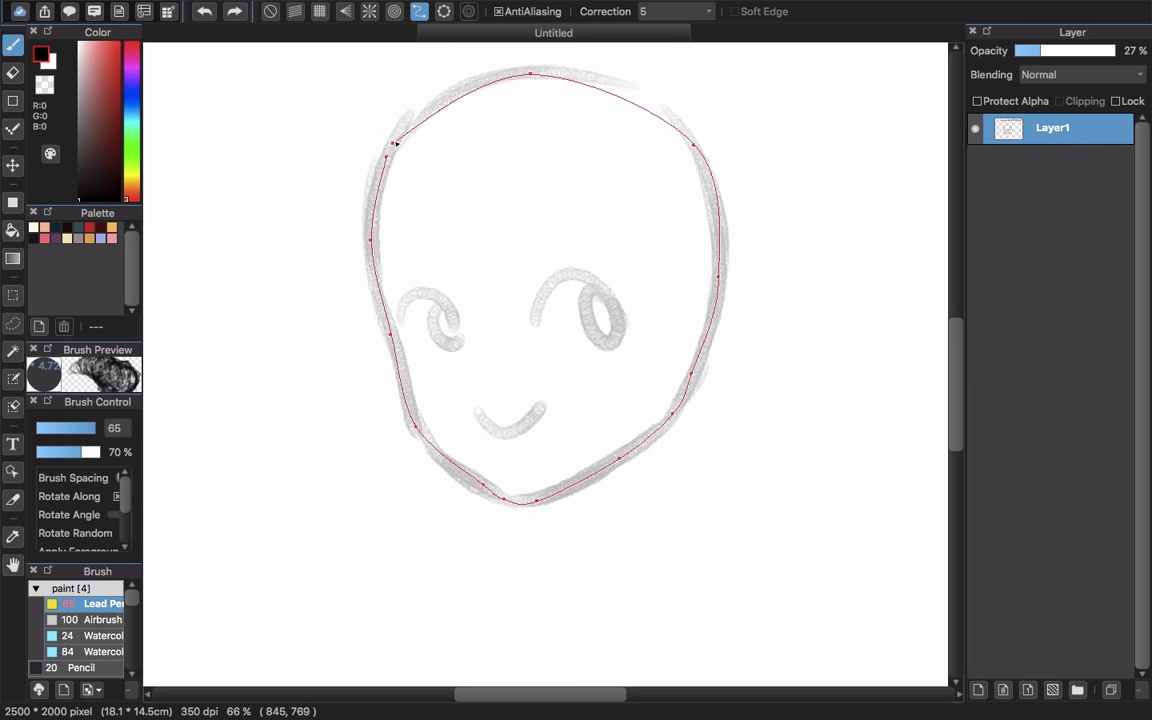
pyautogui.click(390, 154)
pyautogui.doubleClick(388, 157)
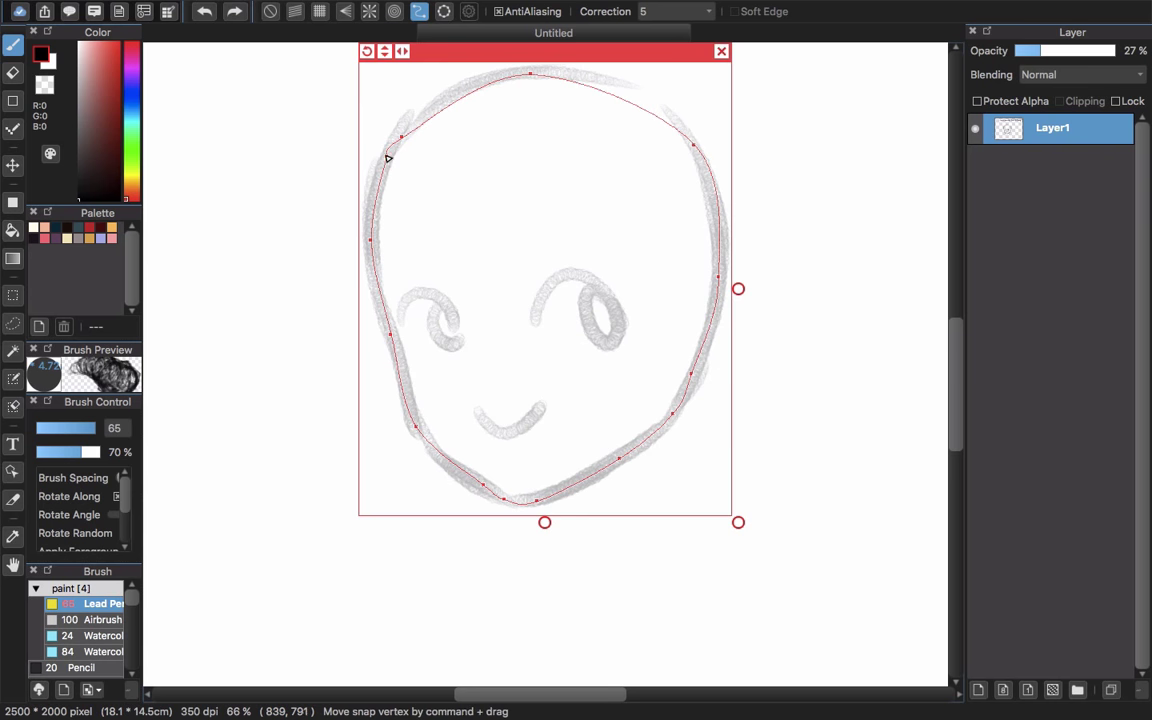
# Add a new layer above the faded sketch and turn off the curve snap.
pyautogui.moveTo(537, 210); pyautogui.dragTo(511, 281)
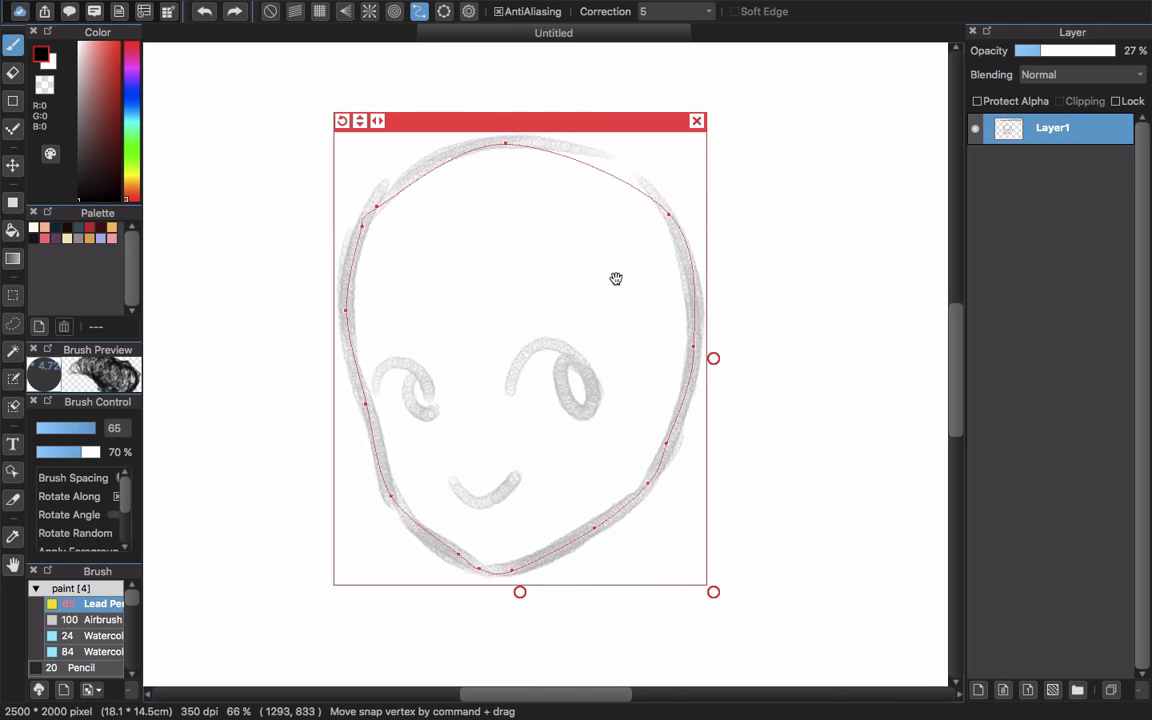
pyautogui.scroll(-5, 620, 303)
pyautogui.scroll(1, 733, 287)
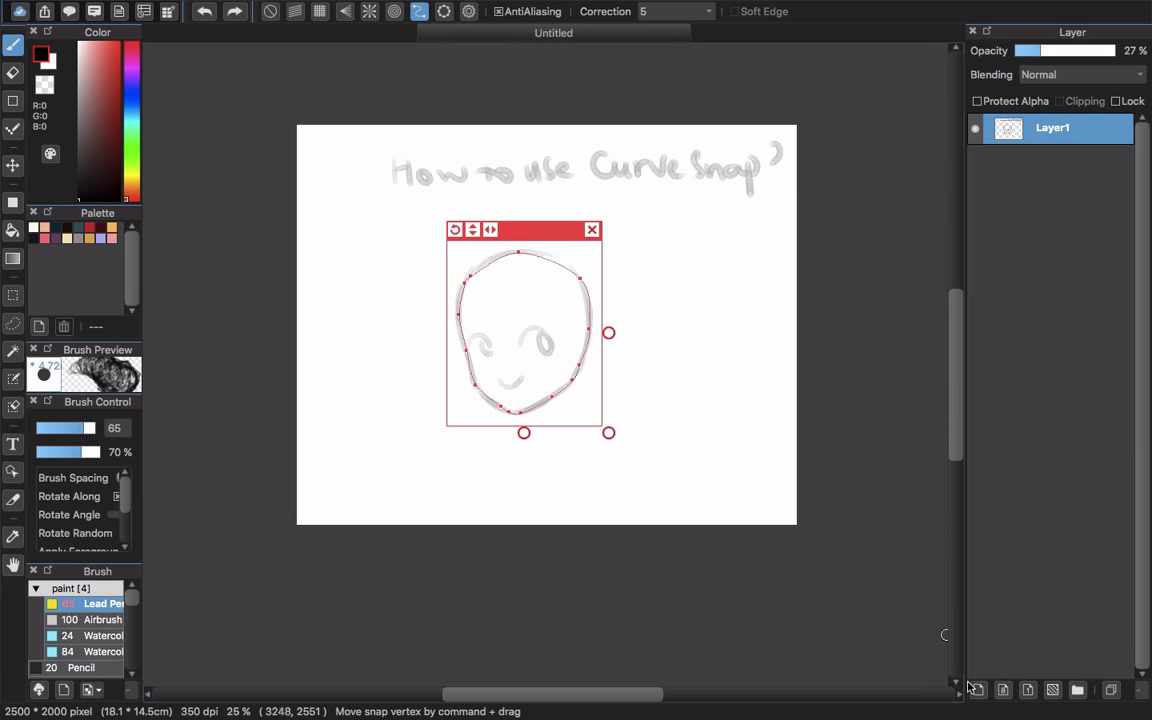
pyautogui.click(978, 690)
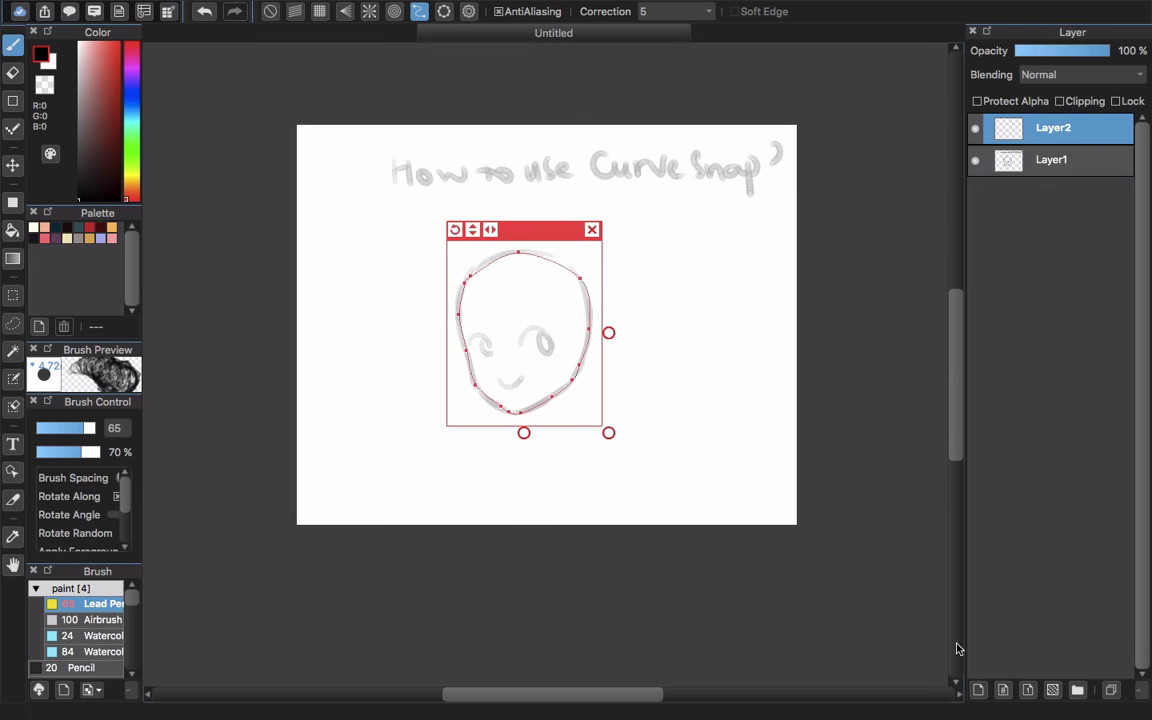
pyautogui.click(592, 230)
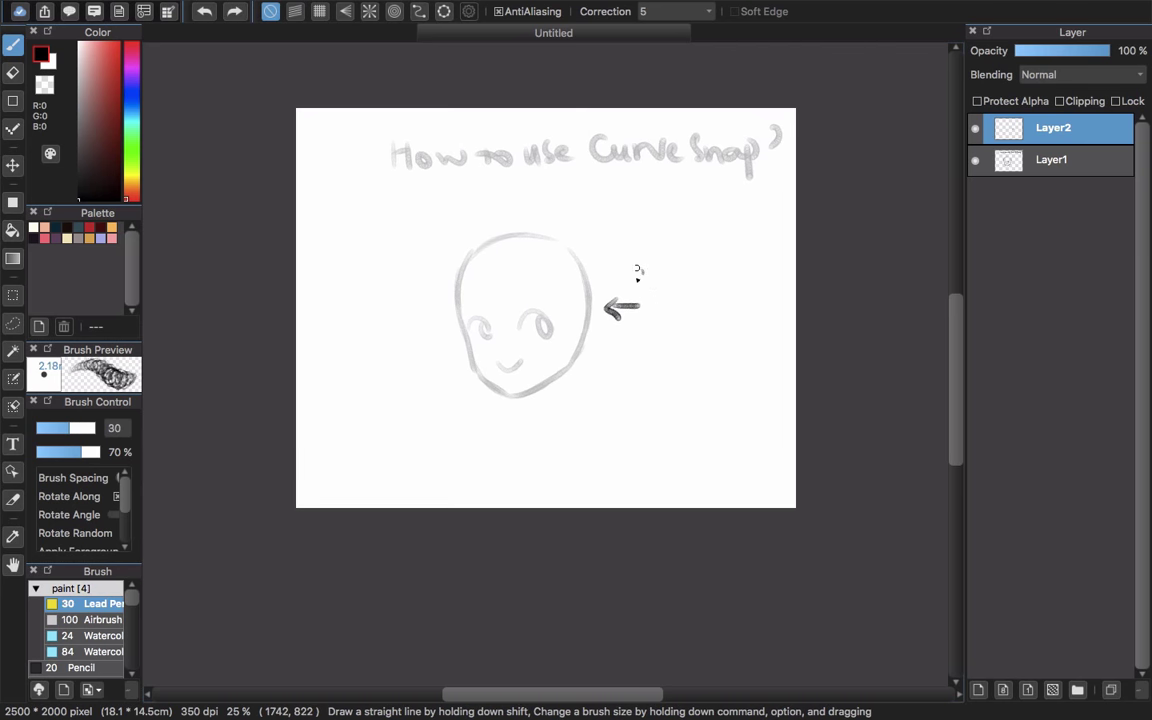
# Handwrite the notes "choose Curve", "click point to make curve line" and "Dragging point + hold ctrl/Cmd" to the right of the head.
pyautogui.moveTo(645, 268); pyautogui.dragTo(649, 277)
pyautogui.moveTo(651, 264)
pyautogui.mouseDown()
pyautogui.moveTo(660, 279)
pyautogui.moveTo(713, 277)
pyautogui.mouseUp()
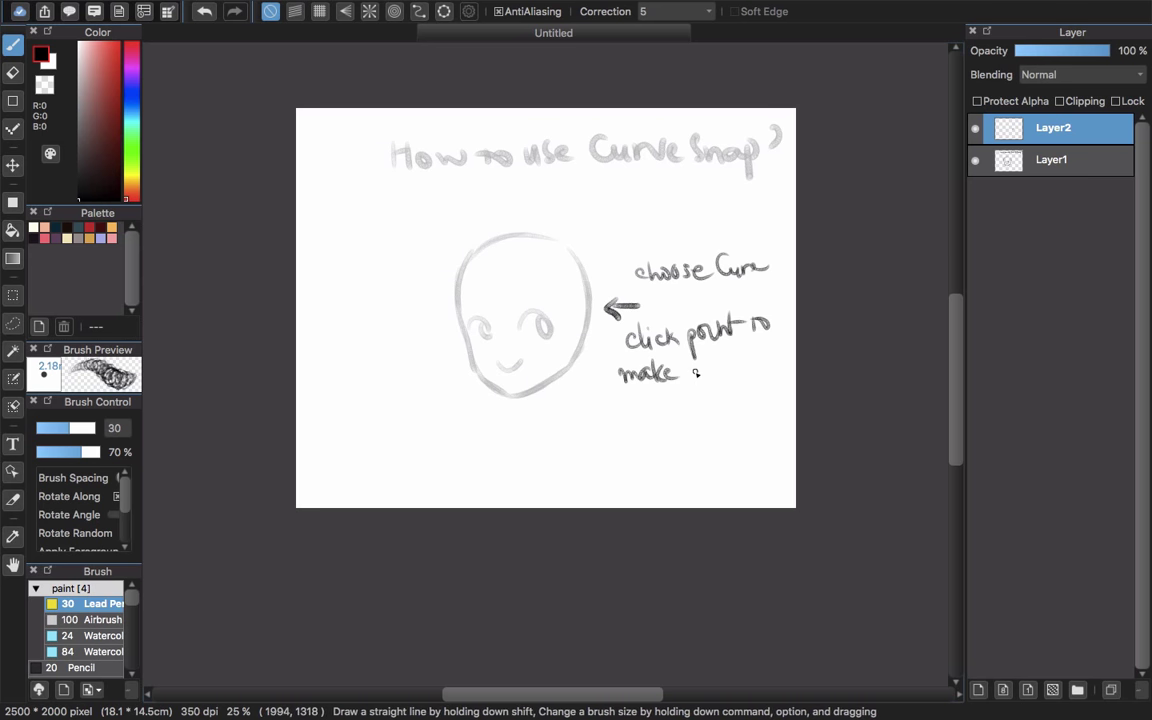
pyautogui.moveTo(696, 369); pyautogui.dragTo(709, 382)
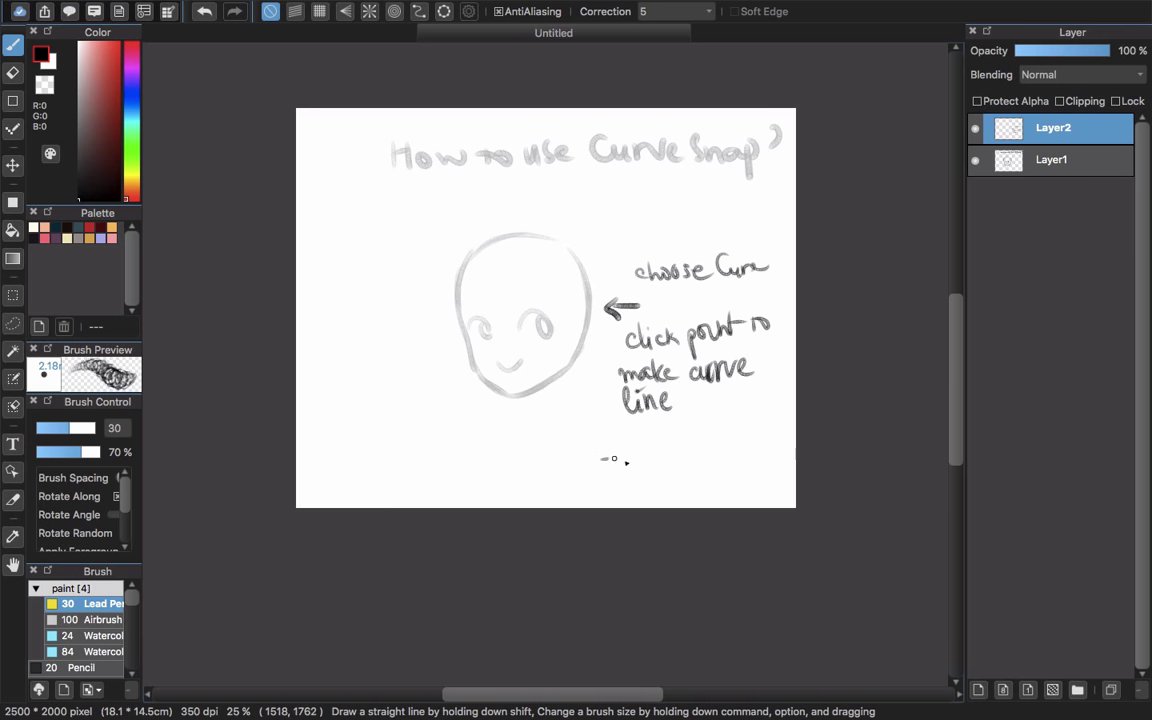
pyautogui.moveTo(658, 449)
pyautogui.mouseDown()
pyautogui.moveTo(650, 473)
pyautogui.moveTo(667, 476)
pyautogui.mouseUp()
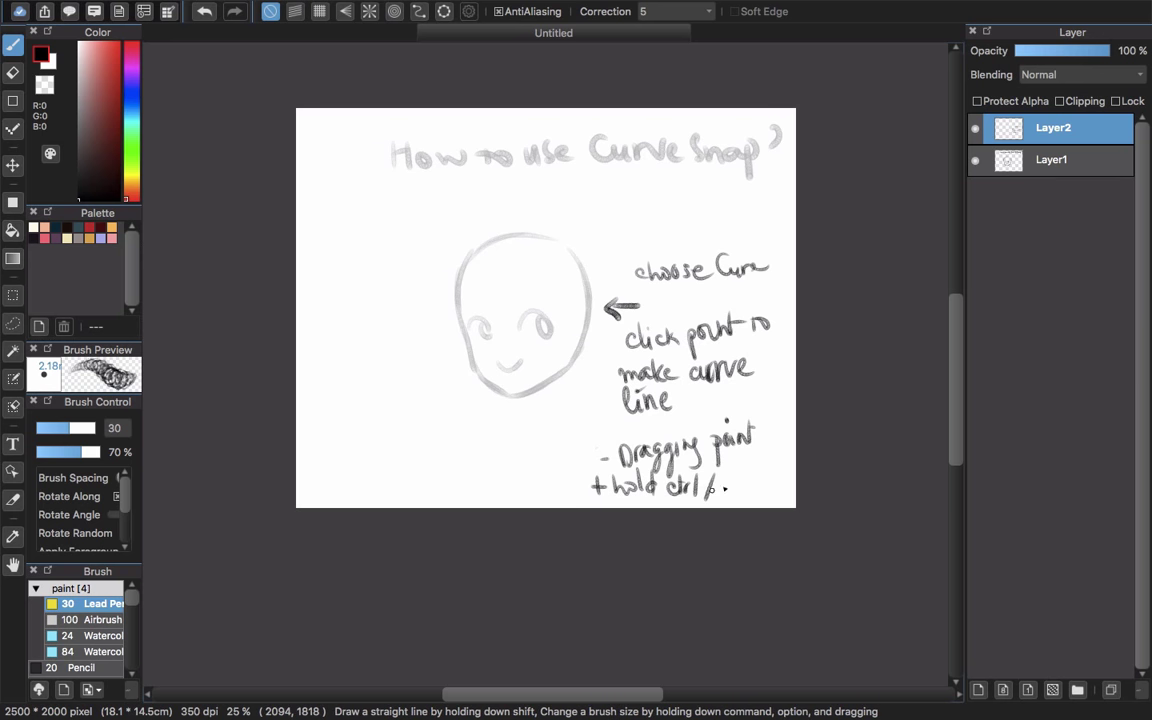
pyautogui.moveTo(727, 484)
pyautogui.mouseDown()
pyautogui.moveTo(748, 495)
pyautogui.moveTo(756, 478)
pyautogui.mouseUp()
pyautogui.moveTo(593, 458); pyautogui.dragTo(582, 458)
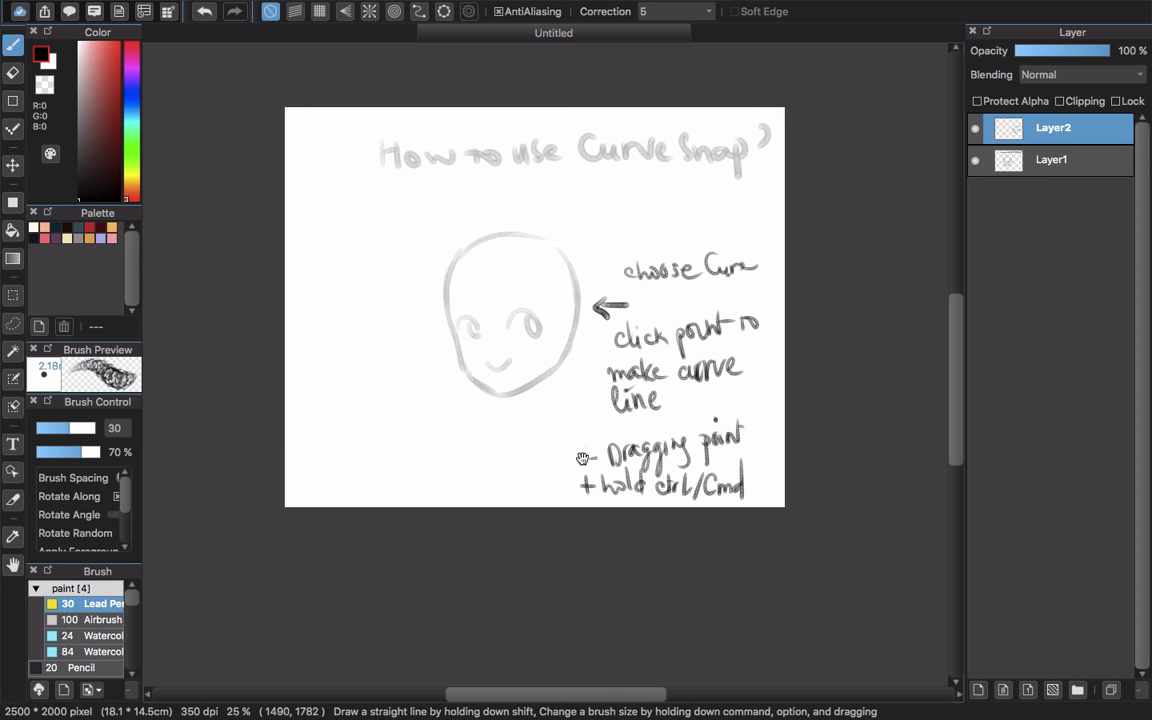
# Re-enable the curve snap on Layer1 and move its top, upper-right and upper-left points to follow the sketched head outline.
pyautogui.click(1040, 160)
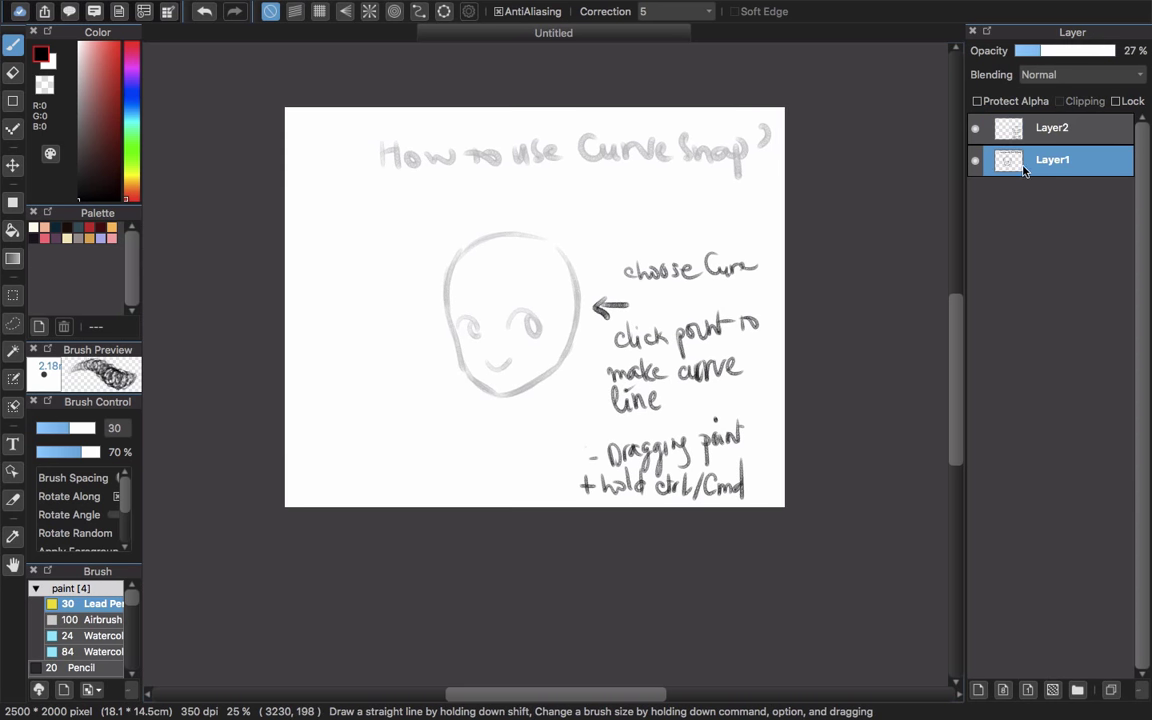
pyautogui.click(420, 13)
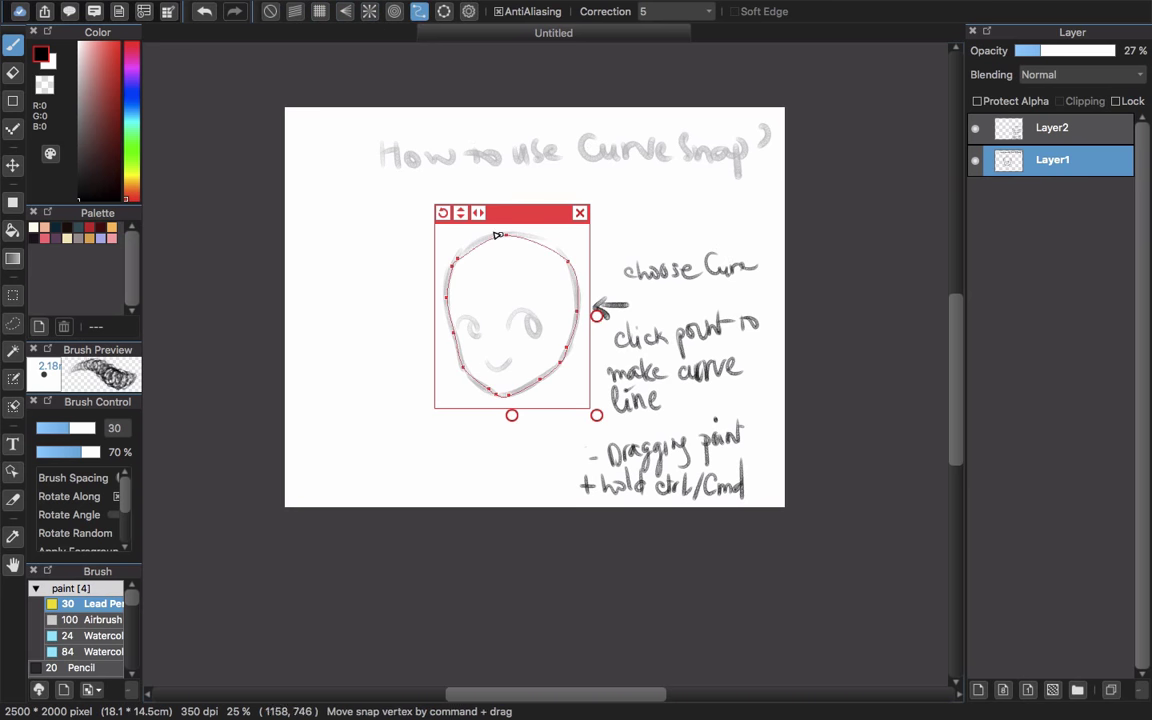
pyautogui.scroll(2, 504, 239)
pyautogui.moveTo(526, 231); pyautogui.dragTo(523, 228)
pyautogui.moveTo(646, 285); pyautogui.dragTo(639, 274)
pyautogui.moveTo(522, 228); pyautogui.dragTo(535, 229)
pyautogui.moveTo(426, 279); pyautogui.dragTo(452, 252)
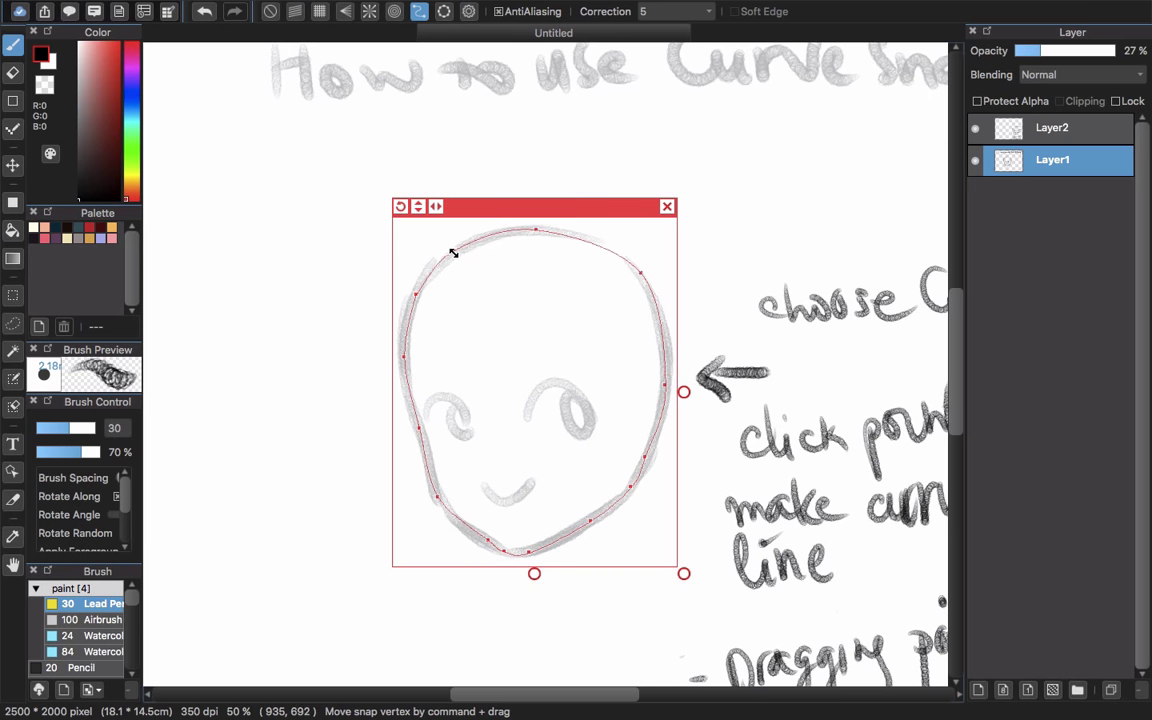
# Choose the G Pen, activate Layer2 and trace the head's upper-left edge along the snap curve.
pyautogui.moveTo(522, 468); pyautogui.dragTo(510, 372)
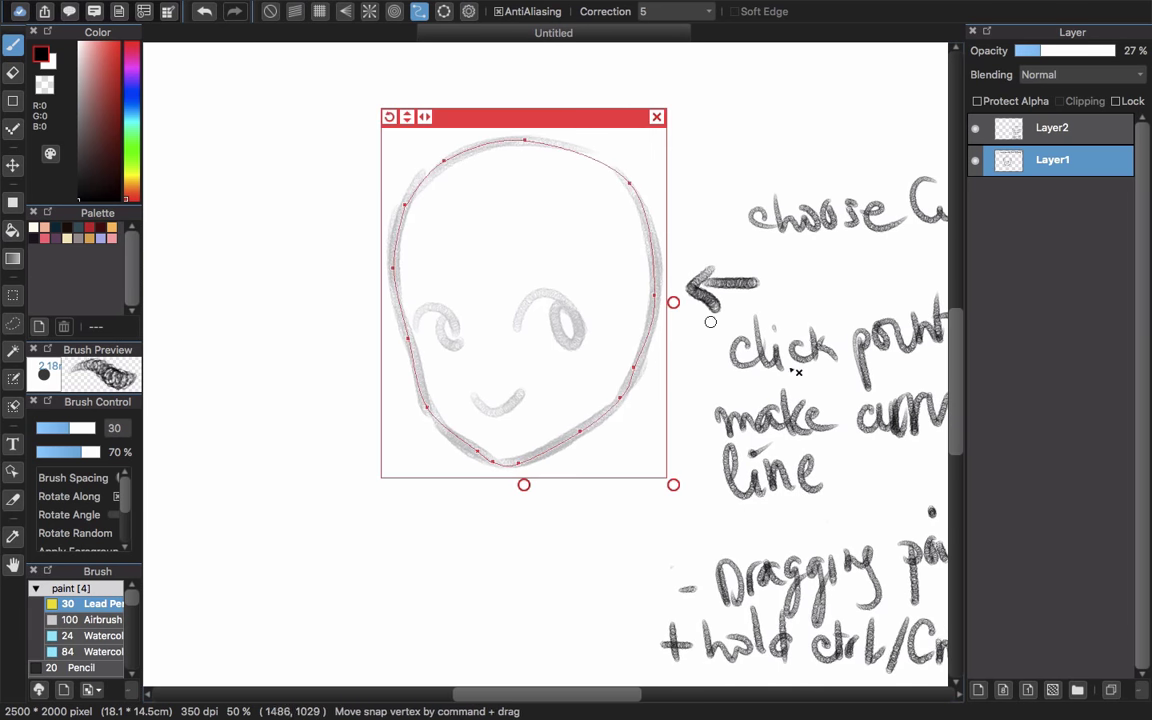
pyautogui.scroll(-3, 725, 365)
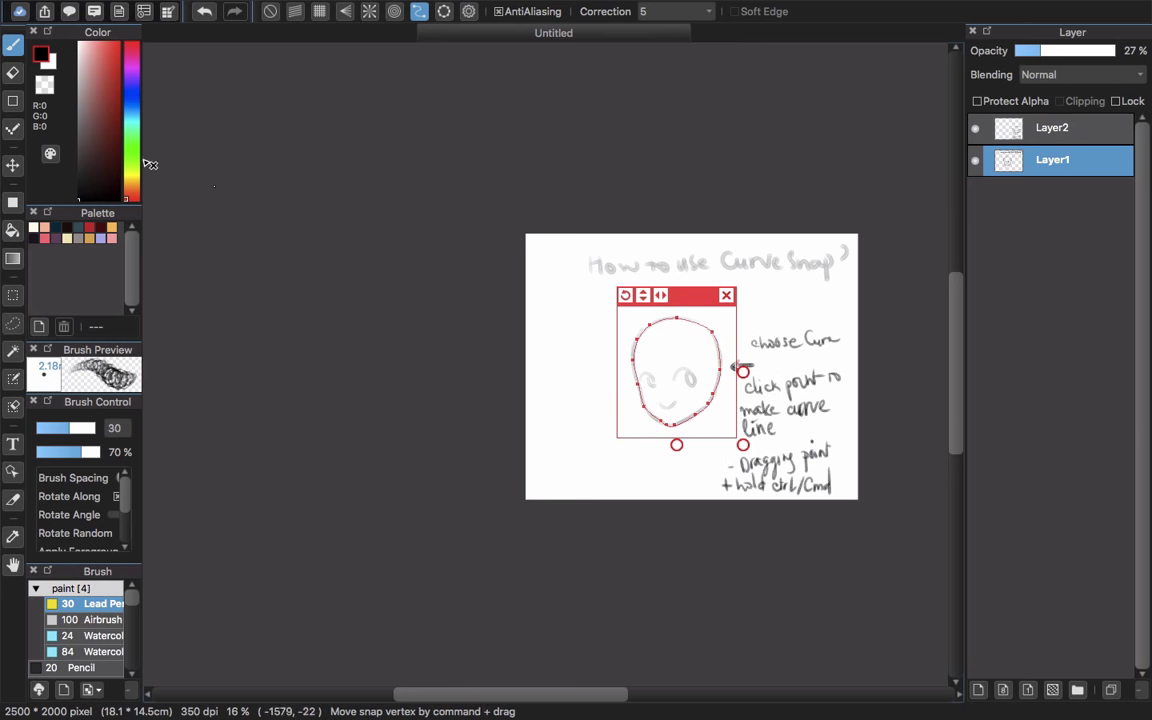
pyautogui.scroll(-5, 128, 610)
pyautogui.click(80, 618)
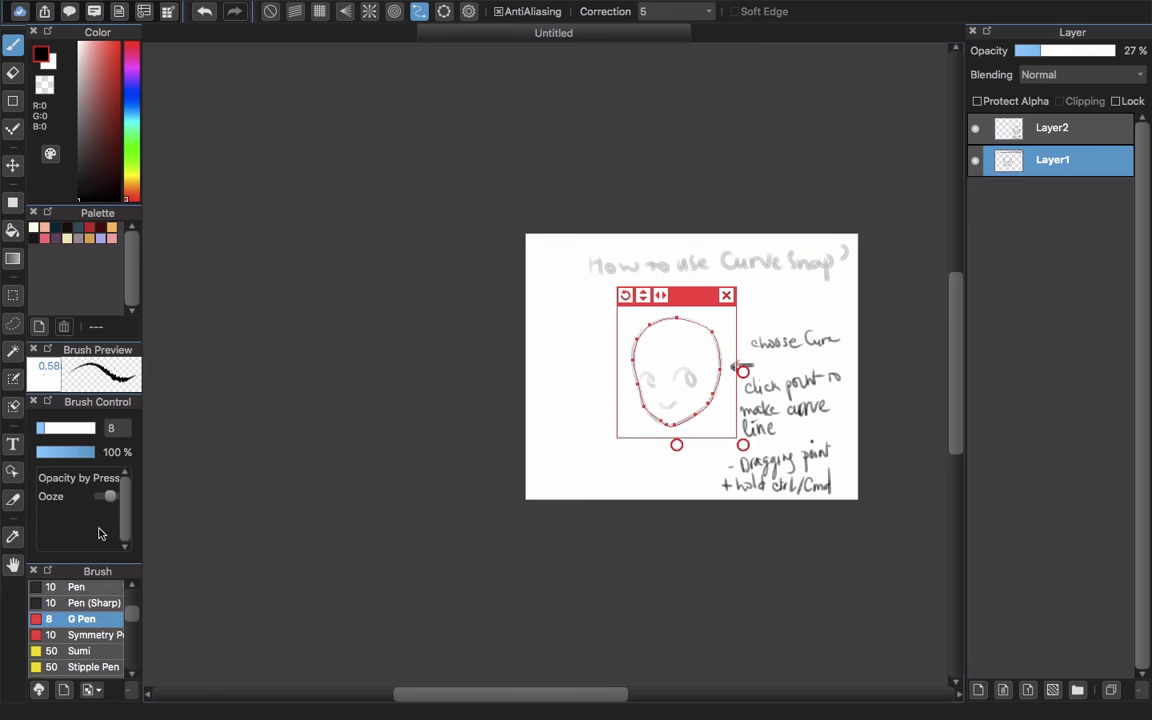
pyautogui.scroll(3, 655, 344)
pyautogui.click(1010, 128)
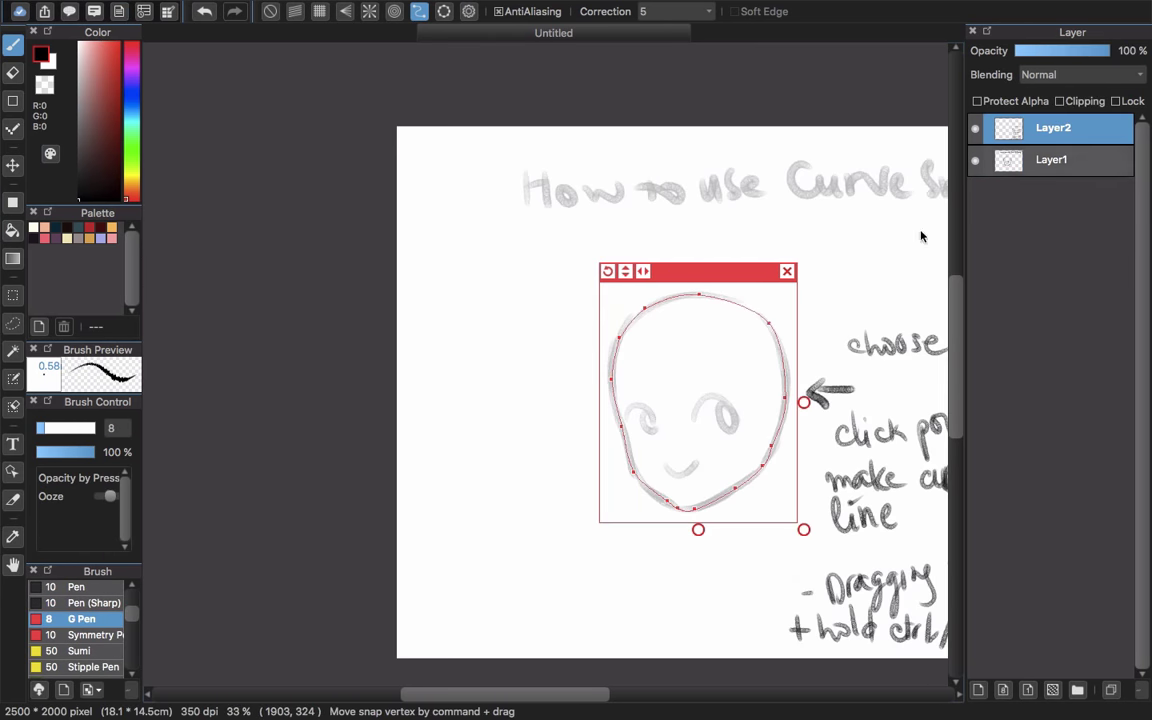
pyautogui.moveTo(657, 307)
pyautogui.mouseDown()
pyautogui.moveTo(619, 354)
pyautogui.moveTo(630, 450)
pyautogui.mouseUp()
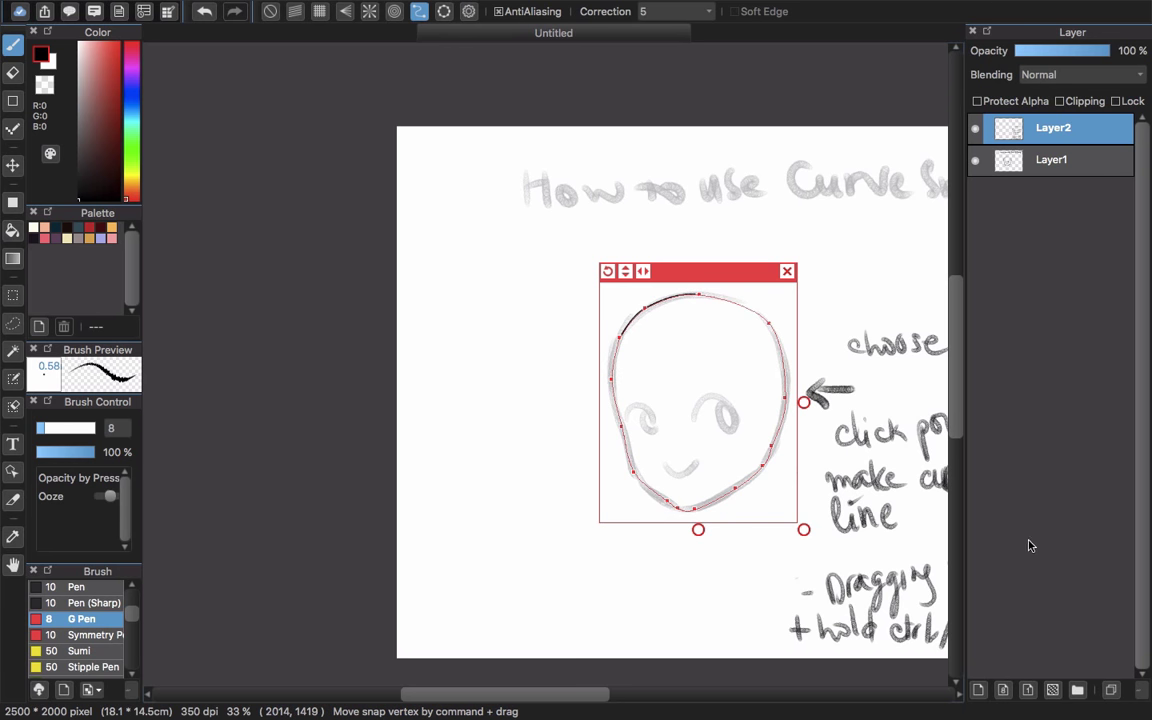
# Add a new layer, enlarge the G Pen to 21 and trace the whole head outline along the snap curve.
pyautogui.click(978, 689)
pyautogui.scroll(5, 710, 375)
pyautogui.scroll(-3, 713, 367)
pyautogui.moveTo(692, 383)
pyautogui.mouseDown()
pyautogui.moveTo(570, 340)
pyautogui.moveTo(594, 348)
pyautogui.mouseUp()
pyautogui.moveTo(552, 162)
pyautogui.mouseDown()
pyautogui.moveTo(479, 180)
pyautogui.moveTo(410, 282)
pyautogui.moveTo(422, 420)
pyautogui.moveTo(426, 230)
pyautogui.mouseUp()
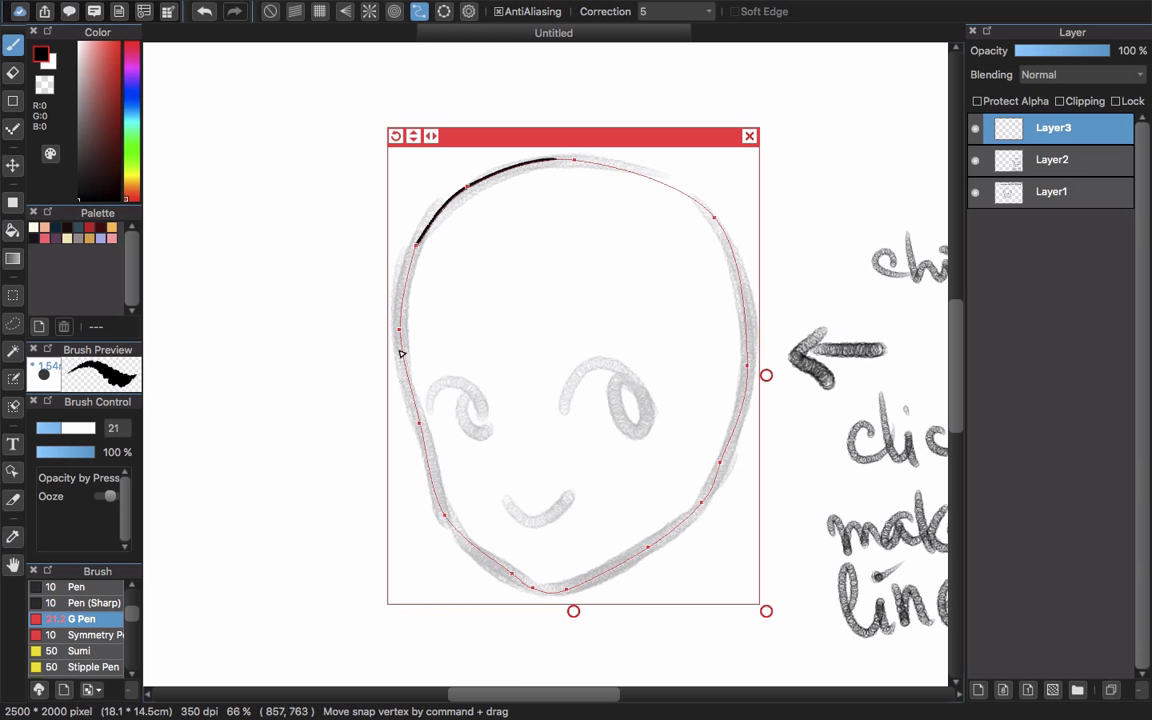
pyautogui.moveTo(400, 353)
pyautogui.mouseDown()
pyautogui.moveTo(437, 489)
pyautogui.moveTo(512, 596)
pyautogui.moveTo(628, 553)
pyautogui.moveTo(660, 388)
pyautogui.moveTo(648, 205)
pyautogui.moveTo(437, 183)
pyautogui.mouseUp()
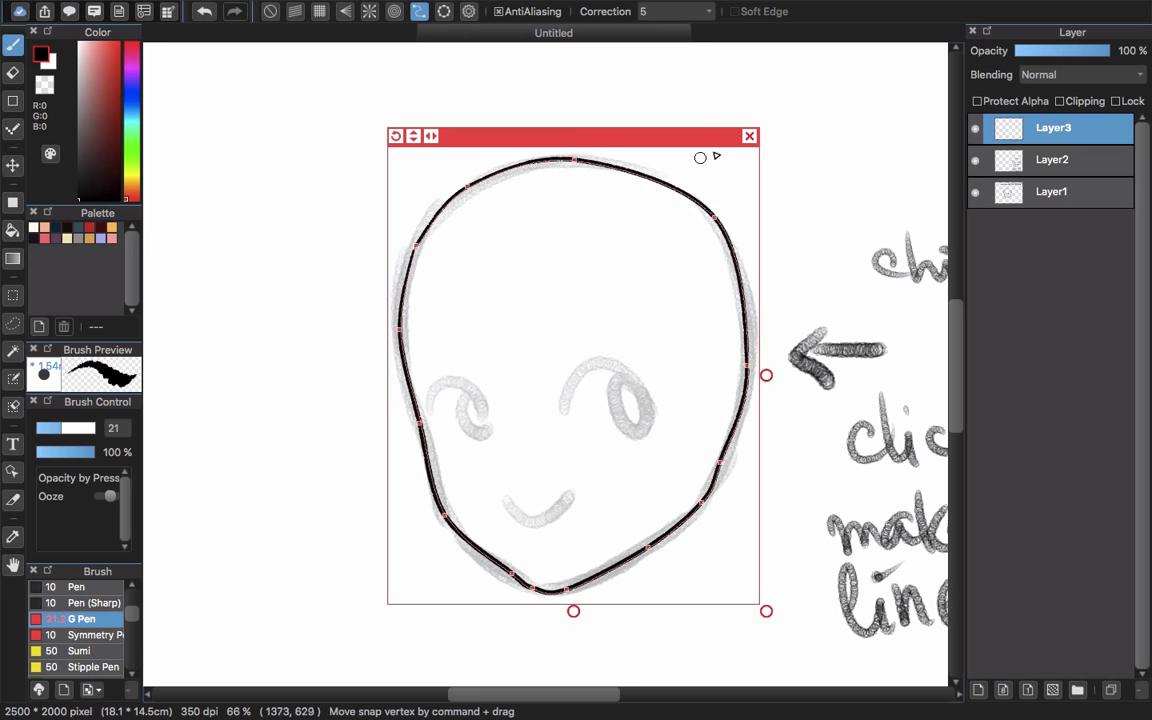
# Close the curve snap box around the traced head.
pyautogui.scroll(-3, 753, 206)
pyautogui.scroll(2, 745, 215)
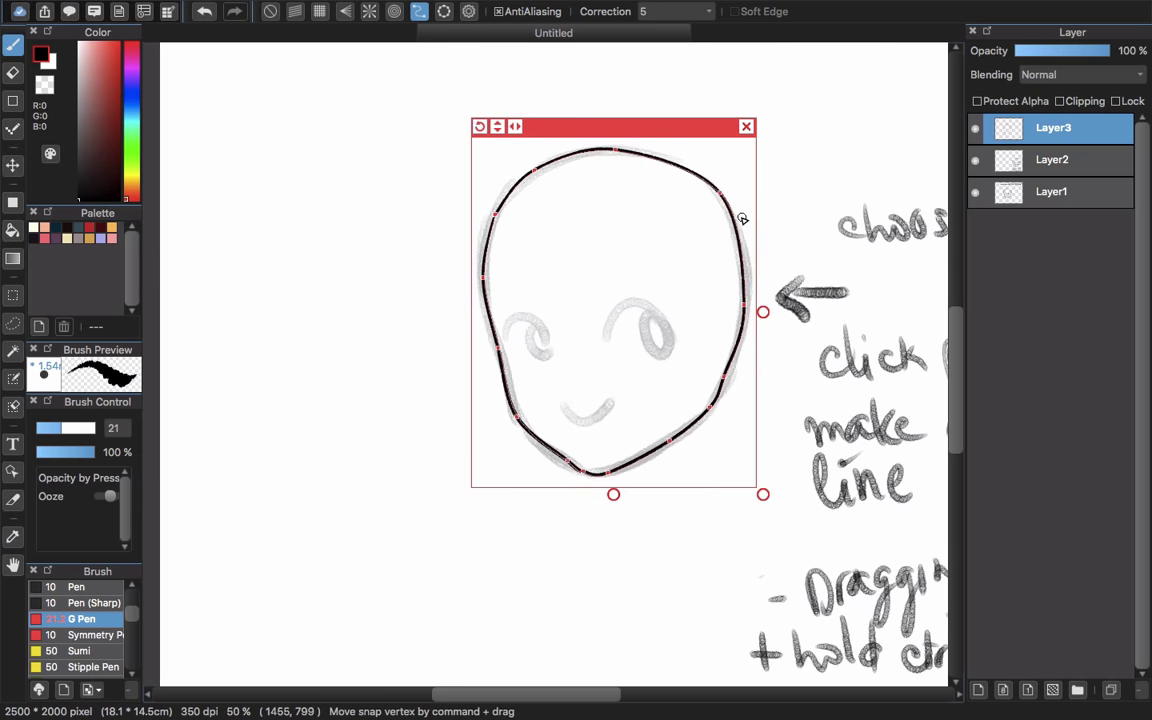
pyautogui.click(746, 126)
pyautogui.moveTo(723, 406); pyautogui.dragTo(625, 357)
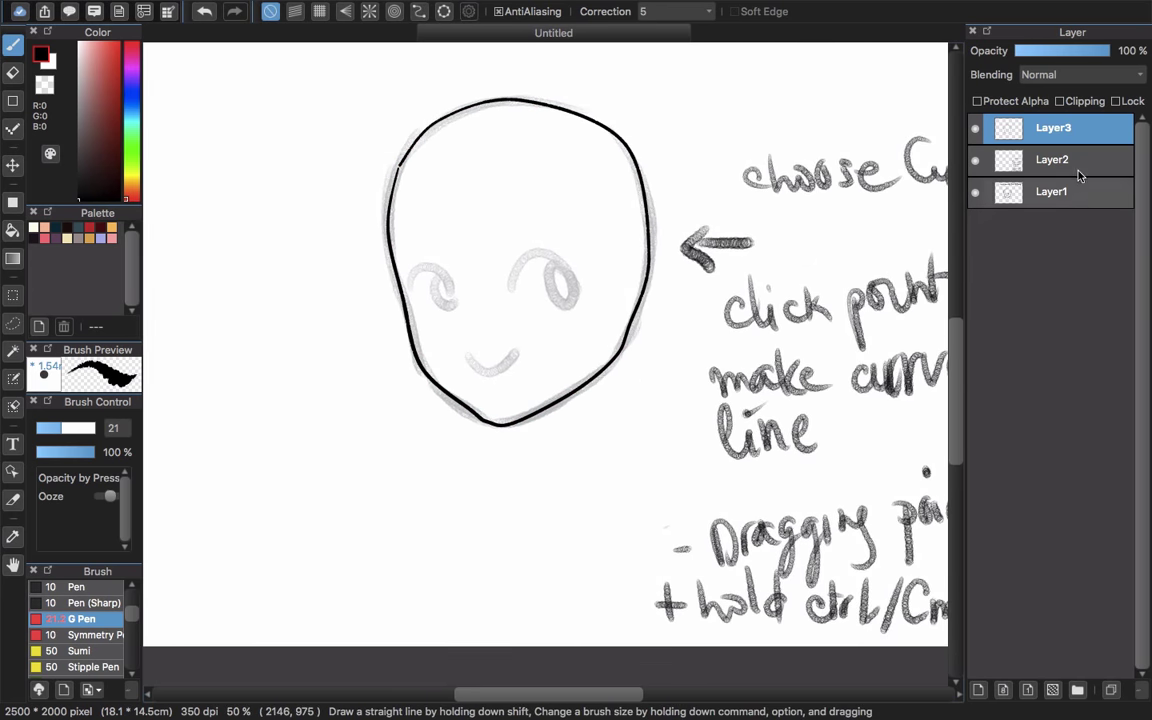
# Handwrite the note "Trace line" on Layer2 to the upper left of the head.
pyautogui.click(1078, 168)
pyautogui.hscroll(-3, 730, 480)
pyautogui.scroll(1, 730, 480)
pyautogui.moveTo(235, 113); pyautogui.dragTo(237, 140)
pyautogui.moveTo(226, 110)
pyautogui.mouseDown()
pyautogui.moveTo(248, 106)
pyautogui.moveTo(266, 128)
pyautogui.mouseUp()
pyautogui.moveTo(281, 118)
pyautogui.mouseDown()
pyautogui.moveTo(275, 130)
pyautogui.moveTo(326, 130)
pyautogui.mouseUp()
pyautogui.moveTo(336, 116)
pyautogui.mouseDown()
pyautogui.moveTo(338, 128)
pyautogui.moveTo(381, 119)
pyautogui.mouseUp()
pyautogui.scroll(1, 400, 165)
pyautogui.hscroll(1, 400, 165)
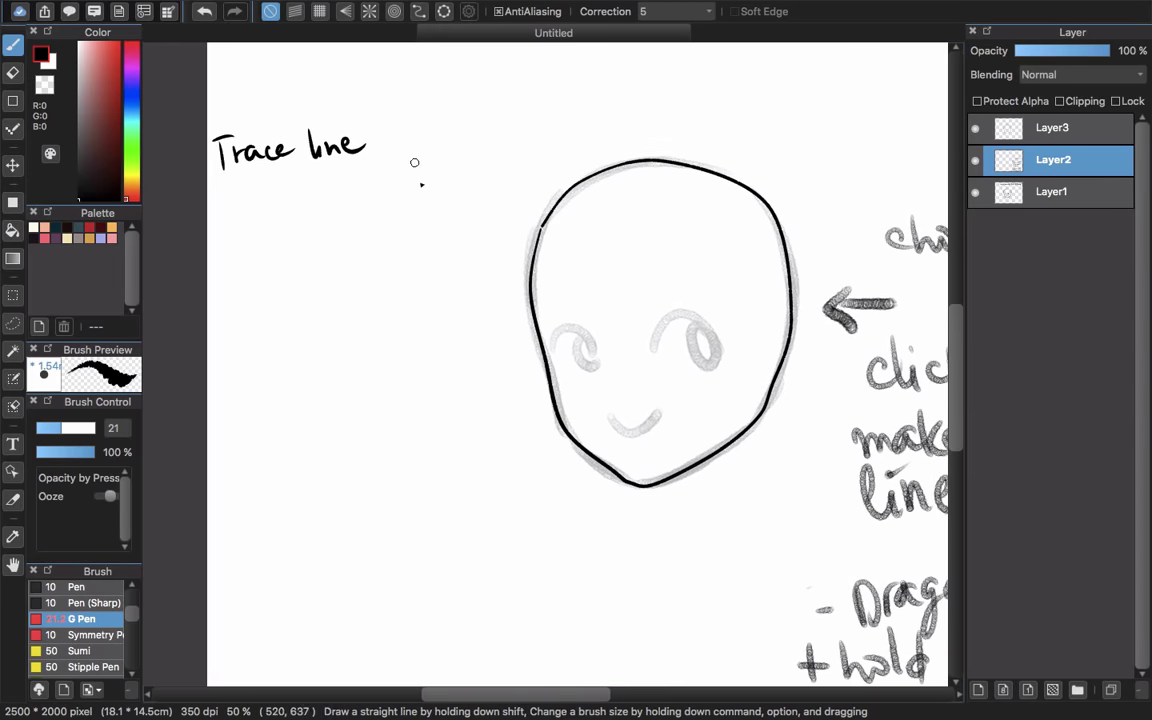
# Handwrite "click X button for closing" beneath the "Trace line" note.
pyautogui.hscroll(-2, 319, 172)
pyautogui.scroll(-1, 319, 172)
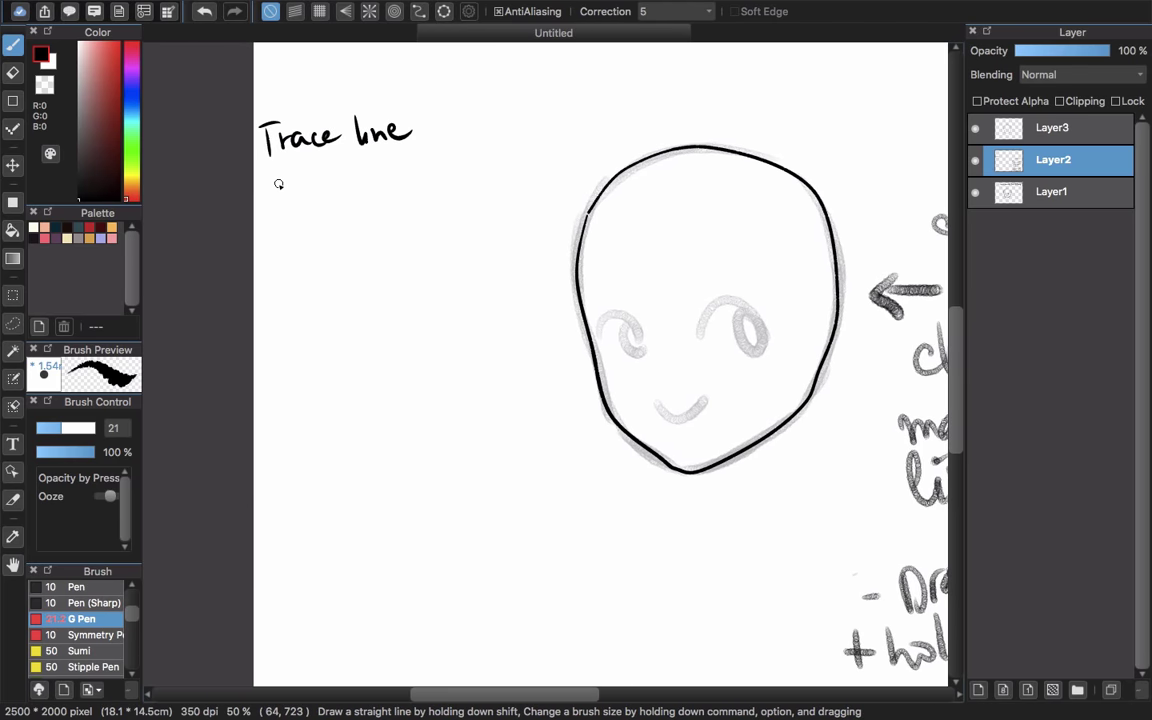
pyautogui.moveTo(279, 180); pyautogui.dragTo(311, 196)
pyautogui.moveTo(320, 176)
pyautogui.mouseDown()
pyautogui.moveTo(334, 196)
pyautogui.moveTo(377, 201)
pyautogui.mouseUp()
pyautogui.moveTo(376, 178); pyautogui.dragTo(353, 204)
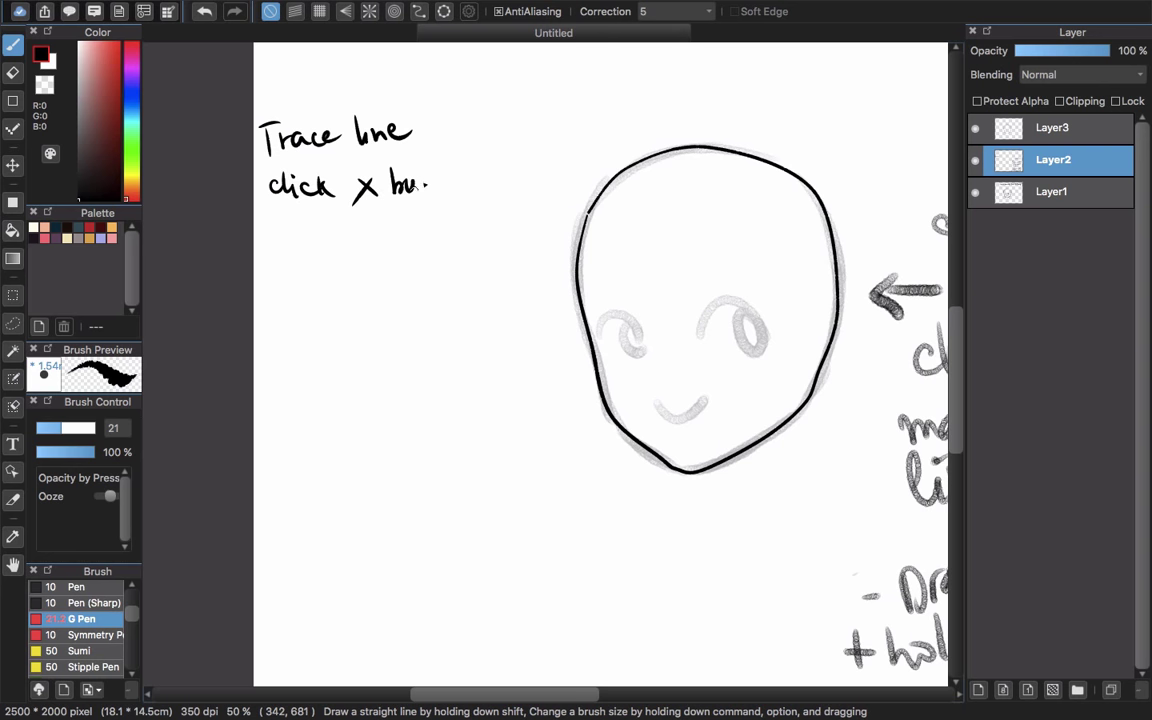
pyautogui.moveTo(493, 158); pyautogui.dragTo(486, 184)
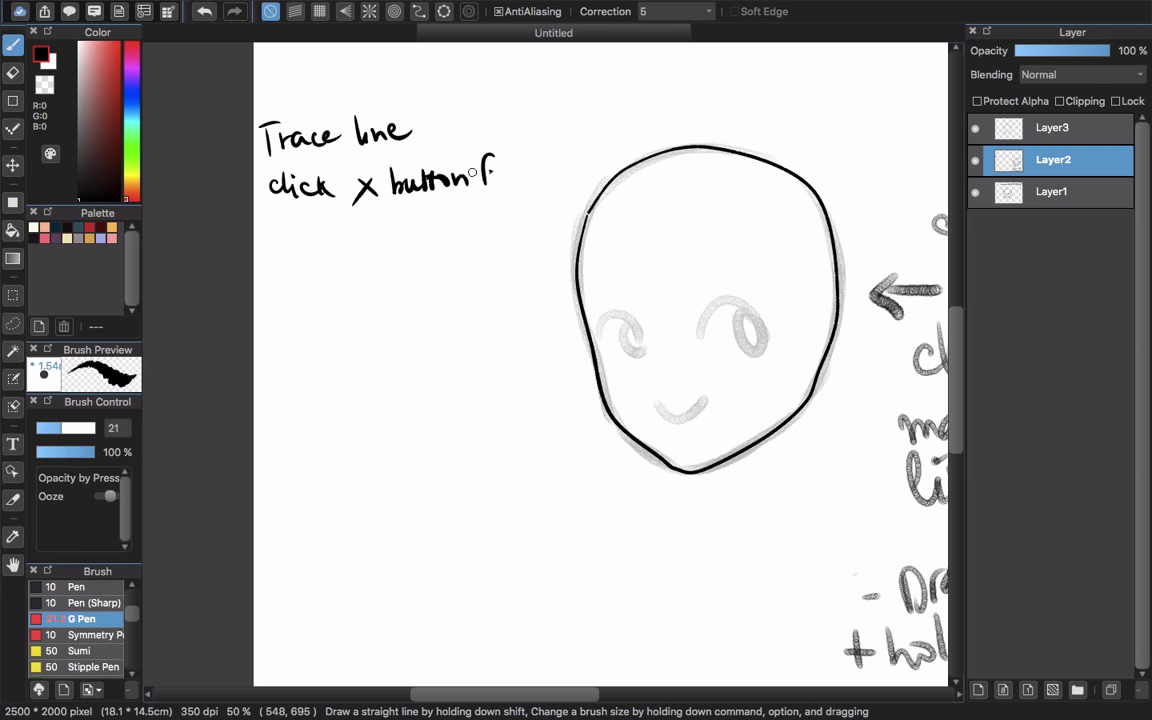
pyautogui.moveTo(592, 148); pyautogui.dragTo(572, 177)
pyautogui.click(563, 147)
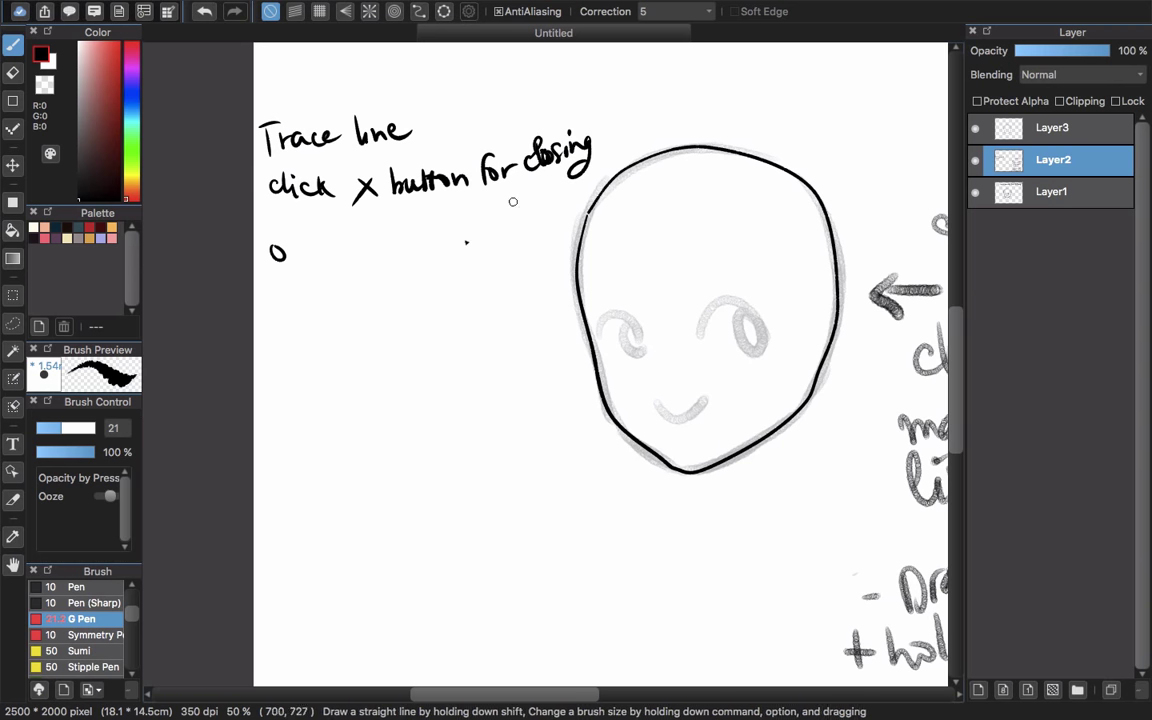
# Handwrite "or hold the box for moving" below the closing note.
pyautogui.moveTo(315, 228)
pyautogui.mouseDown()
pyautogui.moveTo(324, 259)
pyautogui.moveTo(339, 257)
pyautogui.moveTo(341, 234)
pyautogui.moveTo(362, 262)
pyautogui.mouseUp()
pyautogui.click(386, 257)
pyautogui.moveTo(385, 238)
pyautogui.mouseDown()
pyautogui.moveTo(436, 251)
pyautogui.moveTo(437, 219)
pyautogui.moveTo(468, 252)
pyautogui.mouseUp()
pyautogui.moveTo(472, 243)
pyautogui.mouseDown()
pyautogui.moveTo(482, 256)
pyautogui.moveTo(496, 245)
pyautogui.mouseUp()
pyautogui.click(496, 251)
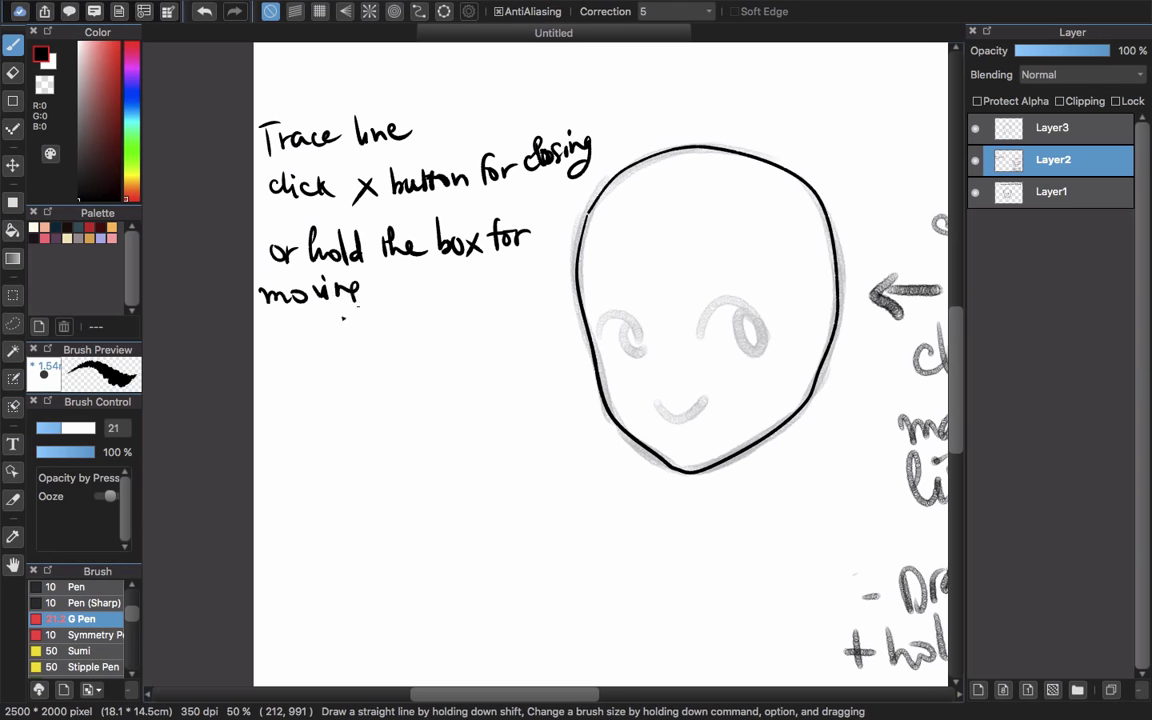
# Re-enable the curve snap, move its box down and left of the head, and trace part of the curve on Layer3.
pyautogui.click(419, 11)
pyautogui.moveTo(764, 123)
pyautogui.mouseDown()
pyautogui.moveTo(723, 237)
pyautogui.moveTo(704, 235)
pyautogui.mouseUp()
pyautogui.click(1050, 127)
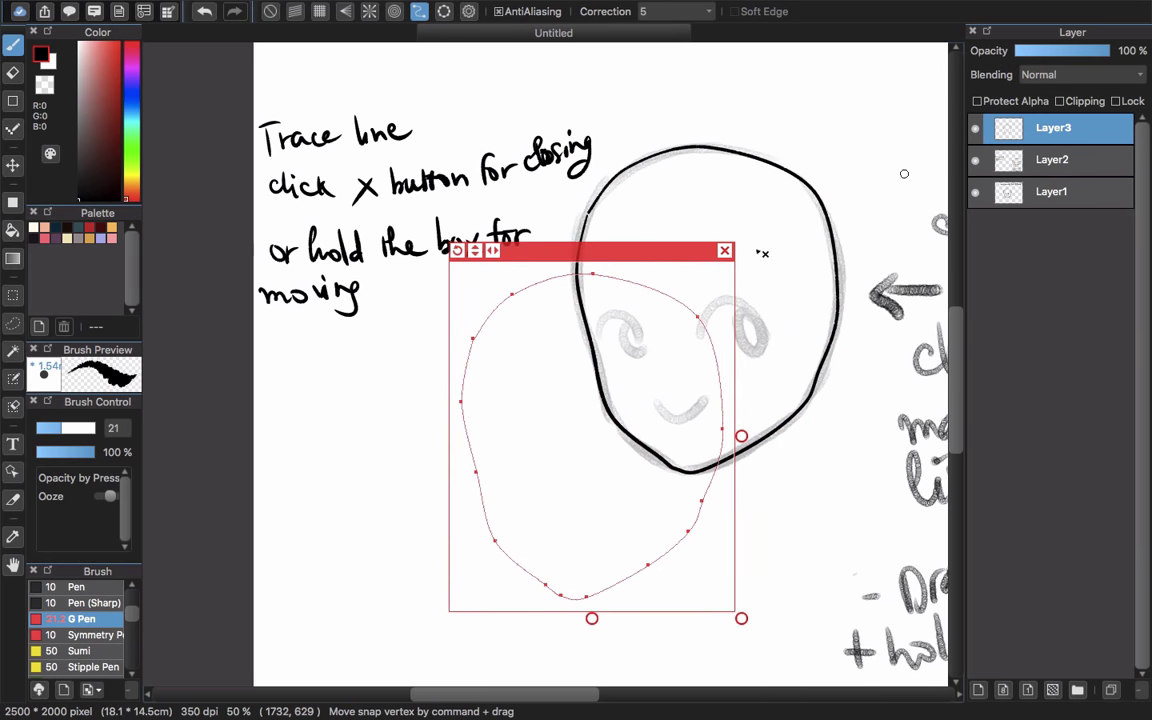
pyautogui.moveTo(555, 280)
pyautogui.mouseDown()
pyautogui.moveTo(474, 336)
pyautogui.moveTo(488, 517)
pyautogui.moveTo(578, 597)
pyautogui.moveTo(712, 472)
pyautogui.mouseUp()
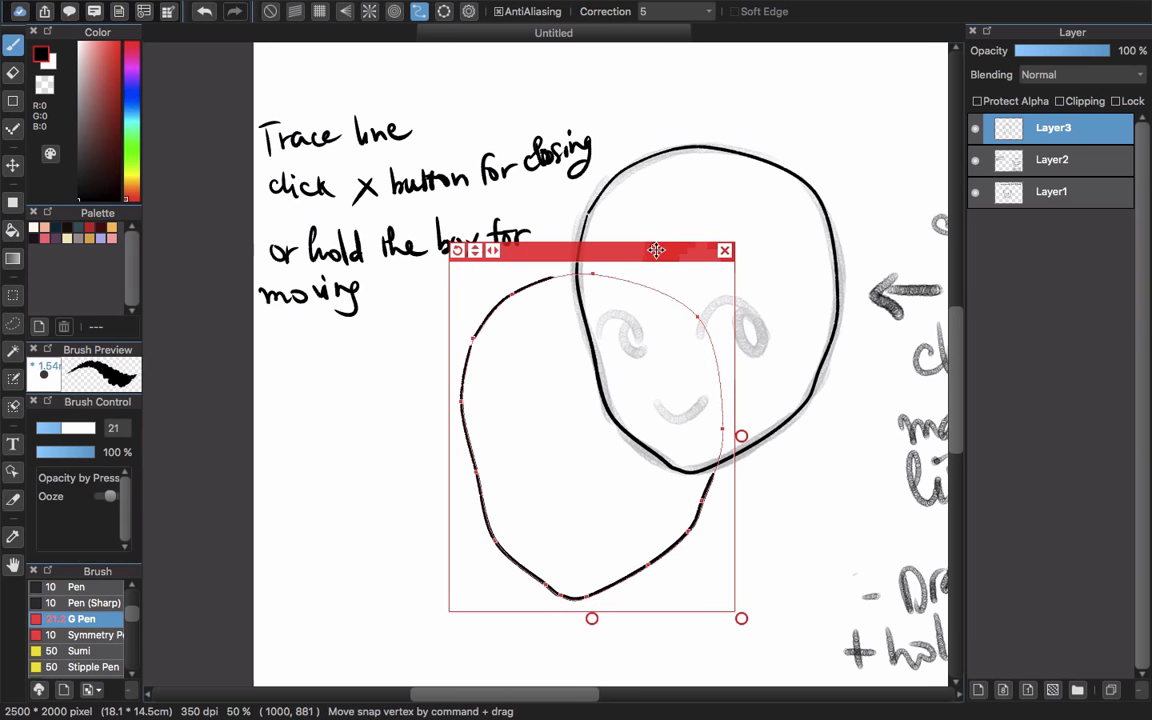
# Move the snap box to the right, trace the lower part of the curve again and close the box.
pyautogui.moveTo(663, 249); pyautogui.dragTo(766, 283)
pyautogui.moveTo(584, 378)
pyautogui.mouseDown()
pyautogui.moveTo(578, 419)
pyautogui.moveTo(604, 529)
pyautogui.moveTo(655, 628)
pyautogui.moveTo(782, 563)
pyautogui.moveTo(822, 490)
pyautogui.moveTo(830, 452)
pyautogui.mouseUp()
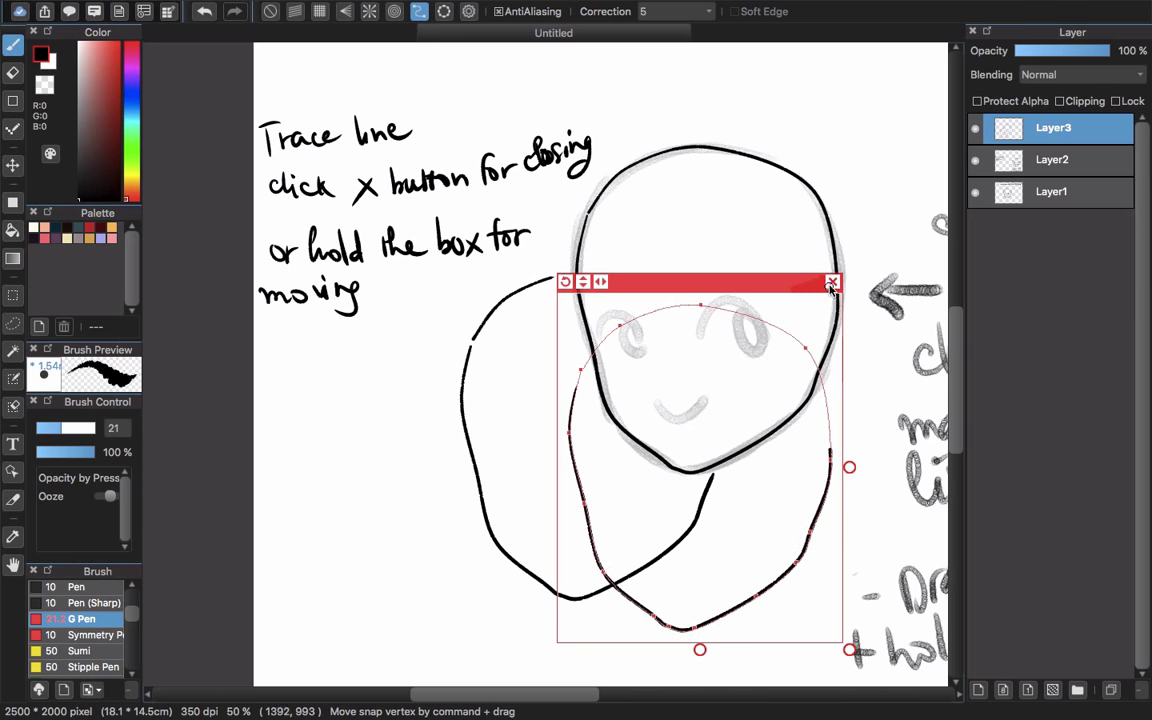
pyautogui.click(830, 284)
# Lasso the tracing notes on Layer2, move them to the upper right of the head and clear the selection.
pyautogui.hscroll(4, 643, 458)
pyautogui.scroll(1, 643, 458)
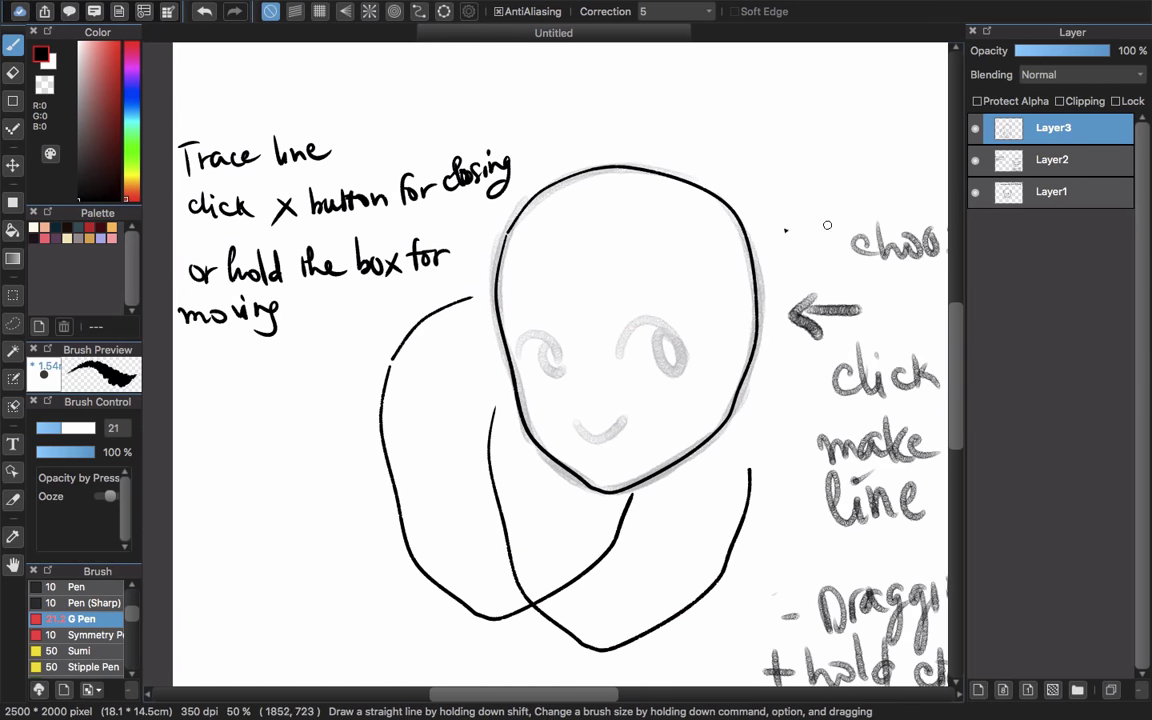
pyautogui.scroll(2, 189, 81)
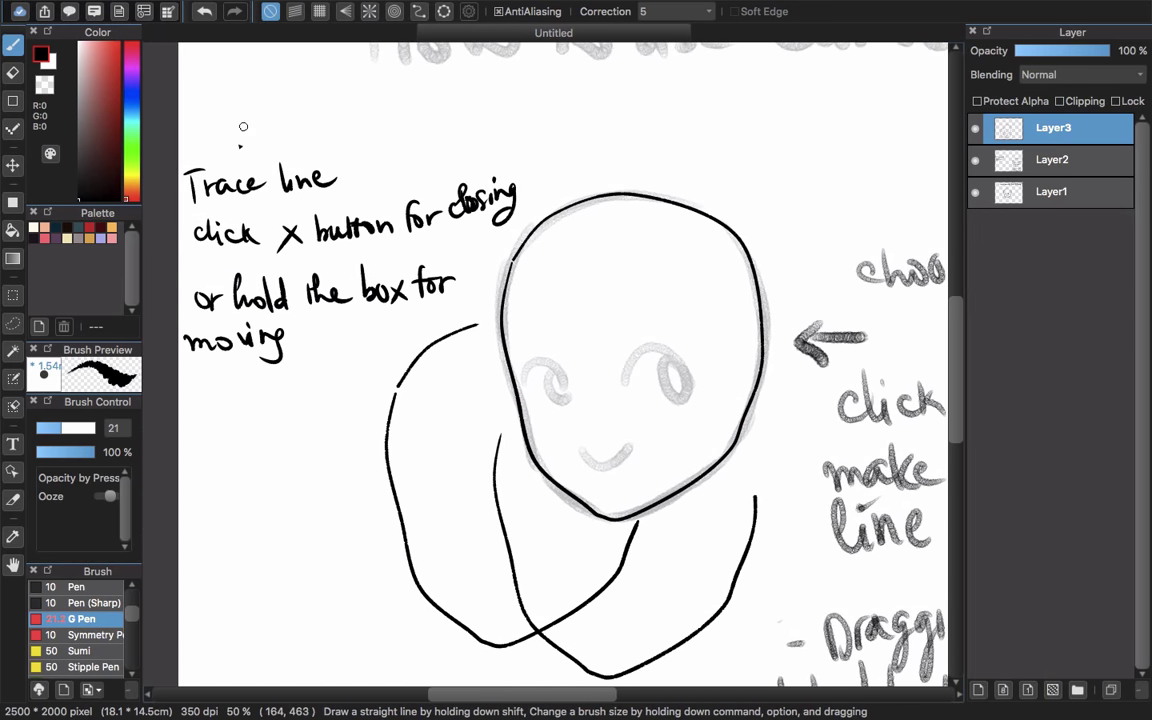
pyautogui.click(13, 323)
pyautogui.click(1050, 160)
pyautogui.moveTo(350, 116)
pyautogui.mouseDown()
pyautogui.moveTo(170, 348)
pyautogui.moveTo(413, 290)
pyautogui.moveTo(395, 130)
pyautogui.mouseUp()
pyautogui.press('v')
pyautogui.moveTo(308, 290)
pyautogui.mouseDown()
pyautogui.moveTo(303, 545)
pyautogui.moveTo(539, 650)
pyautogui.moveTo(258, 685)
pyautogui.moveTo(478, 625)
pyautogui.moveTo(900, 200)
pyautogui.moveTo(884, 176)
pyautogui.mouseUp()
pyautogui.hotkey('ctrl', 'd')
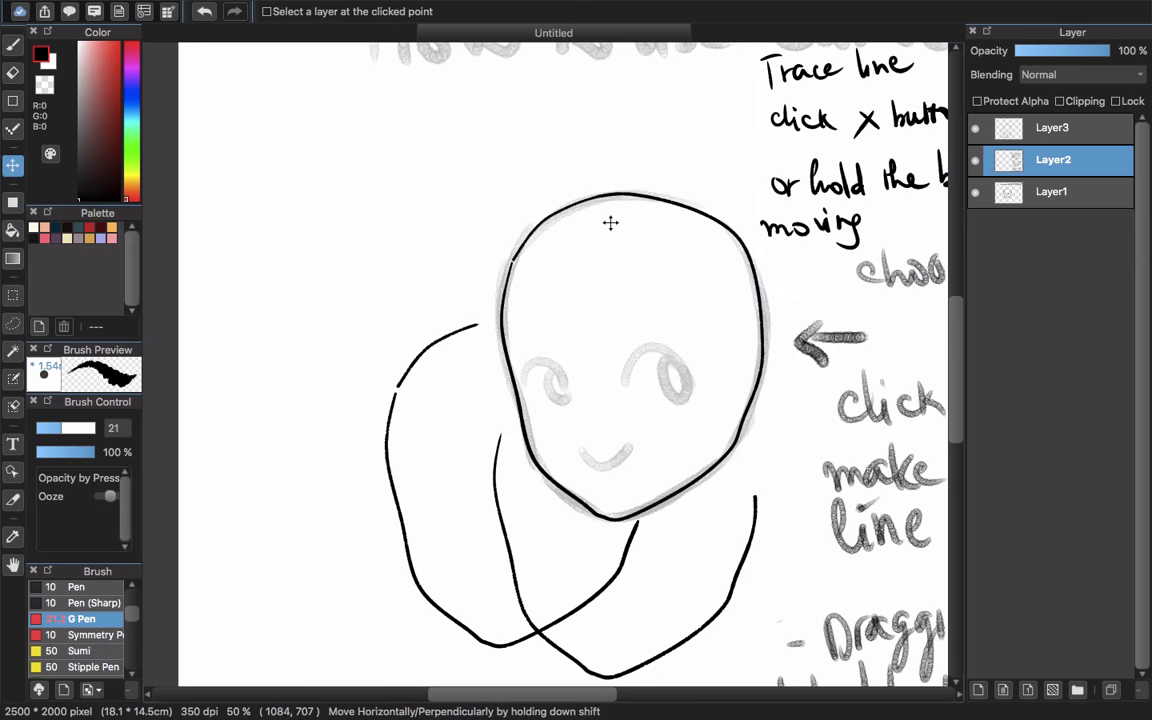
# With the brush, handwrite "click this wheel for" above and left of the head, with an arrow pointing up from it.
pyautogui.scroll(2, 595, 183)
pyautogui.press('b')
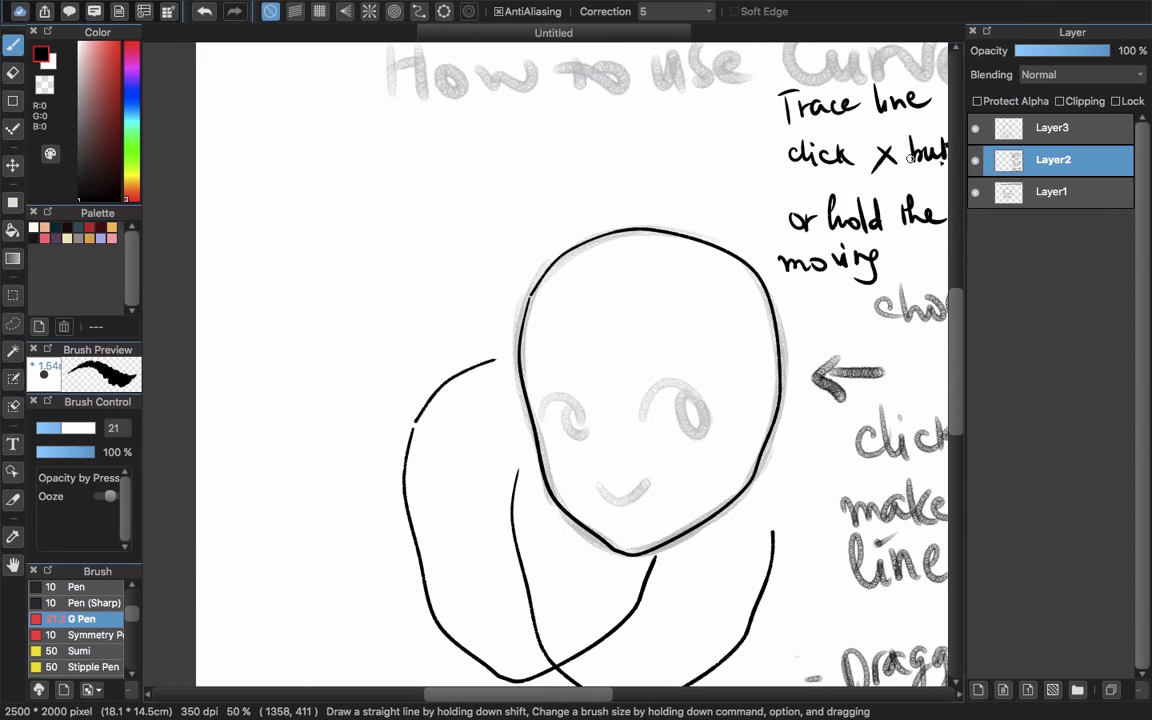
pyautogui.moveTo(229, 166); pyautogui.dragTo(234, 176)
pyautogui.press('super+z')
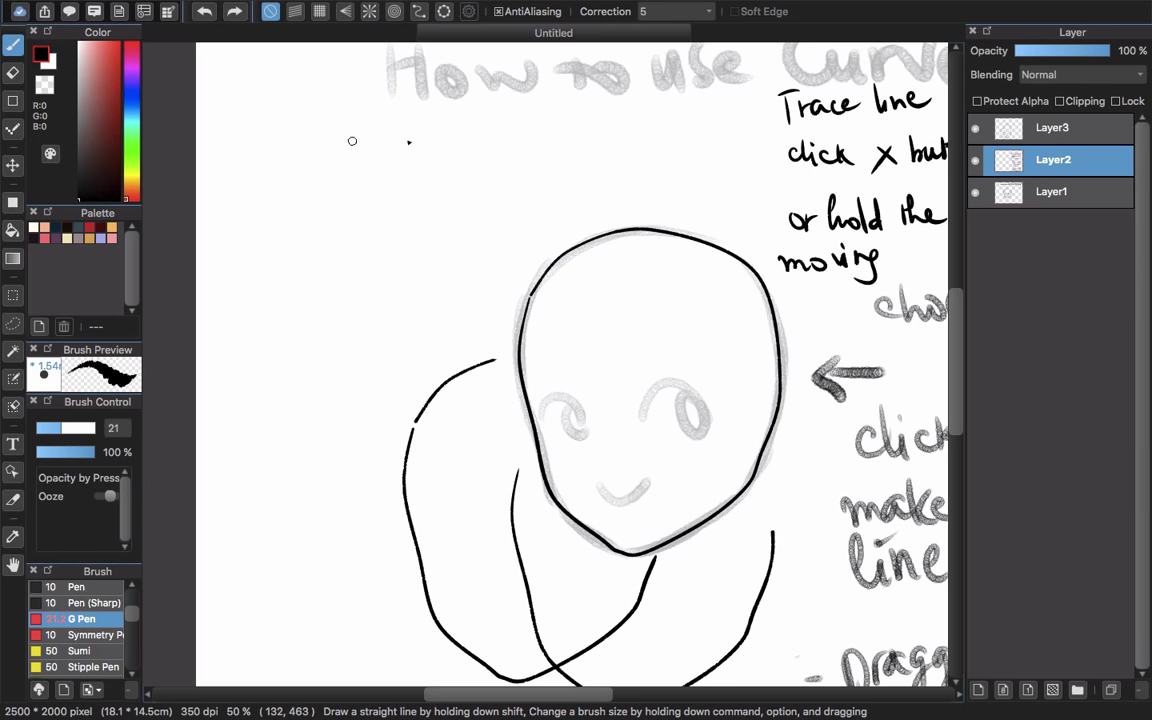
pyautogui.moveTo(362, 158); pyautogui.dragTo(388, 150)
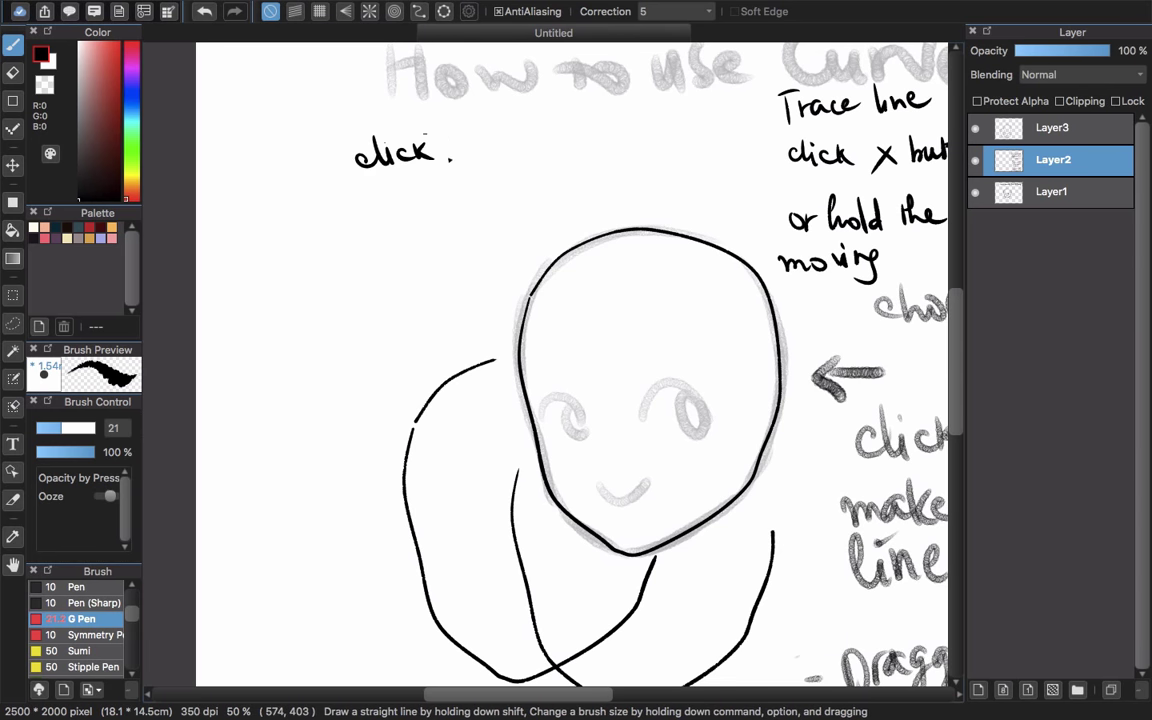
pyautogui.moveTo(455, 128); pyautogui.dragTo(475, 156)
pyautogui.moveTo(490, 145); pyautogui.dragTo(482, 156)
pyautogui.click(498, 147)
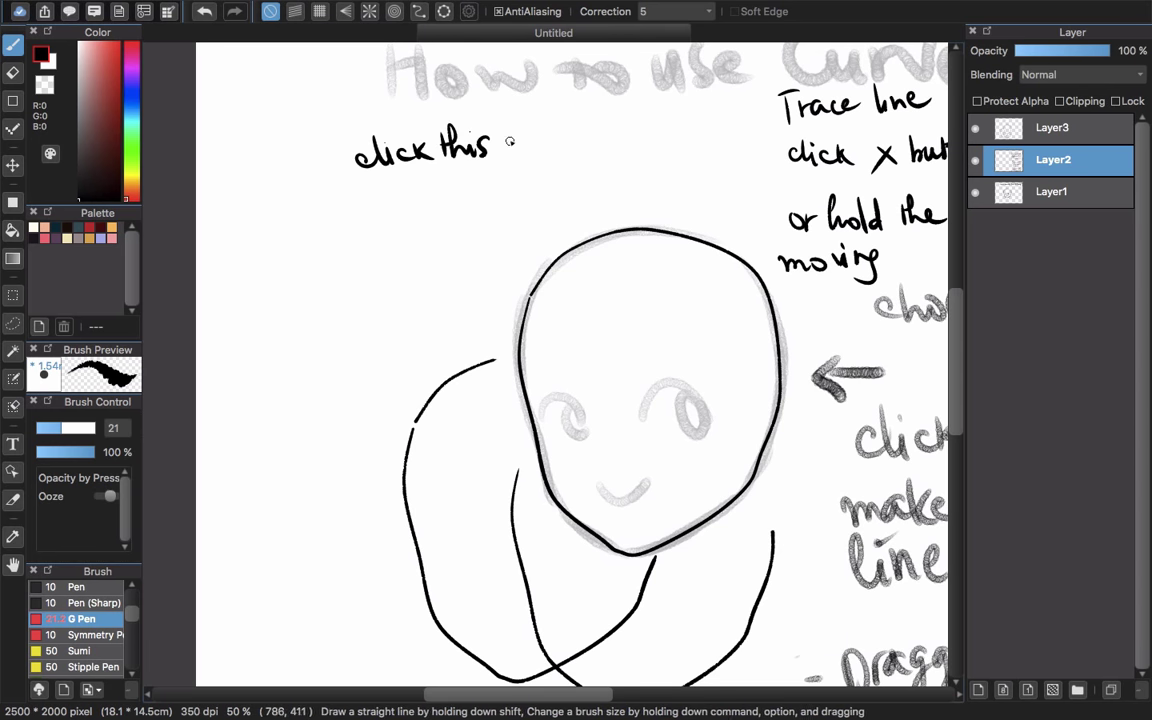
pyautogui.moveTo(470, 55)
pyautogui.mouseDown()
pyautogui.moveTo(469, 117)
pyautogui.moveTo(530, 152)
pyautogui.mouseUp()
pyautogui.click(545, 147)
pyautogui.moveTo(523, 142); pyautogui.dragTo(588, 150)
pyautogui.moveTo(604, 134); pyautogui.dragTo(601, 137)
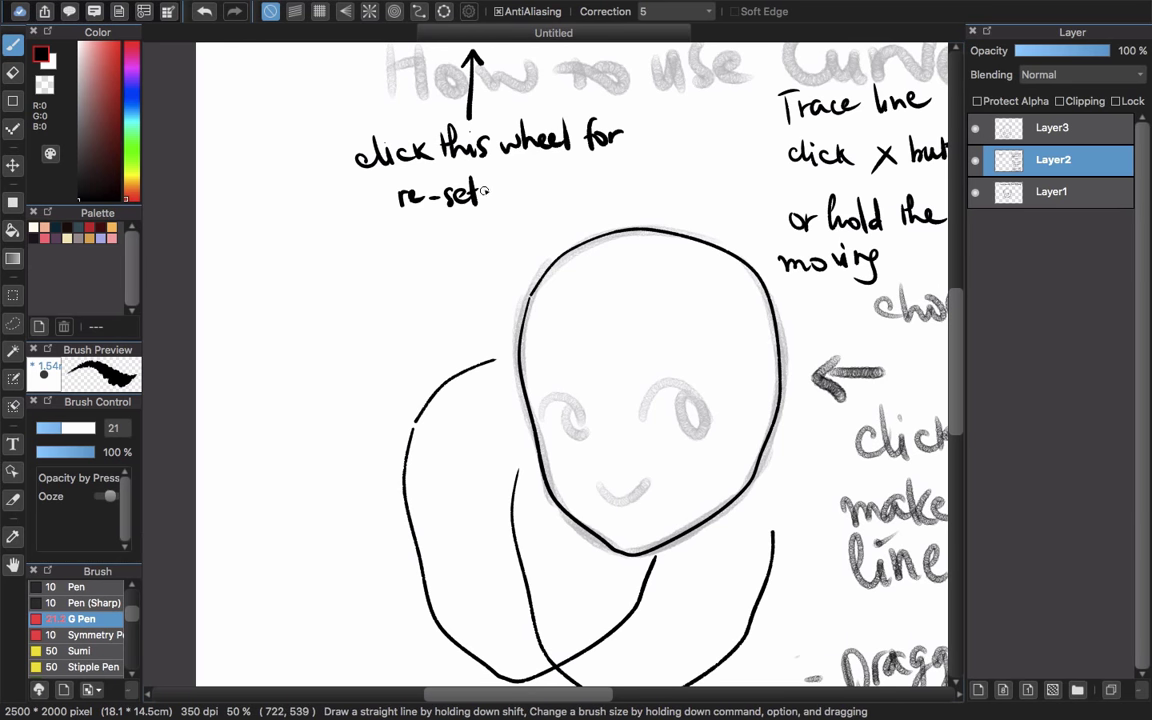
# Complete the wheel note with a second line reading "re-set up the curve tool".
pyautogui.moveTo(507, 183); pyautogui.dragTo(534, 200)
pyautogui.moveTo(526, 186); pyautogui.dragTo(556, 200)
pyautogui.moveTo(560, 192)
pyautogui.mouseDown()
pyautogui.moveTo(625, 167)
pyautogui.moveTo(661, 176)
pyautogui.mouseUp()
pyautogui.click(633, 180)
pyautogui.moveTo(654, 161); pyautogui.dragTo(671, 162)
pyautogui.moveTo(686, 159)
pyautogui.mouseDown()
pyautogui.moveTo(684, 150)
pyautogui.moveTo(703, 182)
pyautogui.mouseUp()
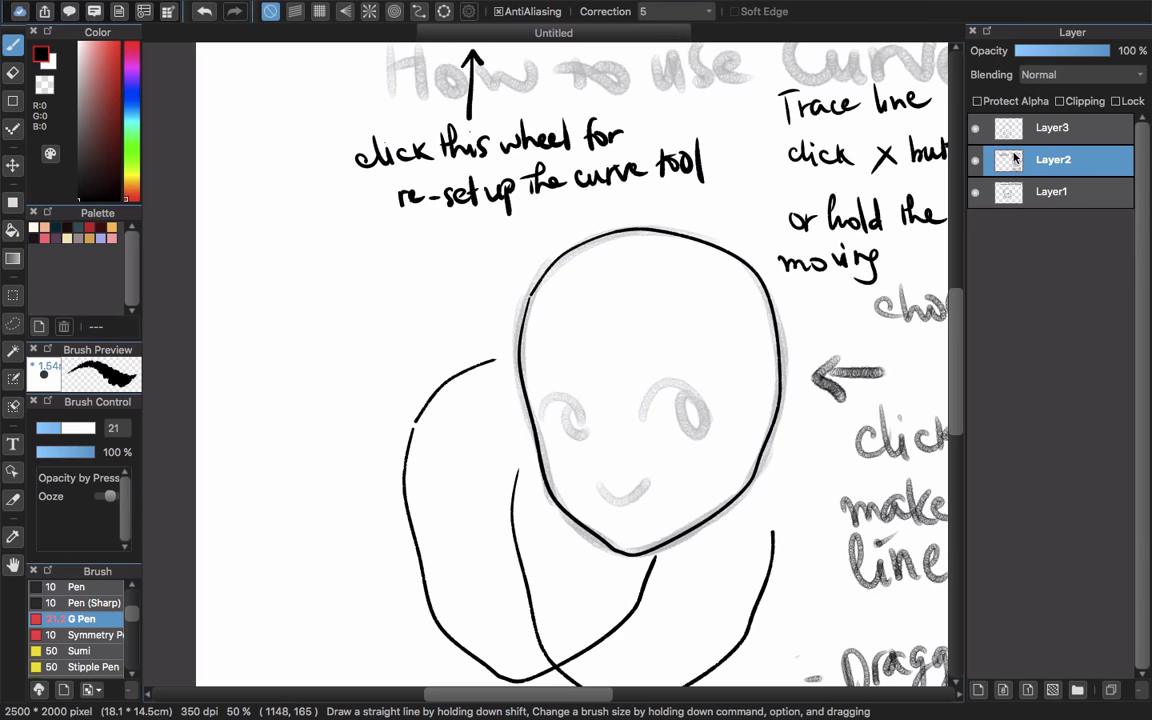
# Reset the curve snap, place a short three-point curve to the left of the head and turn the snap off.
pyautogui.click(421, 12)
pyautogui.click(468, 12)
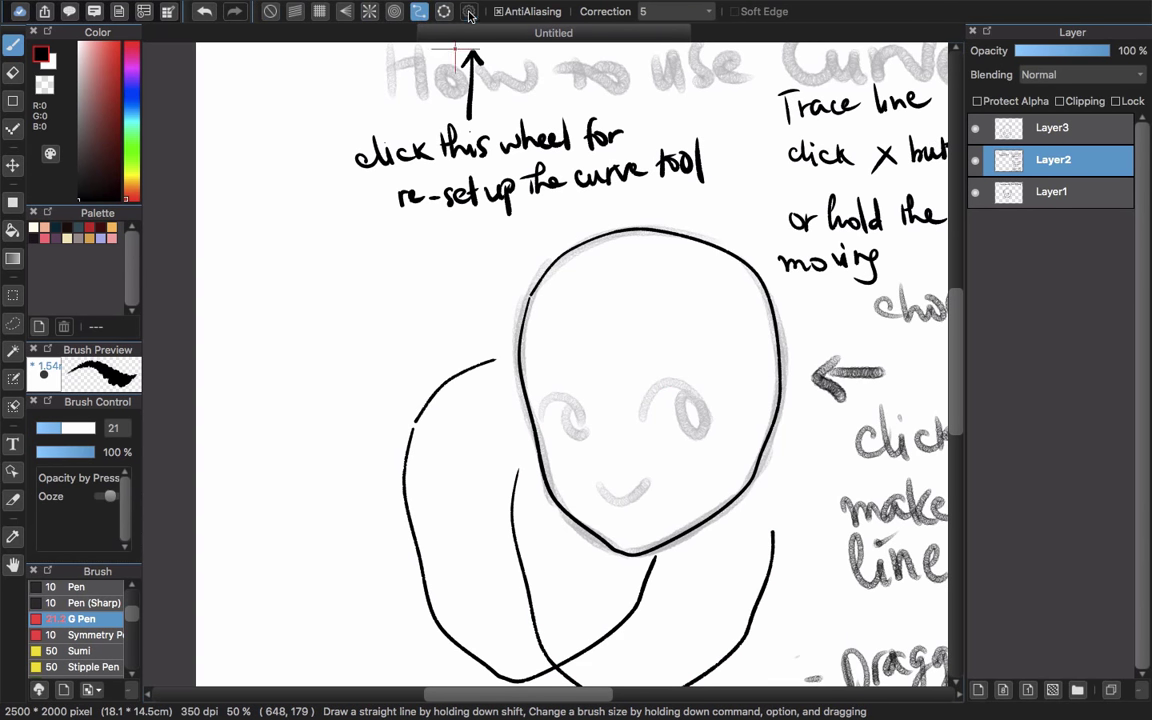
pyautogui.click(342, 266)
pyautogui.click(323, 327)
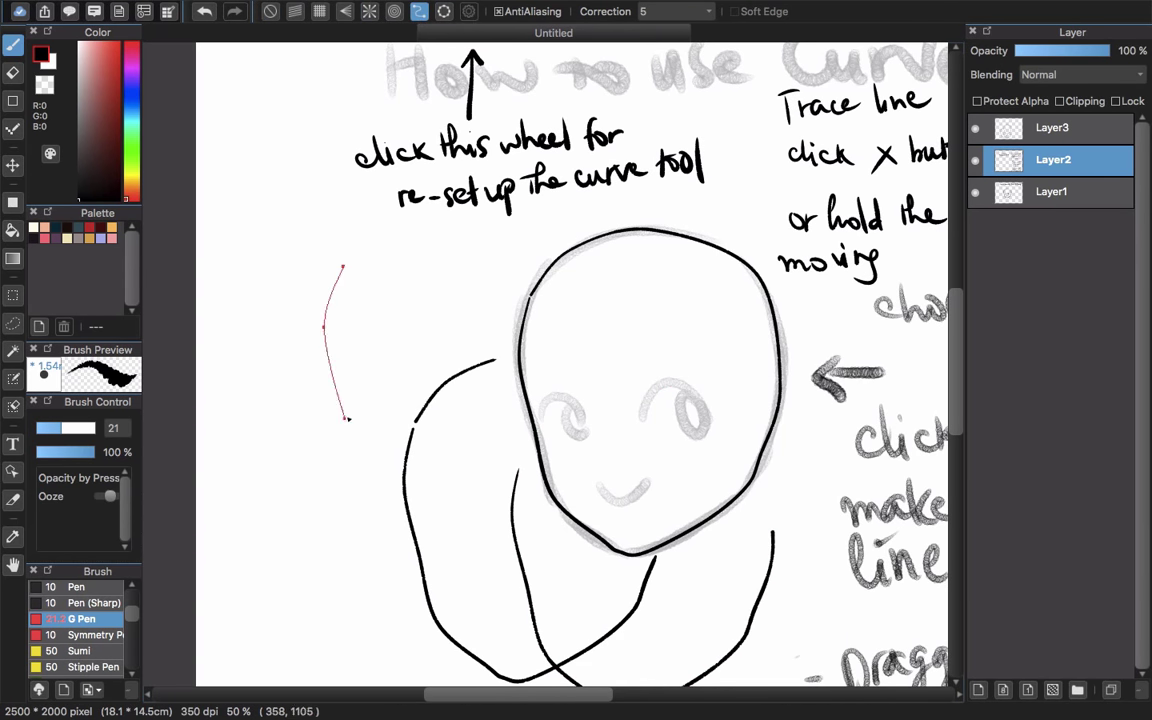
pyautogui.click(350, 400)
pyautogui.click(387, 244)
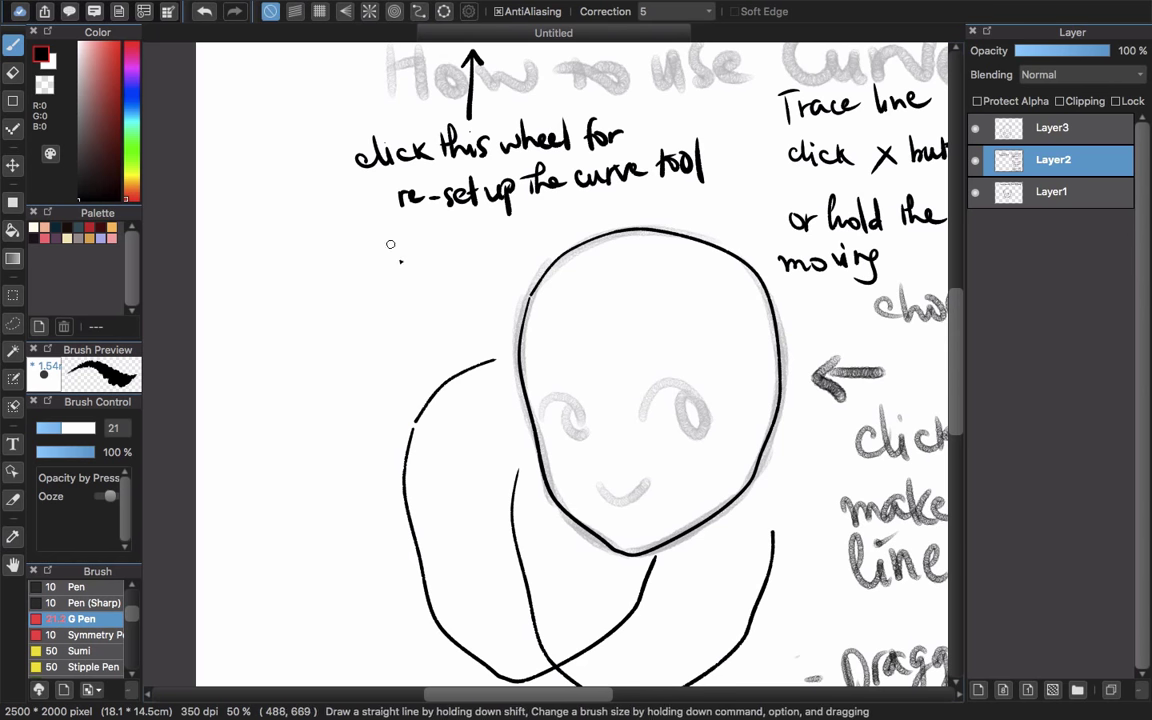
# Lasso the wheel note with its arrow, move it down over the lower traced curves and clear the selection.
pyautogui.scroll(-2, 684, 326)
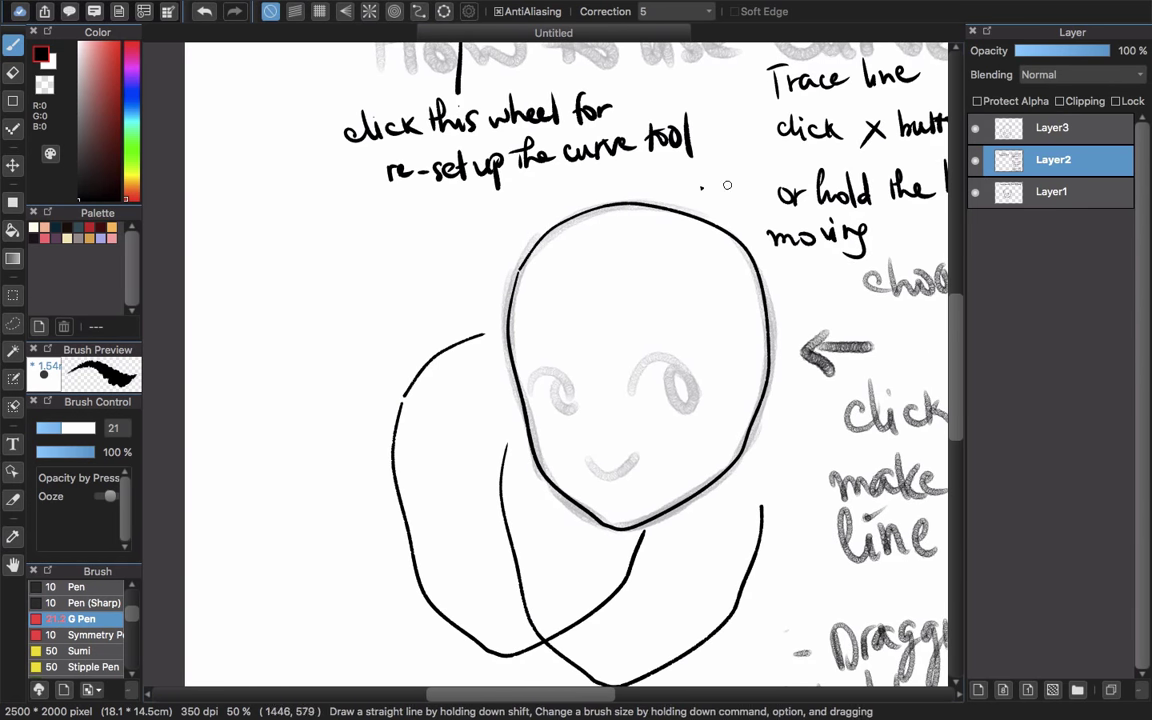
pyautogui.scroll(3, 700, 210)
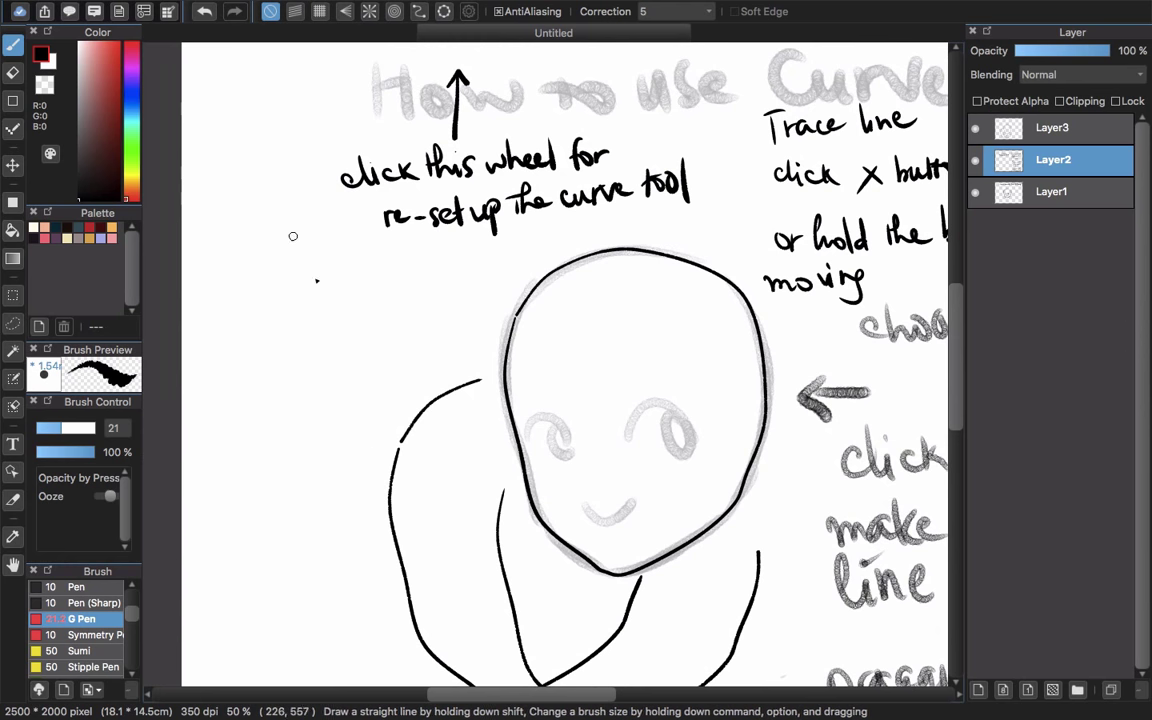
pyautogui.moveTo(354, 310); pyautogui.dragTo(367, 317)
pyautogui.moveTo(267, 102); pyautogui.dragTo(281, 109)
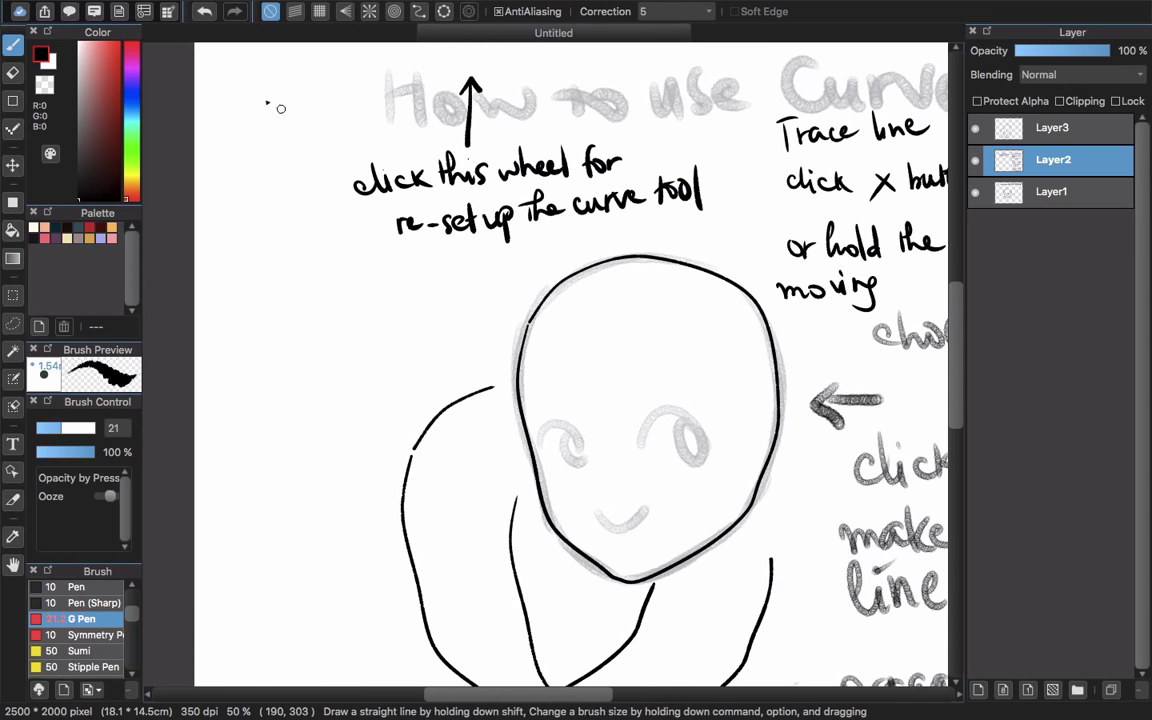
pyautogui.press('l')
pyautogui.moveTo(470, 68)
pyautogui.mouseDown()
pyautogui.moveTo(327, 238)
pyautogui.moveTo(745, 150)
pyautogui.moveTo(505, 88)
pyautogui.mouseUp()
pyautogui.press('v')
pyautogui.moveTo(493, 190); pyautogui.dragTo(397, 655)
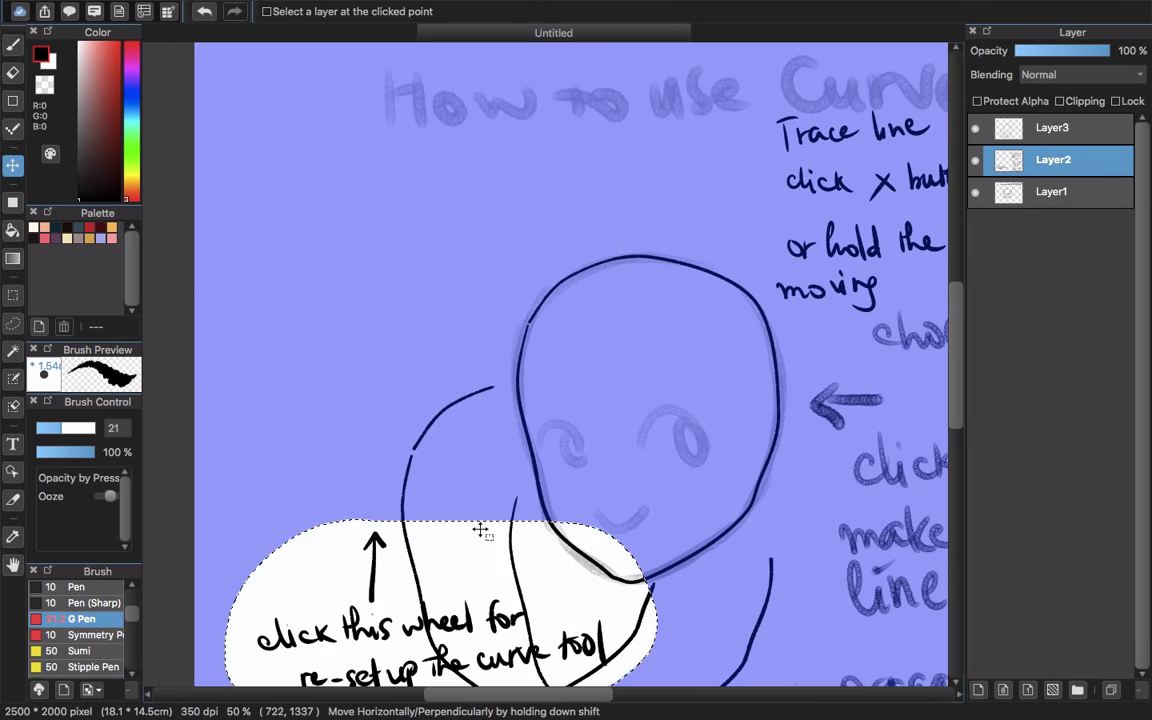
pyautogui.press('super+d')
# With the brush, handwrite "click ⊘ for turn off" above and left of the head, with an arrow pointing up from it.
pyautogui.moveTo(406, 178); pyautogui.dragTo(408, 207)
pyautogui.press('b')
pyautogui.moveTo(265, 72); pyautogui.dragTo(265, 73)
pyautogui.moveTo(258, 145); pyautogui.dragTo(259, 168)
pyautogui.moveTo(267, 154)
pyautogui.mouseDown()
pyautogui.moveTo(269, 167)
pyautogui.moveTo(287, 166)
pyautogui.mouseUp()
pyautogui.moveTo(356, 142)
pyautogui.mouseDown()
pyautogui.moveTo(359, 166)
pyautogui.moveTo(387, 174)
pyautogui.mouseUp()
pyautogui.press('super+z')
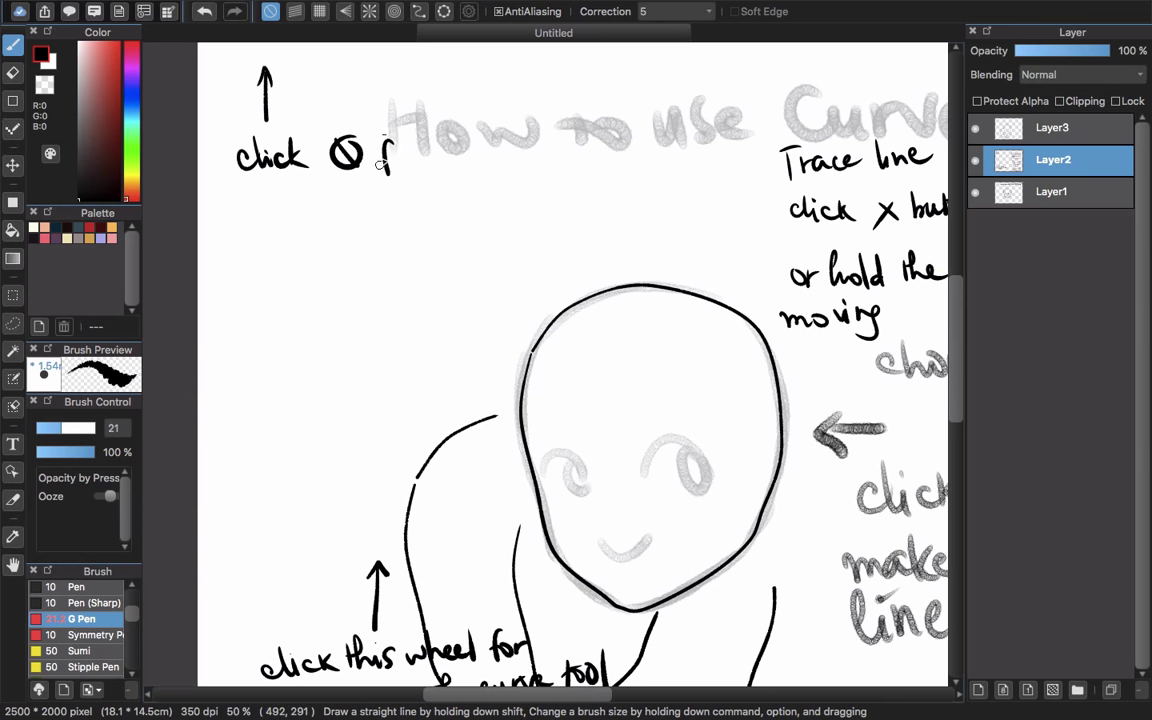
pyautogui.moveTo(446, 142); pyautogui.dragTo(452, 163)
pyautogui.moveTo(458, 150)
pyautogui.mouseDown()
pyautogui.moveTo(562, 146)
pyautogui.moveTo(568, 130)
pyautogui.moveTo(563, 162)
pyautogui.mouseUp()
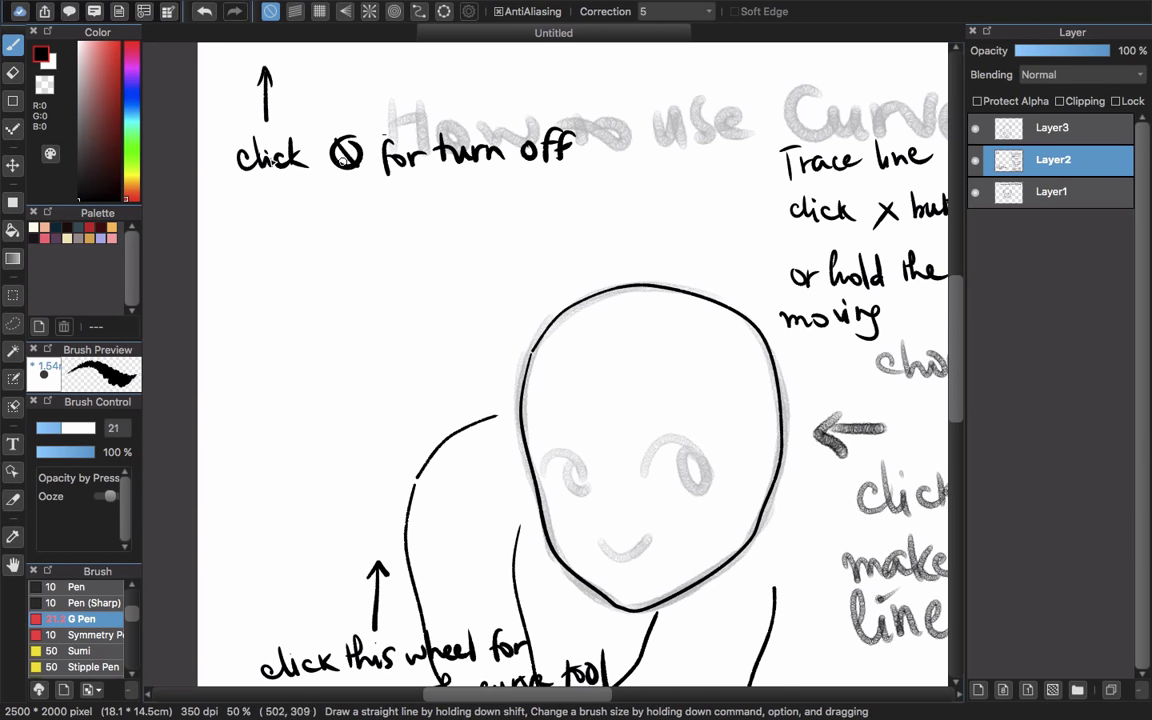
# Complete the turn-off note with a second line reading "the curve or snap".
pyautogui.moveTo(249, 201); pyautogui.dragTo(263, 199)
pyautogui.moveTo(265, 193); pyautogui.dragTo(281, 219)
pyautogui.moveTo(285, 210); pyautogui.dragTo(329, 220)
pyautogui.moveTo(334, 205)
pyautogui.mouseDown()
pyautogui.moveTo(346, 219)
pyautogui.moveTo(464, 200)
pyautogui.mouseUp()
pyautogui.moveTo(492, 195)
pyautogui.mouseDown()
pyautogui.moveTo(482, 218)
pyautogui.moveTo(550, 206)
pyautogui.mouseUp()
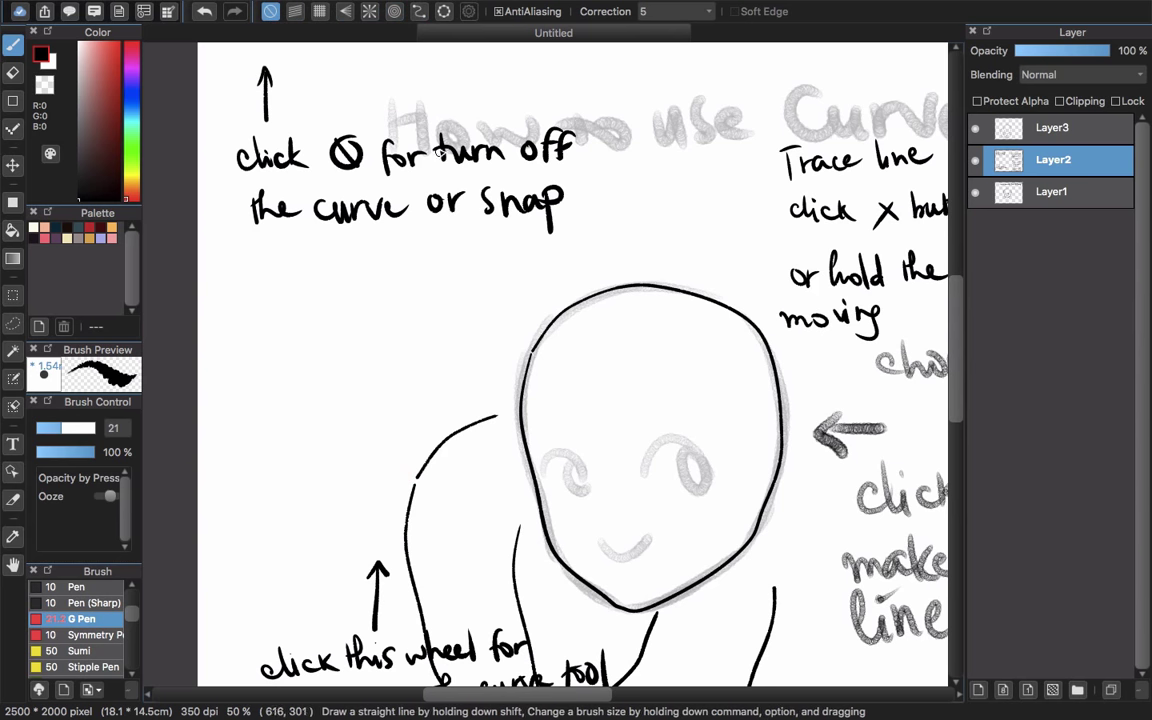
pyautogui.press('l')
pyautogui.moveTo(299, 45)
pyautogui.mouseDown()
pyautogui.moveTo(207, 126)
pyautogui.moveTo(638, 158)
pyautogui.moveTo(340, 47)
pyautogui.mouseUp()
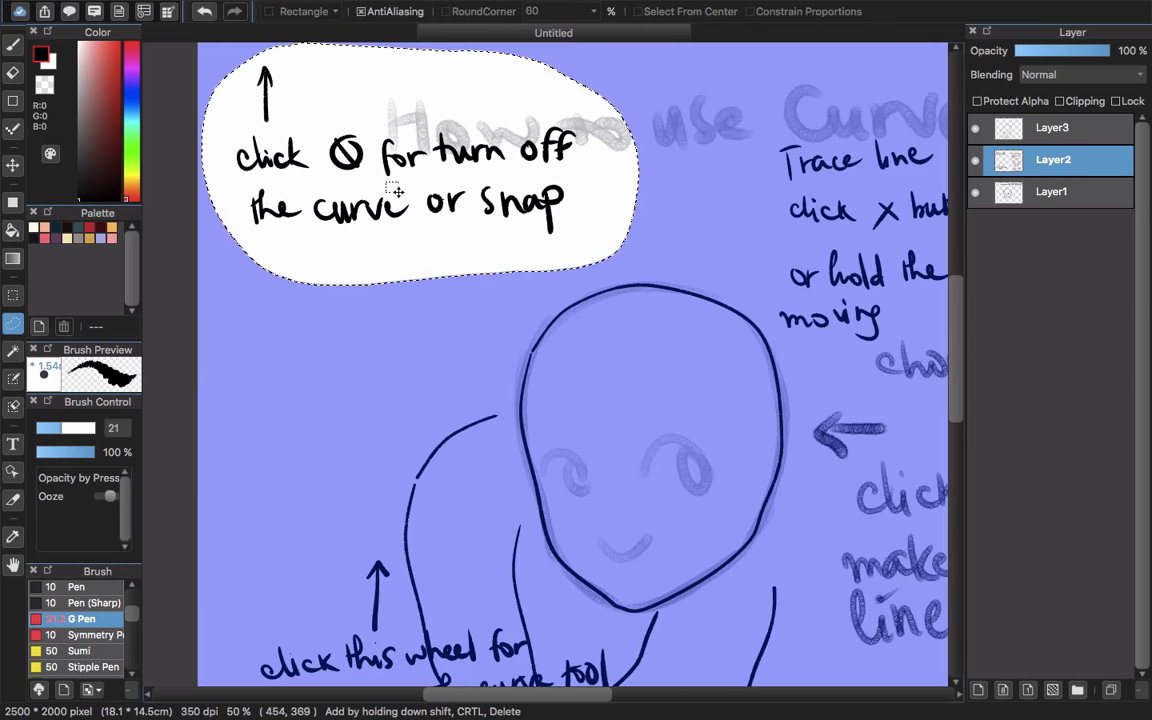
pyautogui.press('v')
pyautogui.press('super+d')
# In dark red, handwrite "when you finish your curve," below the turn-off note.
pyautogui.scroll(-2, 405, 273)
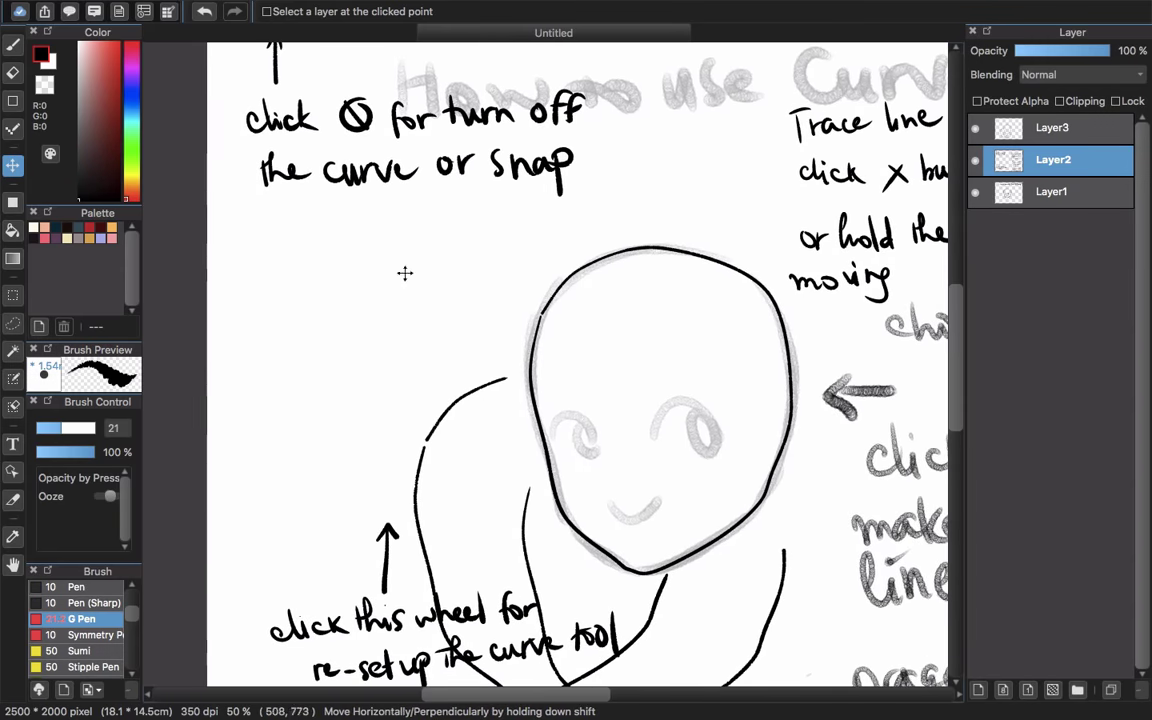
pyautogui.press('b')
pyautogui.moveTo(240, 241)
pyautogui.mouseDown()
pyautogui.moveTo(271, 235)
pyautogui.moveTo(285, 251)
pyautogui.moveTo(372, 236)
pyautogui.moveTo(411, 256)
pyautogui.mouseUp()
pyautogui.moveTo(424, 252)
pyautogui.mouseDown()
pyautogui.moveTo(478, 221)
pyautogui.moveTo(526, 262)
pyautogui.moveTo(556, 232)
pyautogui.moveTo(566, 240)
pyautogui.mouseUp()
pyautogui.moveTo(570, 240); pyautogui.dragTo(640, 215)
pyautogui.moveTo(646, 220)
pyautogui.mouseDown()
pyautogui.moveTo(684, 210)
pyautogui.moveTo(687, 240)
pyautogui.mouseUp()
# Continue the red note with a second line reading "just double click to end".
pyautogui.moveTo(229, 289); pyautogui.dragTo(231, 297)
pyautogui.moveTo(240, 303)
pyautogui.mouseDown()
pyautogui.moveTo(236, 324)
pyautogui.moveTo(266, 316)
pyautogui.mouseUp()
pyautogui.moveTo(276, 296); pyautogui.dragTo(323, 318)
pyautogui.moveTo(337, 304); pyautogui.dragTo(386, 316)
pyautogui.moveTo(390, 308); pyautogui.dragTo(420, 300)
pyautogui.moveTo(427, 283); pyautogui.dragTo(427, 300)
pyautogui.moveTo(437, 287); pyautogui.dragTo(440, 300)
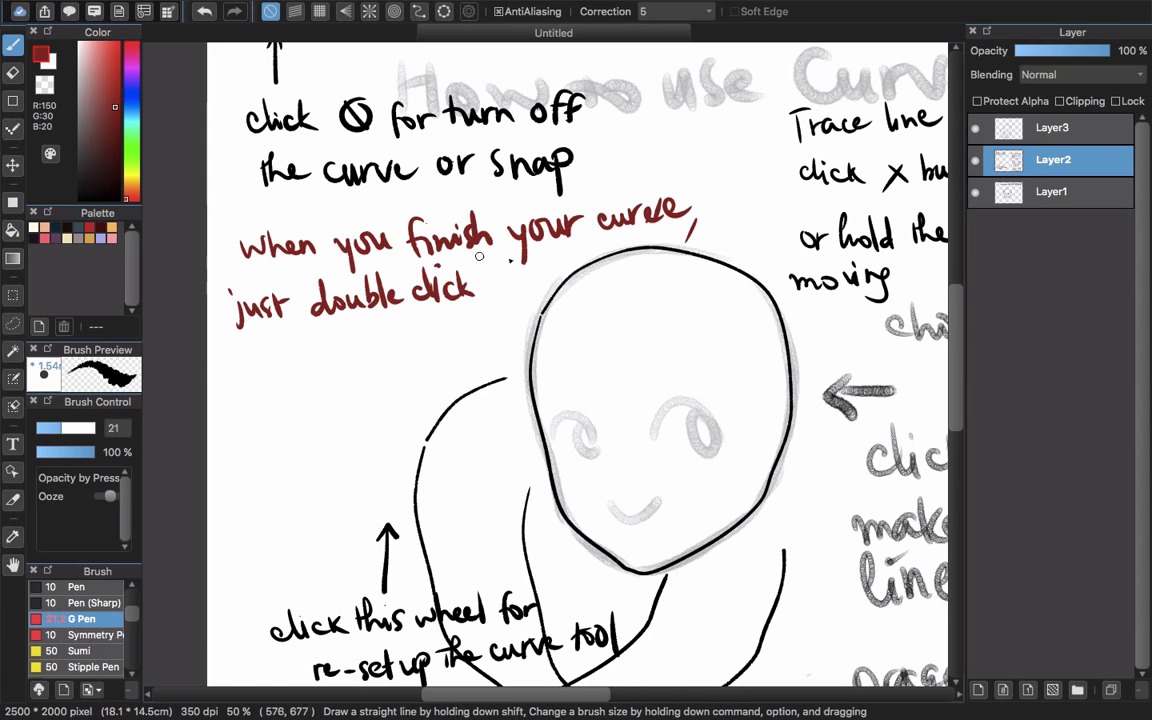
pyautogui.moveTo(548, 272); pyautogui.dragTo(574, 280)
pyautogui.moveTo(588, 266)
pyautogui.mouseDown()
pyautogui.moveTo(578, 278)
pyautogui.moveTo(590, 280)
pyautogui.mouseUp()
# Finish the red note with the lines "your curve" and "and start tracing!".
pyautogui.moveTo(242, 338); pyautogui.dragTo(252, 352)
pyautogui.moveTo(262, 337)
pyautogui.mouseDown()
pyautogui.moveTo(250, 372)
pyautogui.moveTo(272, 352)
pyautogui.mouseUp()
pyautogui.moveTo(285, 340)
pyautogui.mouseDown()
pyautogui.moveTo(300, 350)
pyautogui.moveTo(425, 336)
pyautogui.mouseUp()
pyautogui.moveTo(428, 342); pyautogui.dragTo(448, 338)
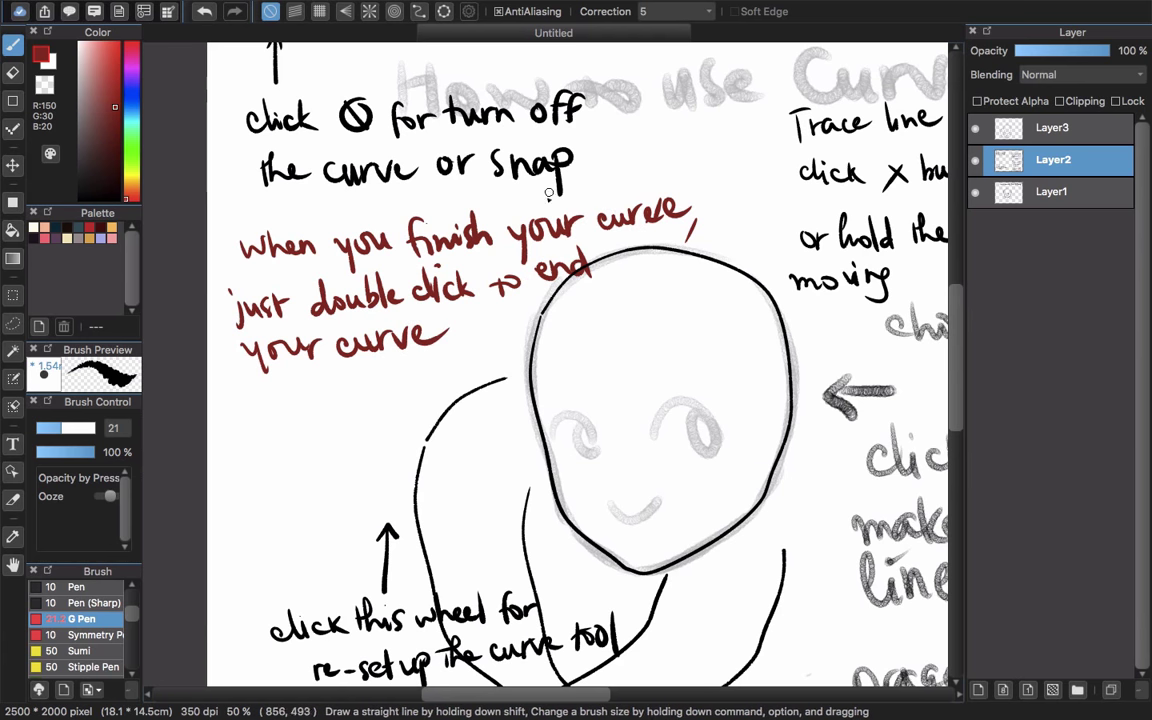
pyautogui.moveTo(262, 405)
pyautogui.mouseDown()
pyautogui.moveTo(260, 421)
pyautogui.moveTo(282, 421)
pyautogui.mouseUp()
pyautogui.moveTo(297, 394)
pyautogui.mouseDown()
pyautogui.moveTo(298, 421)
pyautogui.moveTo(314, 420)
pyautogui.mouseUp()
pyautogui.moveTo(340, 395)
pyautogui.mouseDown()
pyautogui.moveTo(358, 418)
pyautogui.moveTo(400, 420)
pyautogui.moveTo(455, 405)
pyautogui.moveTo(460, 392)
pyautogui.mouseUp()
pyautogui.moveTo(472, 374)
pyautogui.mouseDown()
pyautogui.moveTo(474, 390)
pyautogui.moveTo(490, 390)
pyautogui.mouseUp()
pyautogui.moveTo(519, 320); pyautogui.dragTo(517, 346)
pyautogui.click(515, 360)
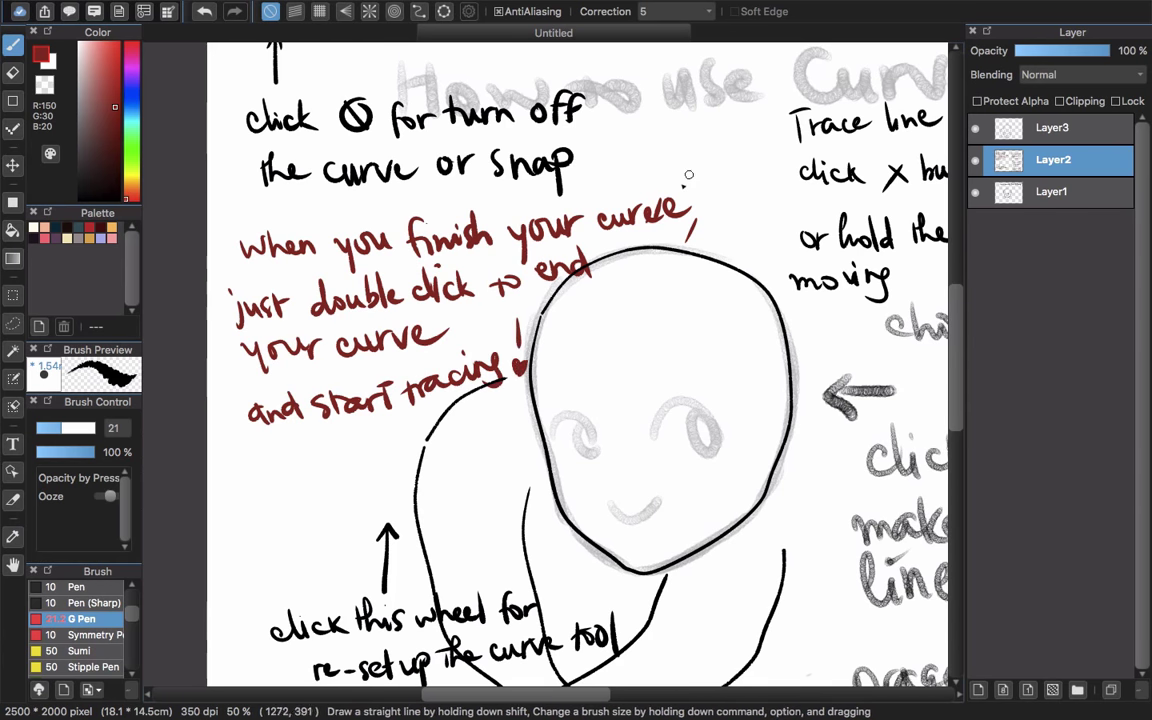
# Create a new 2500 × 2000 pixel image at 350 dpi and bring the whole canvas into view.
pyautogui.scroll(1, 640, 263)
pyautogui.press('super+n')
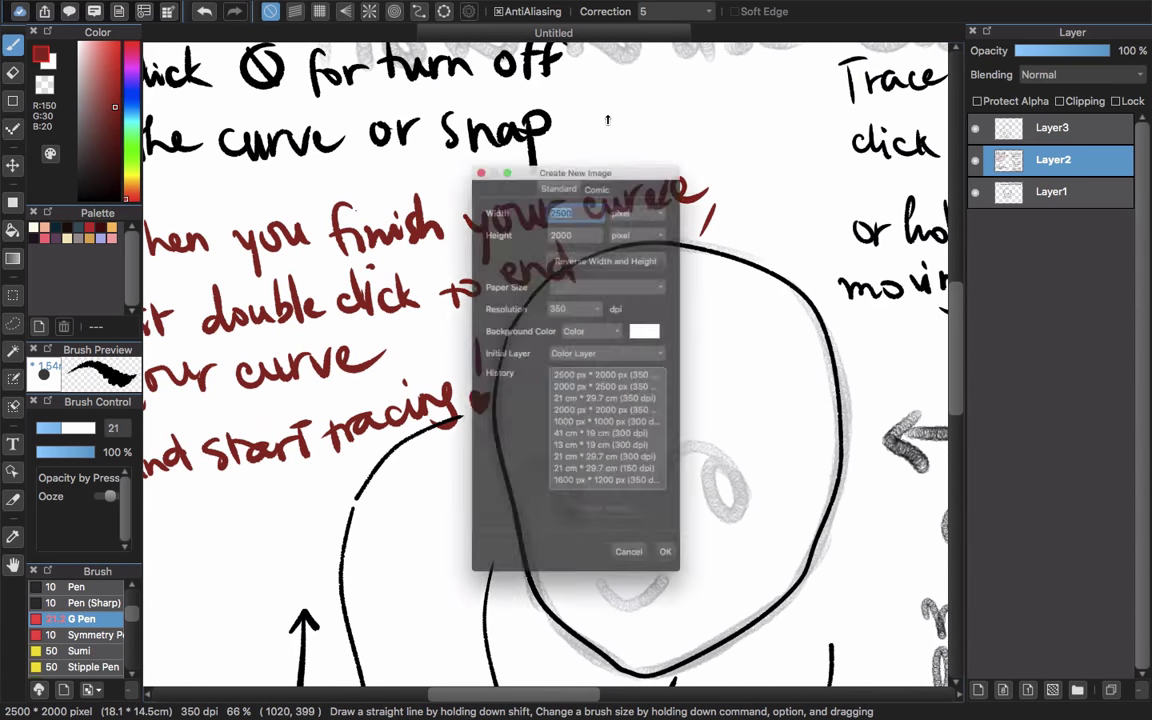
pyautogui.press('Return')
pyautogui.scroll(-2, 575, 420)
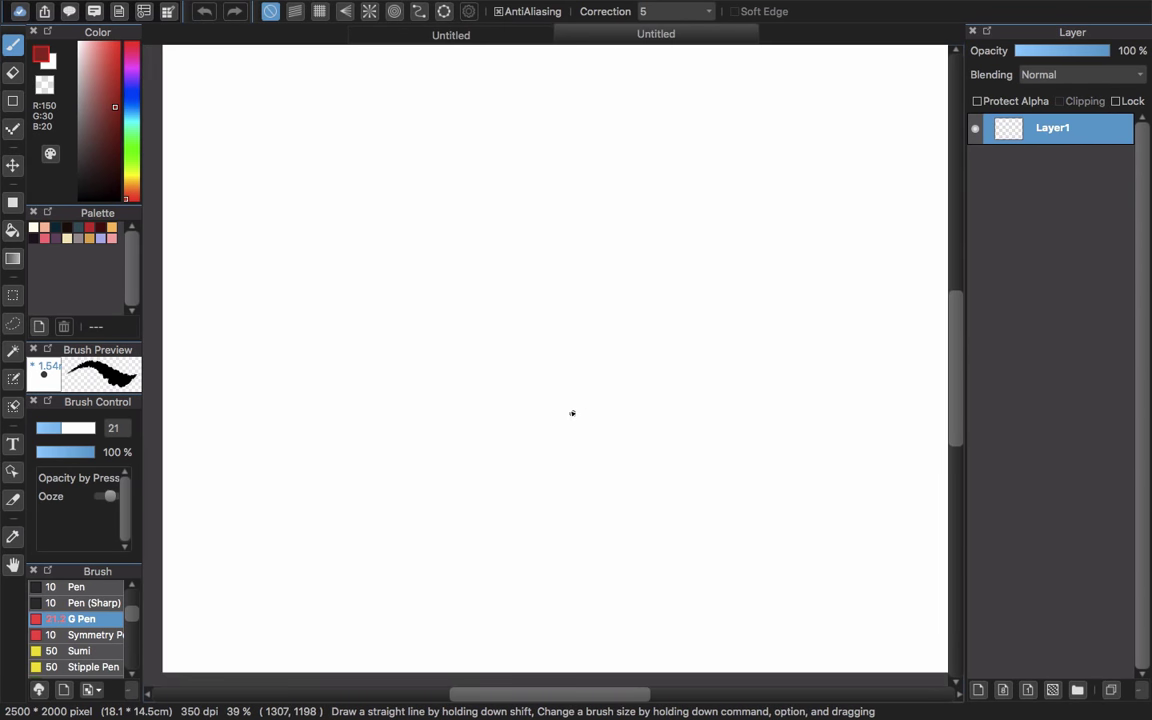
pyautogui.scroll(1, 378, 168)
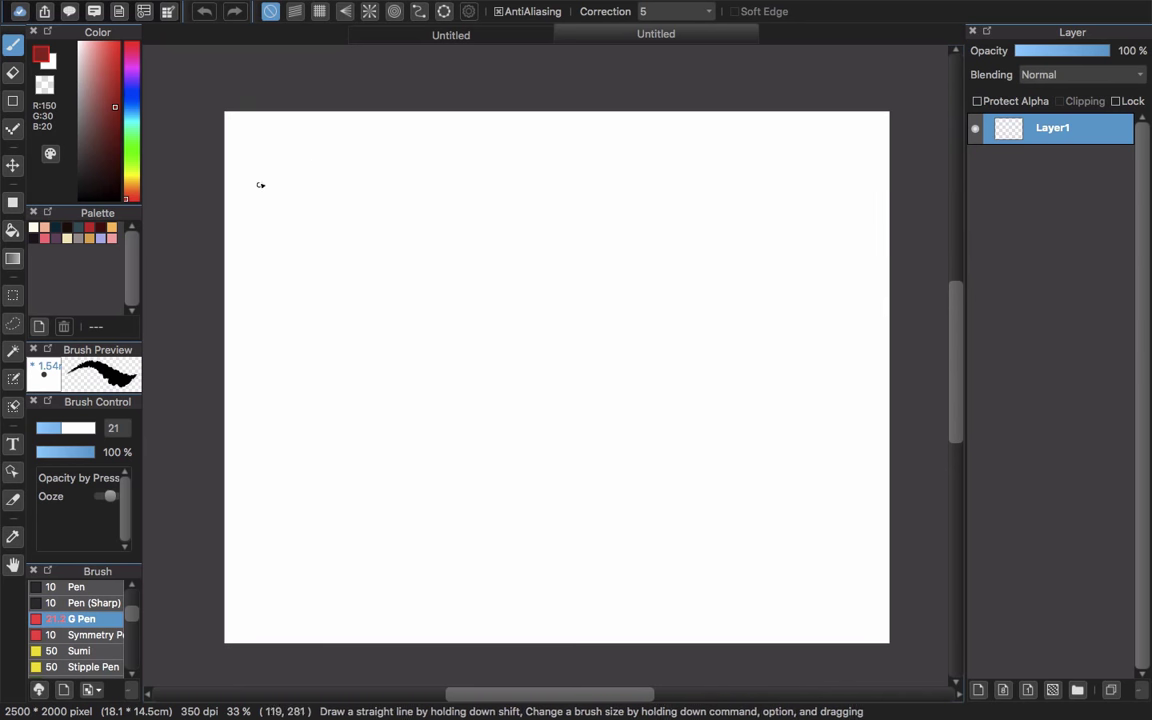
# Handwrite "You can use curve + pen(sharp) brush" in dark red along the upper edge of the new canvas.
pyautogui.moveTo(281, 137); pyautogui.dragTo(288, 170)
pyautogui.moveTo(310, 155); pyautogui.dragTo(306, 157)
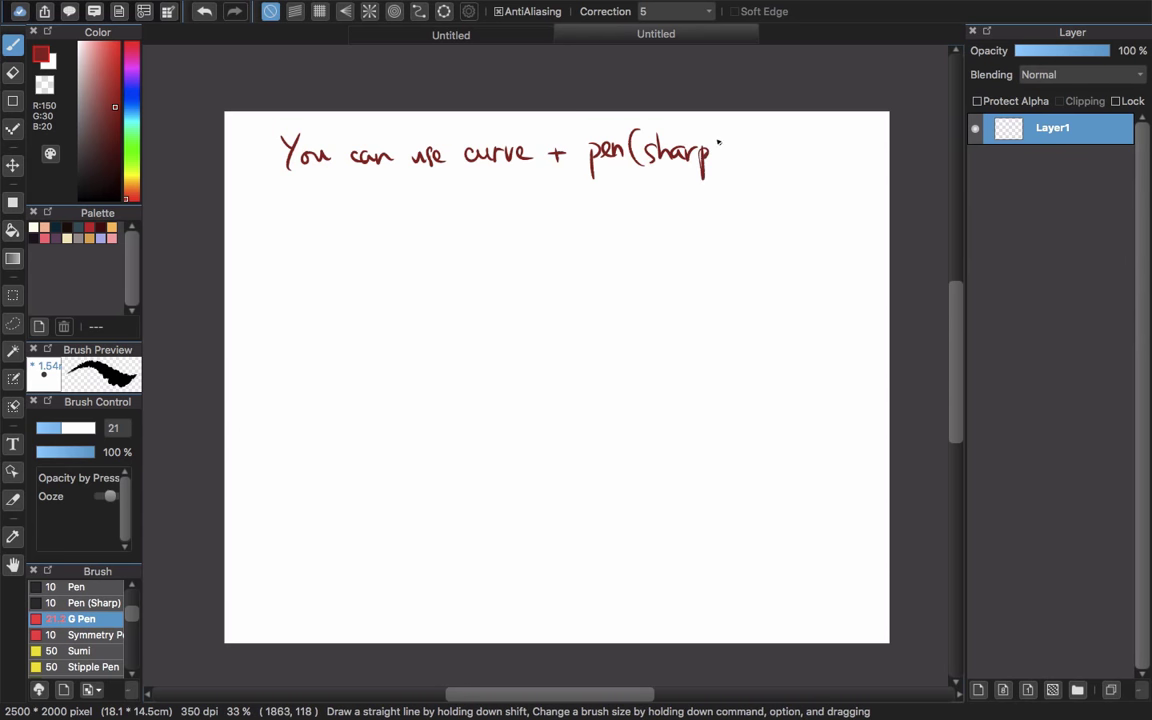
pyautogui.moveTo(711, 139)
pyautogui.mouseDown()
pyautogui.moveTo(714, 171)
pyautogui.moveTo(746, 158)
pyautogui.moveTo(812, 160)
pyautogui.mouseUp()
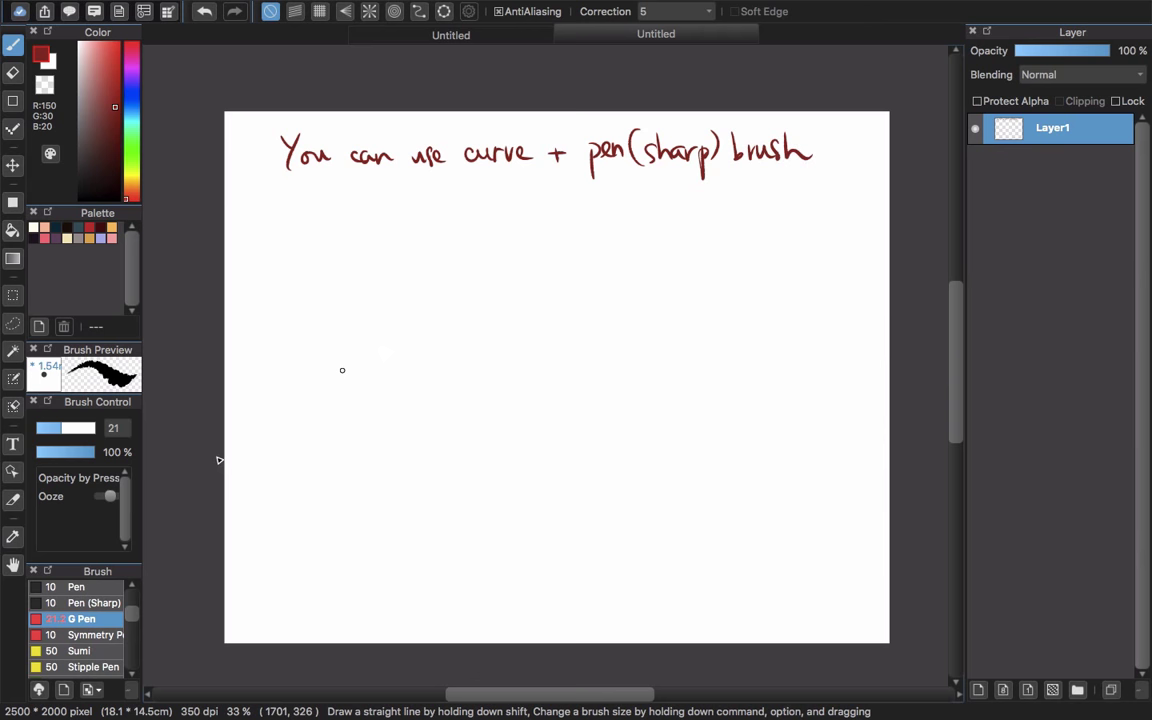
# Search the cloud brush materials for "pen", browse to the sharp pen entries and close the materials window.
pyautogui.click(39, 689)
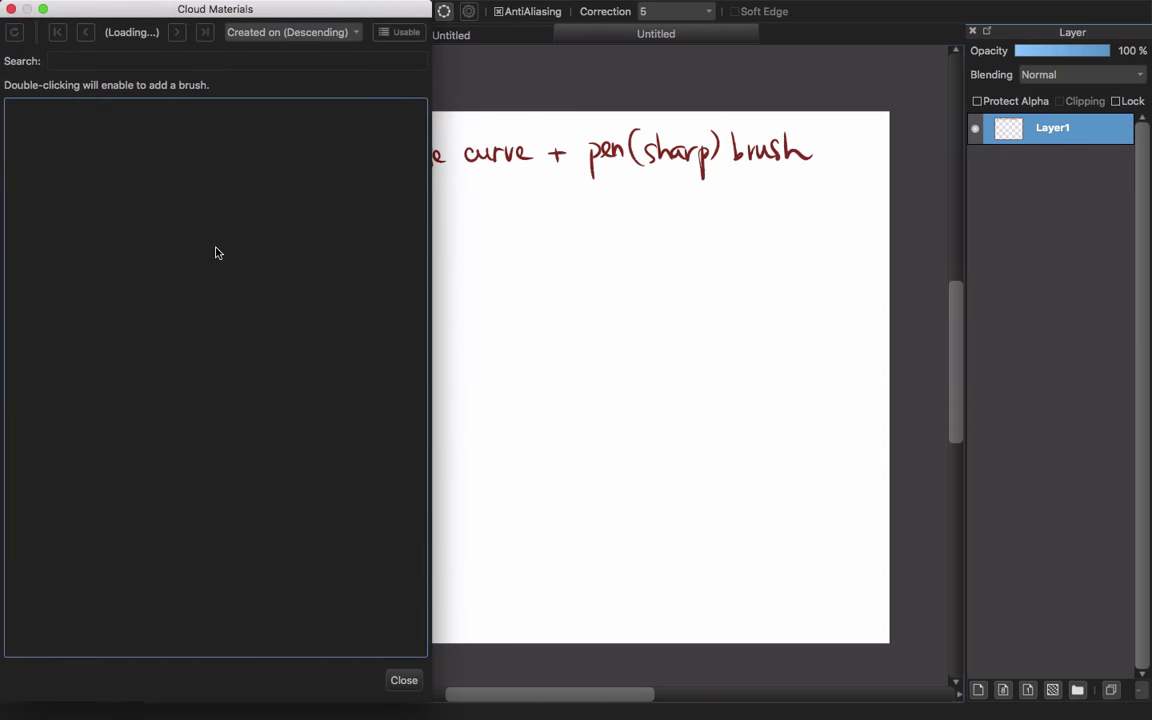
pyautogui.click(213, 58)
pyautogui.write('pen')
pyautogui.press('Return')
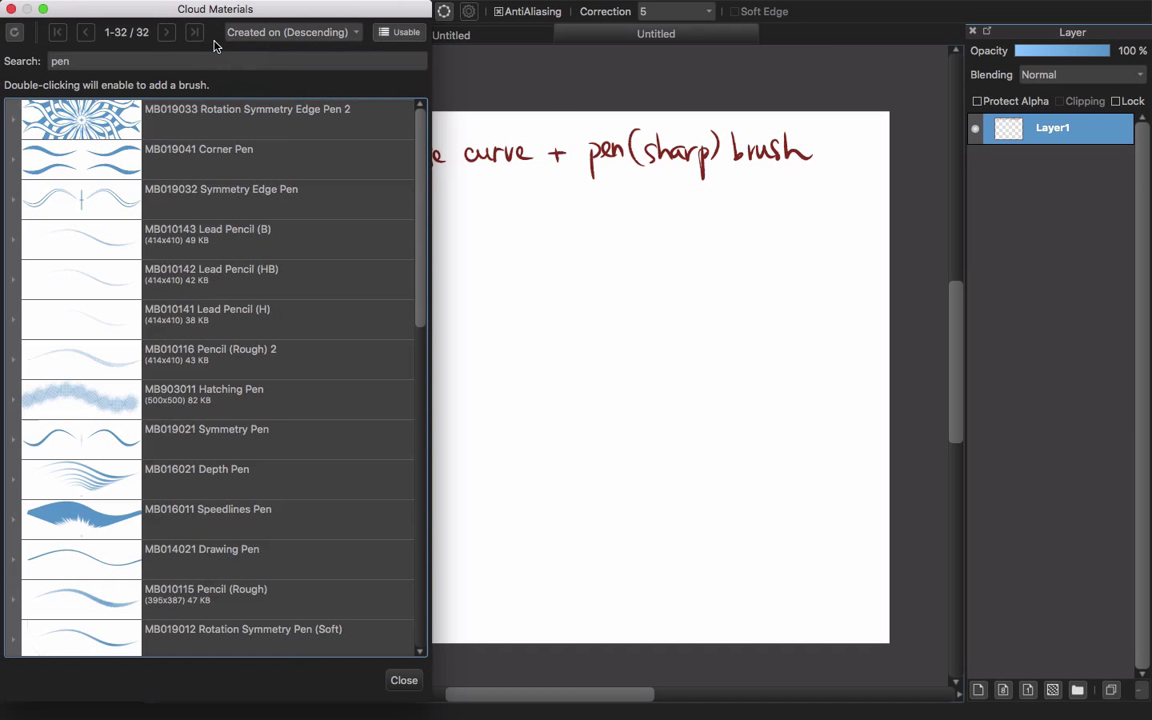
pyautogui.scroll(-5, 390, 220)
pyautogui.moveTo(417, 316); pyautogui.dragTo(411, 419)
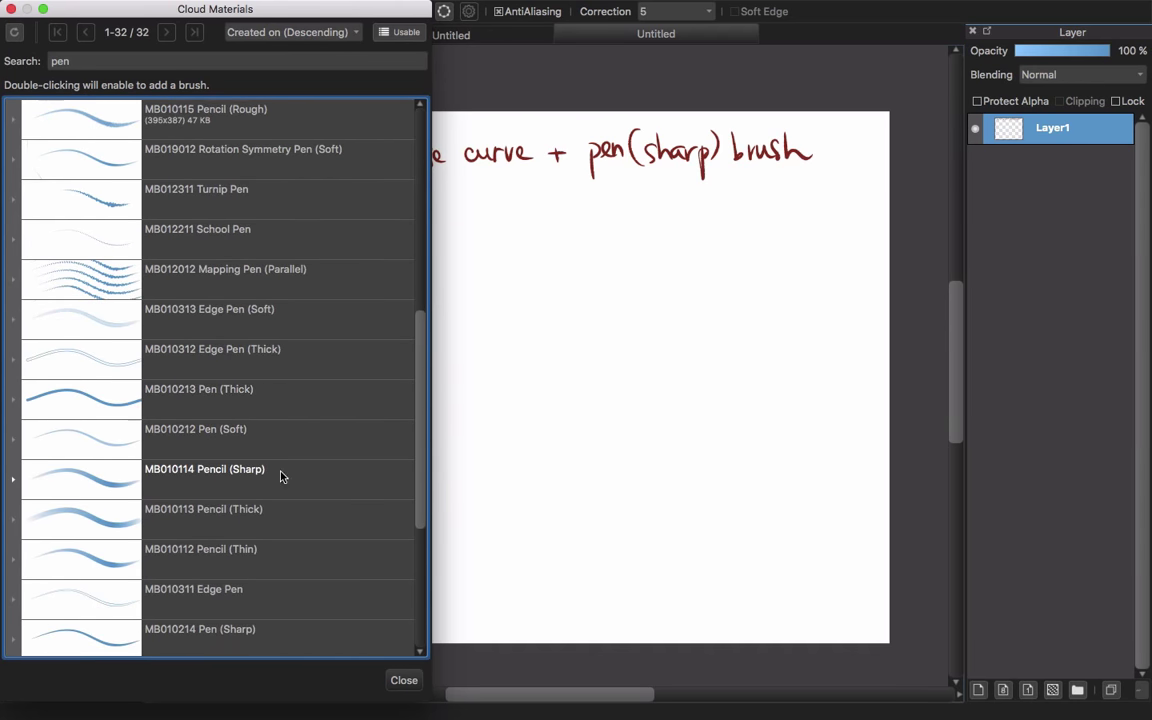
pyautogui.click(167, 484)
pyautogui.click(404, 680)
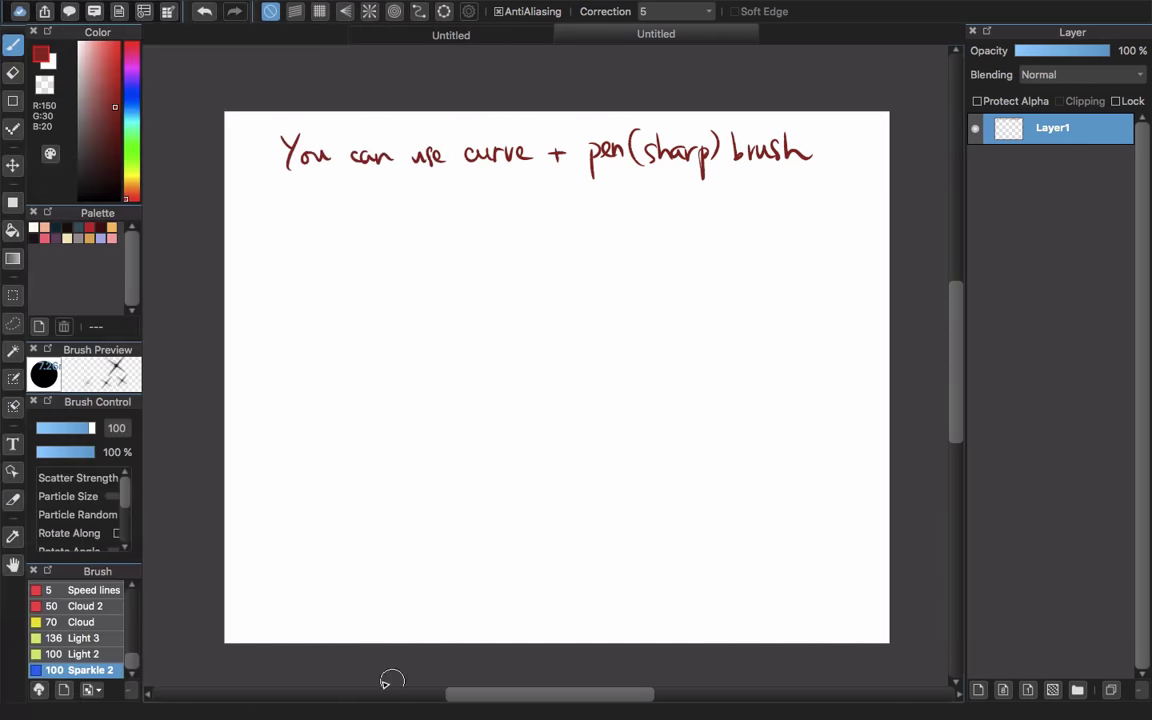
# Choose the Pen (Sharp) brush with black as the colour and enlarge it to size 44.
pyautogui.scroll(10, 128, 612)
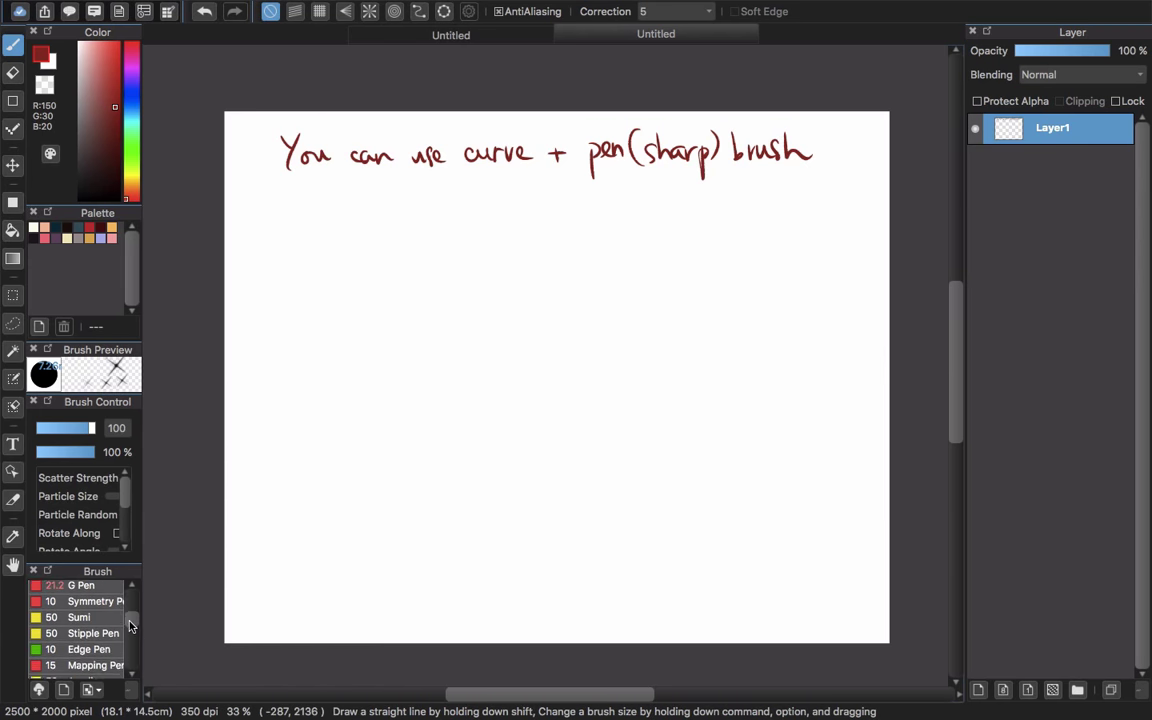
pyautogui.click(88, 657)
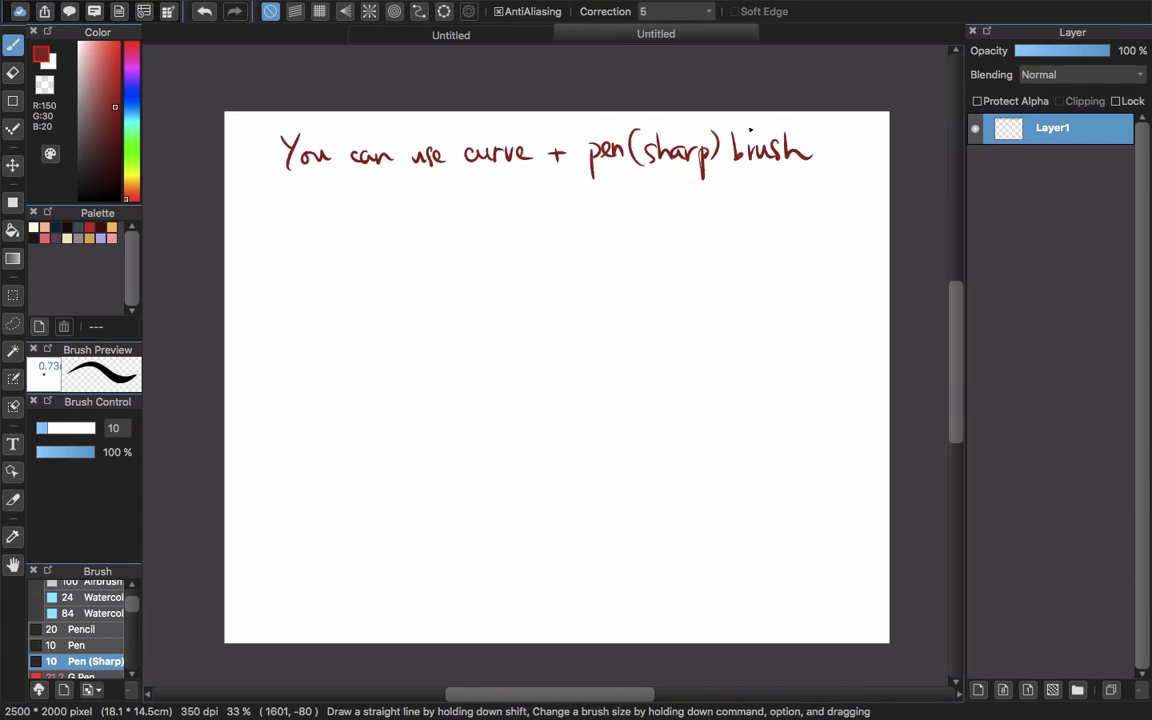
pyautogui.keyDown('alt'); pyautogui.click(672, 249); pyautogui.keyUp('alt')
pyautogui.keyDown('alt'); pyautogui.click(576, 245); pyautogui.keyUp('alt')
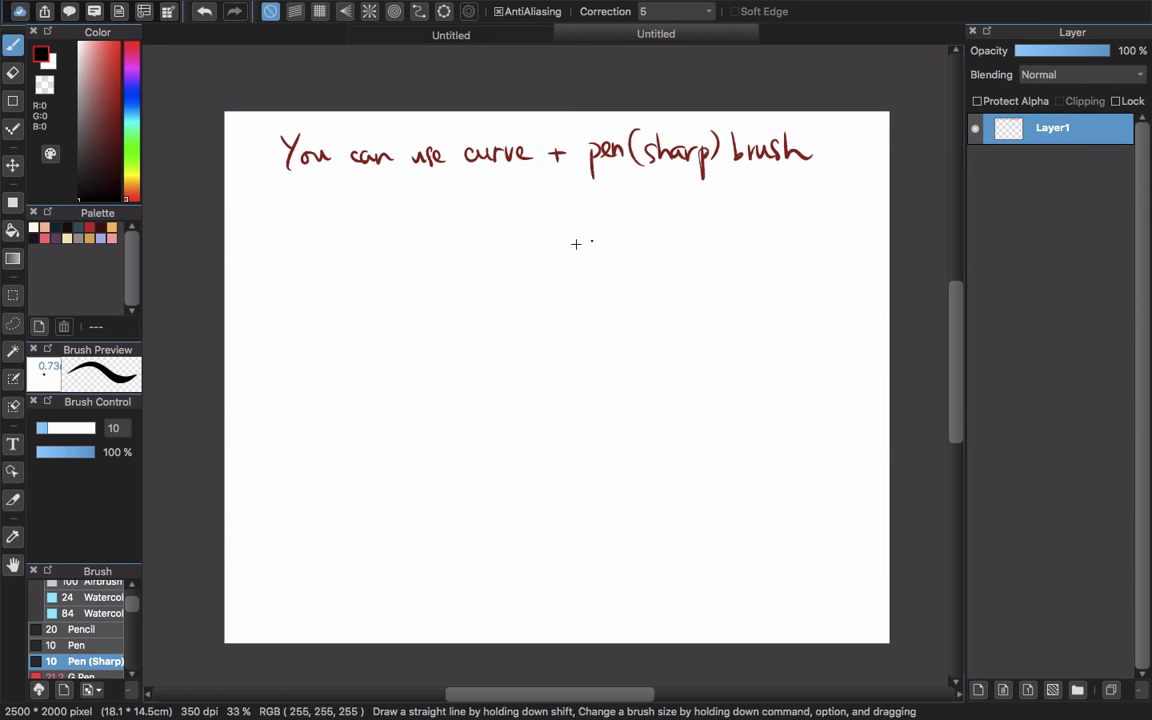
pyautogui.moveTo(574, 247); pyautogui.dragTo(623, 243)
# Handwrite "for drawing in Medibang" and "with mouse" as two black lines below the red text.
pyautogui.moveTo(383, 191); pyautogui.dragTo(372, 225)
pyautogui.moveTo(355, 212)
pyautogui.mouseDown()
pyautogui.moveTo(396, 219)
pyautogui.moveTo(412, 199)
pyautogui.moveTo(452, 216)
pyautogui.moveTo(500, 204)
pyautogui.moveTo(510, 216)
pyautogui.moveTo(538, 212)
pyautogui.moveTo(542, 234)
pyautogui.moveTo(580, 205)
pyautogui.moveTo(606, 215)
pyautogui.moveTo(577, 216)
pyautogui.moveTo(695, 210)
pyautogui.moveTo(713, 183)
pyautogui.mouseUp()
pyautogui.press('super+z')
pyautogui.press('super+z')
pyautogui.click(575, 197)
pyautogui.moveTo(716, 205)
pyautogui.mouseDown()
pyautogui.moveTo(718, 222)
pyautogui.moveTo(784, 213)
pyautogui.moveTo(785, 247)
pyautogui.mouseUp()
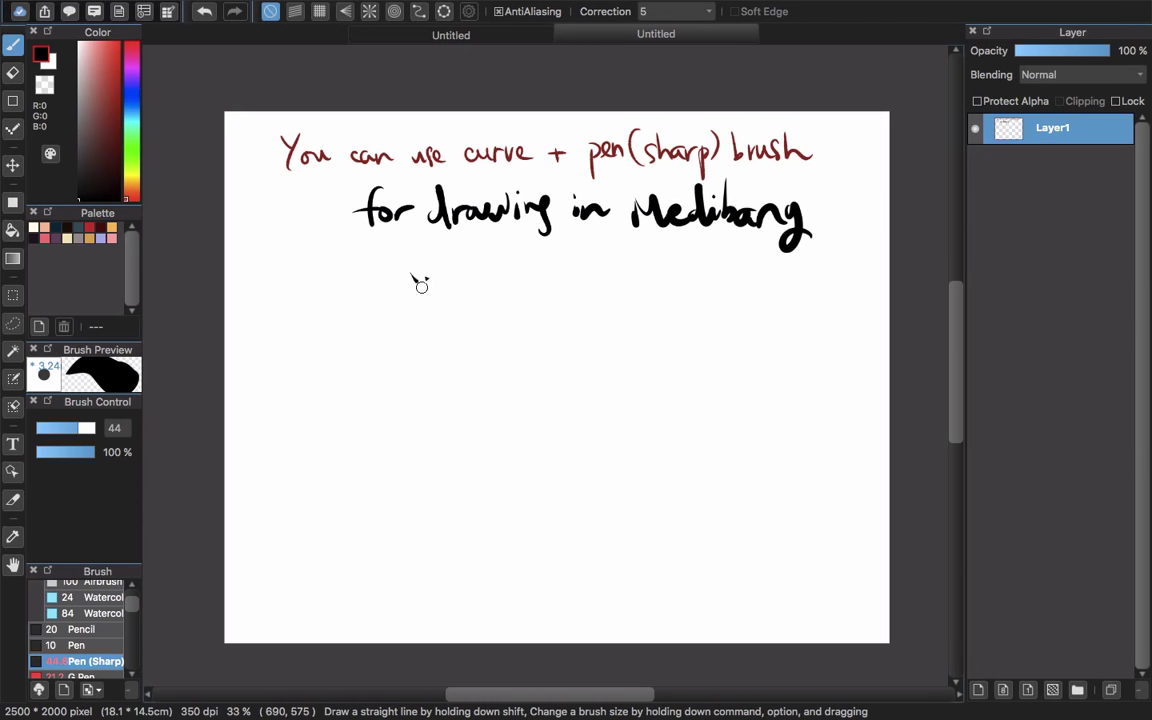
pyautogui.moveTo(422, 287); pyautogui.dragTo(447, 270)
pyautogui.moveTo(457, 268)
pyautogui.mouseDown()
pyautogui.moveTo(460, 284)
pyautogui.moveTo(511, 282)
pyautogui.mouseUp()
pyautogui.moveTo(545, 265)
pyautogui.mouseDown()
pyautogui.moveTo(630, 266)
pyautogui.moveTo(638, 282)
pyautogui.moveTo(676, 262)
pyautogui.mouseUp()
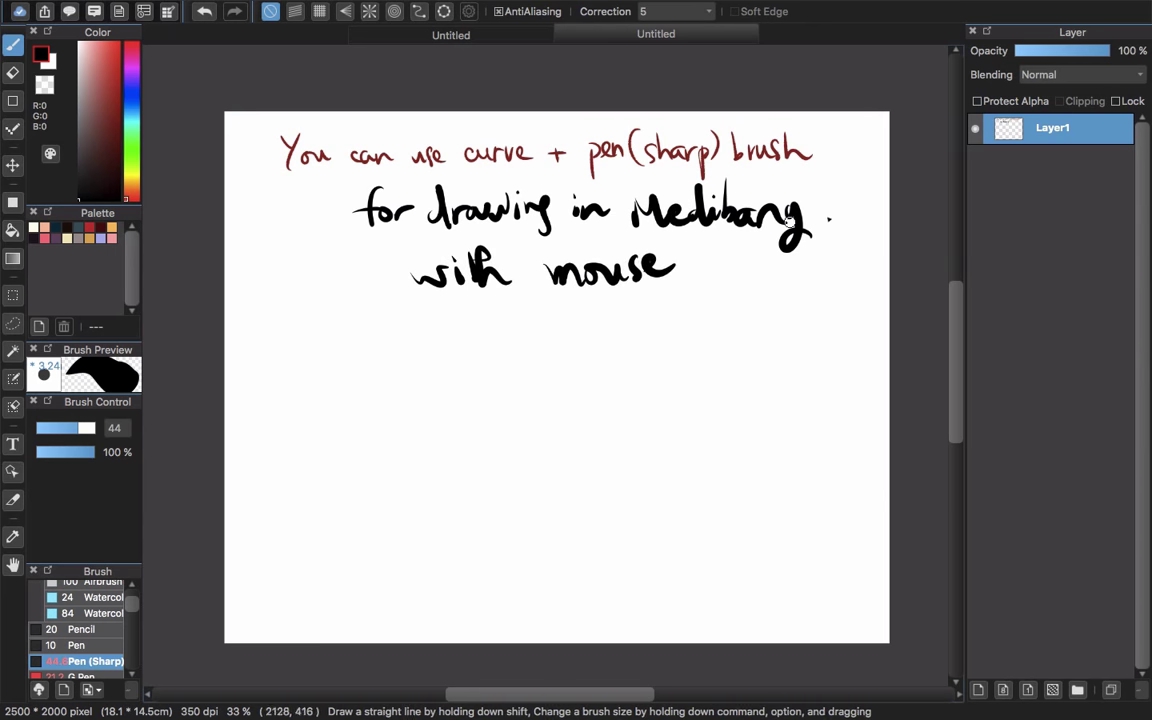
# Add a new layer above the text and choose the size 30 Lead Pencil brush.
pyautogui.scroll(-2, 700, 340)
pyautogui.click(978, 690)
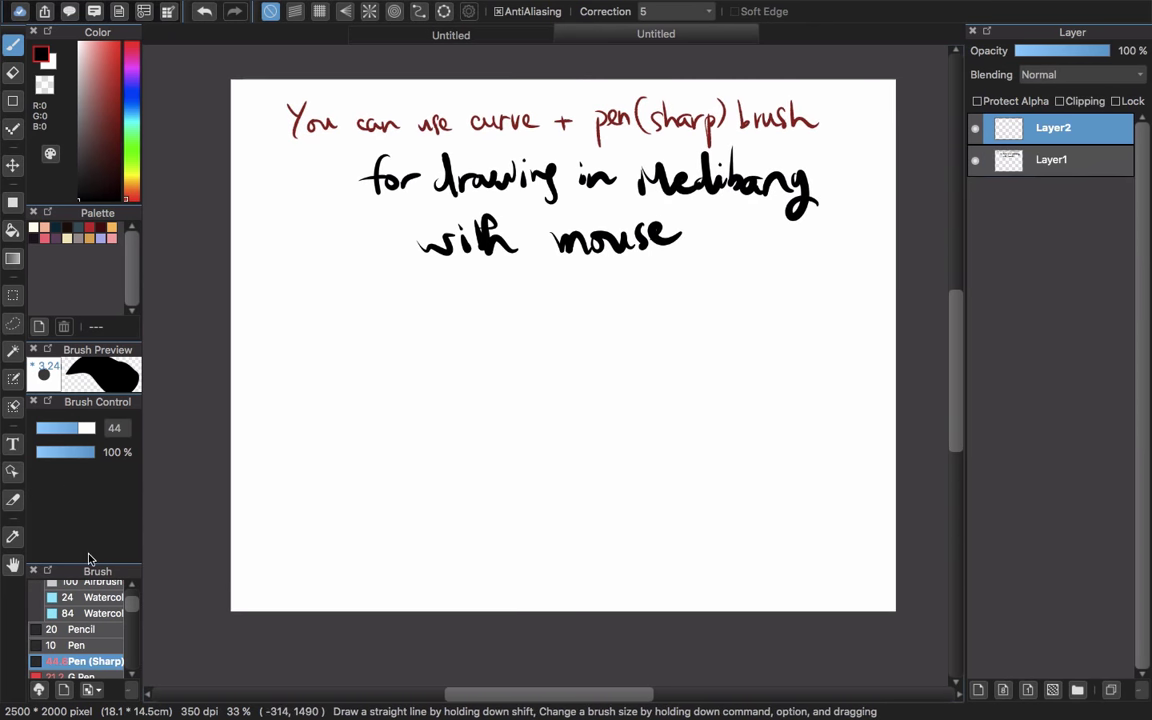
pyautogui.scroll(2, 105, 627)
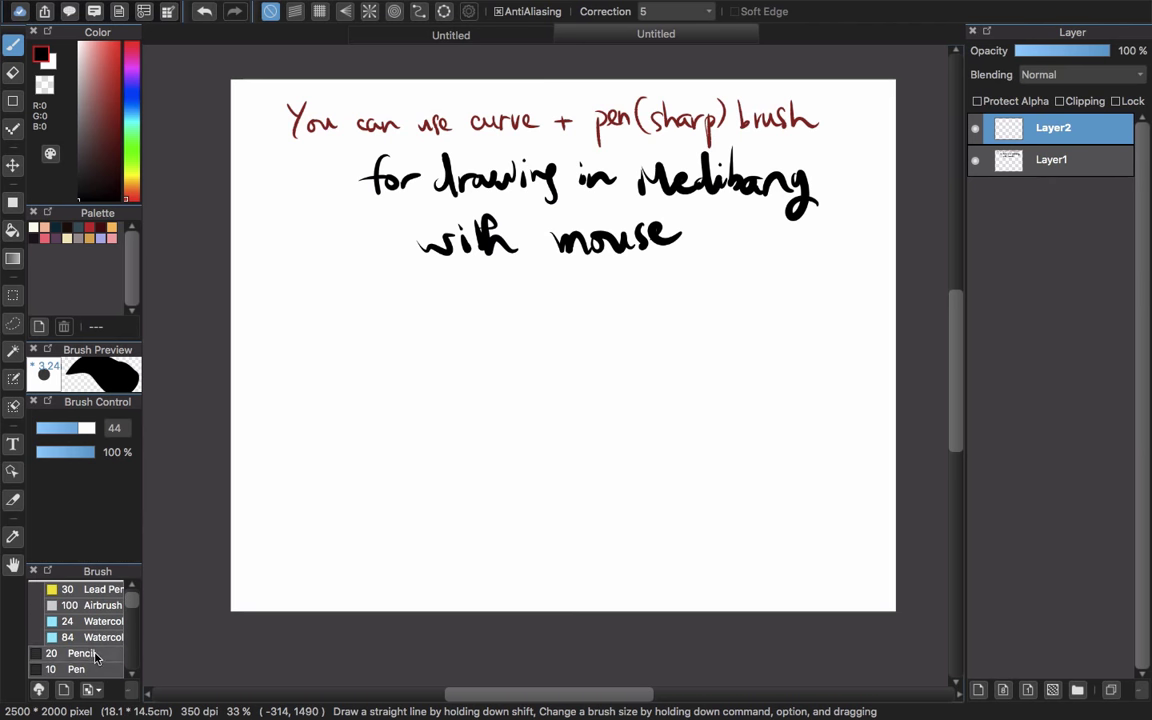
pyautogui.click(82, 653)
pyautogui.click(100, 590)
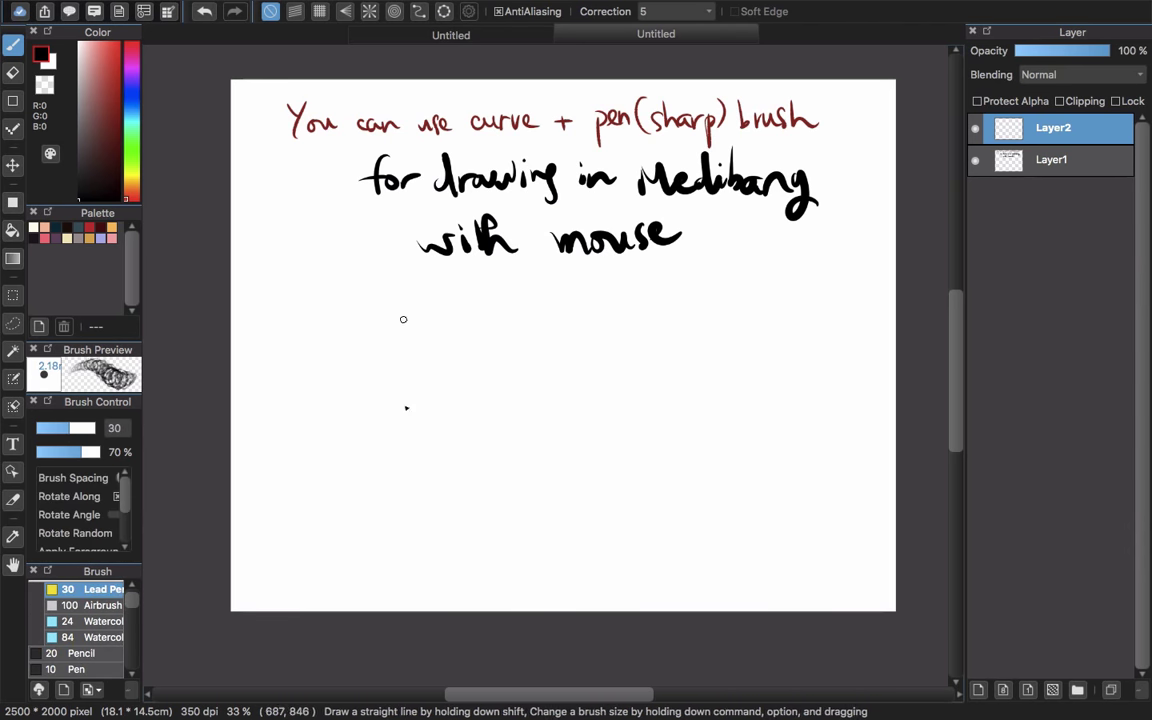
# Sketch a head outline with two eyes, a nose and a smiling mouth below the text.
pyautogui.moveTo(481, 428)
pyautogui.mouseDown()
pyautogui.moveTo(465, 435)
pyautogui.moveTo(470, 452)
pyautogui.moveTo(509, 483)
pyautogui.moveTo(573, 466)
pyautogui.mouseUp()
pyautogui.moveTo(484, 375)
pyautogui.mouseDown()
pyautogui.moveTo(540, 340)
pyautogui.moveTo(576, 442)
pyautogui.moveTo(546, 480)
pyautogui.mouseUp()
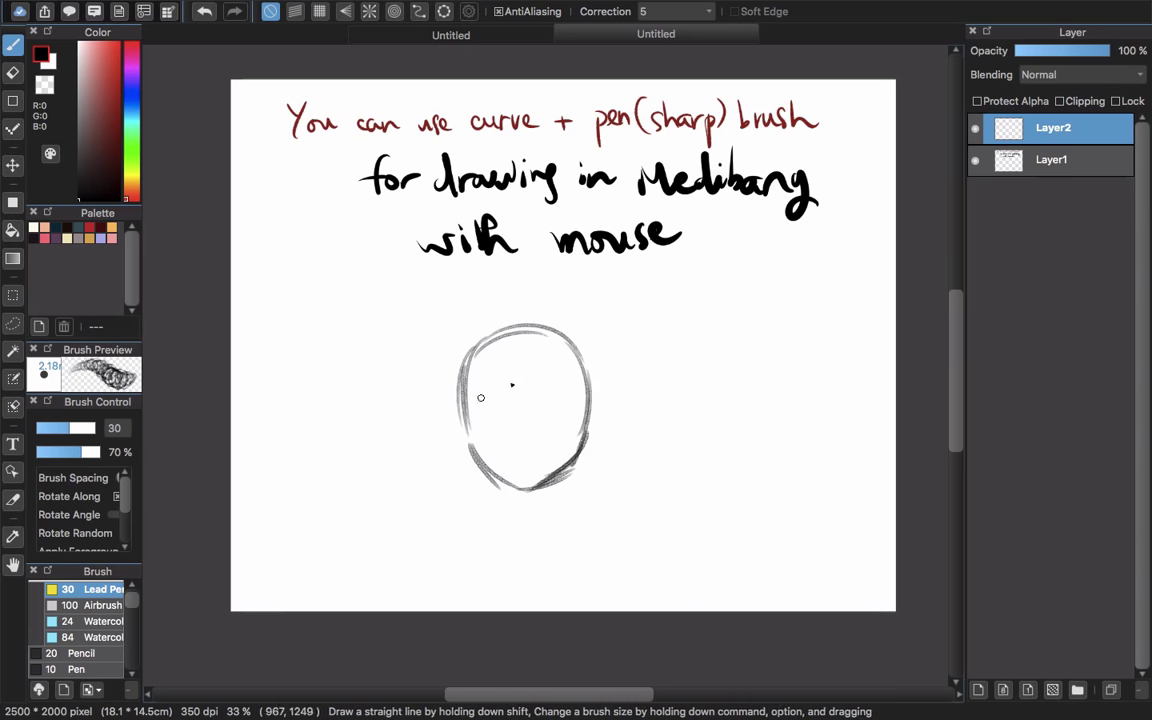
pyautogui.moveTo(481, 420); pyautogui.dragTo(484, 402)
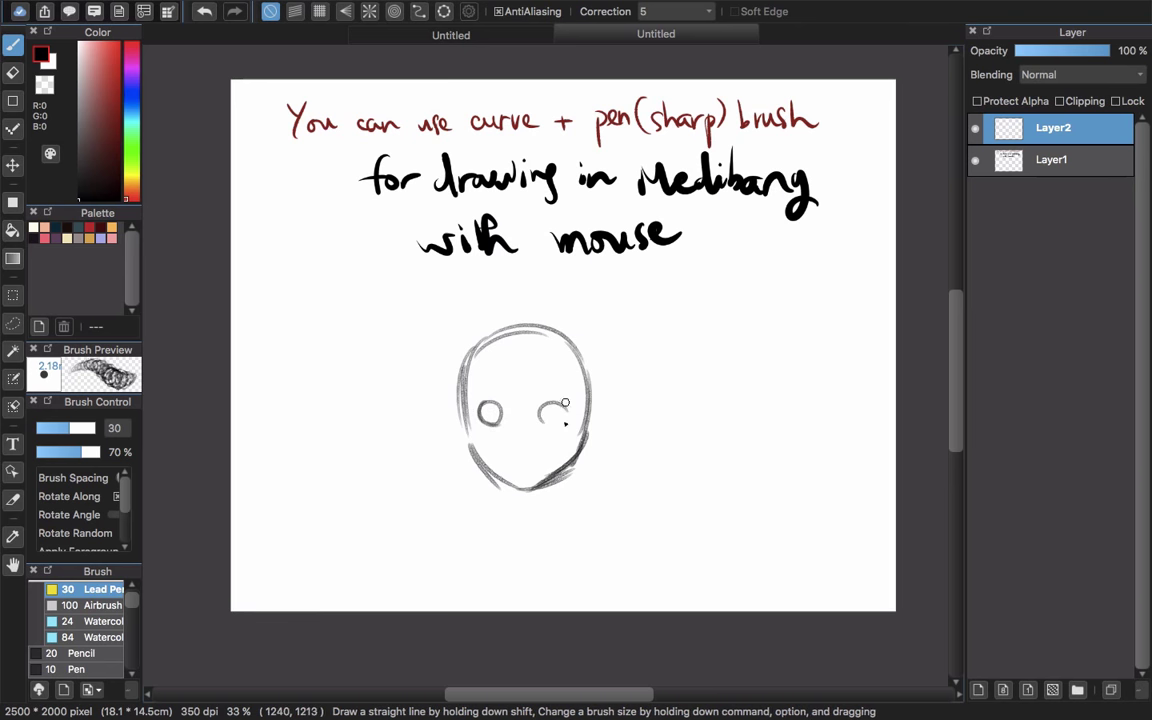
pyautogui.moveTo(493, 401)
pyautogui.mouseDown()
pyautogui.moveTo(476, 421)
pyautogui.moveTo(573, 408)
pyautogui.moveTo(570, 420)
pyautogui.moveTo(538, 412)
pyautogui.mouseUp()
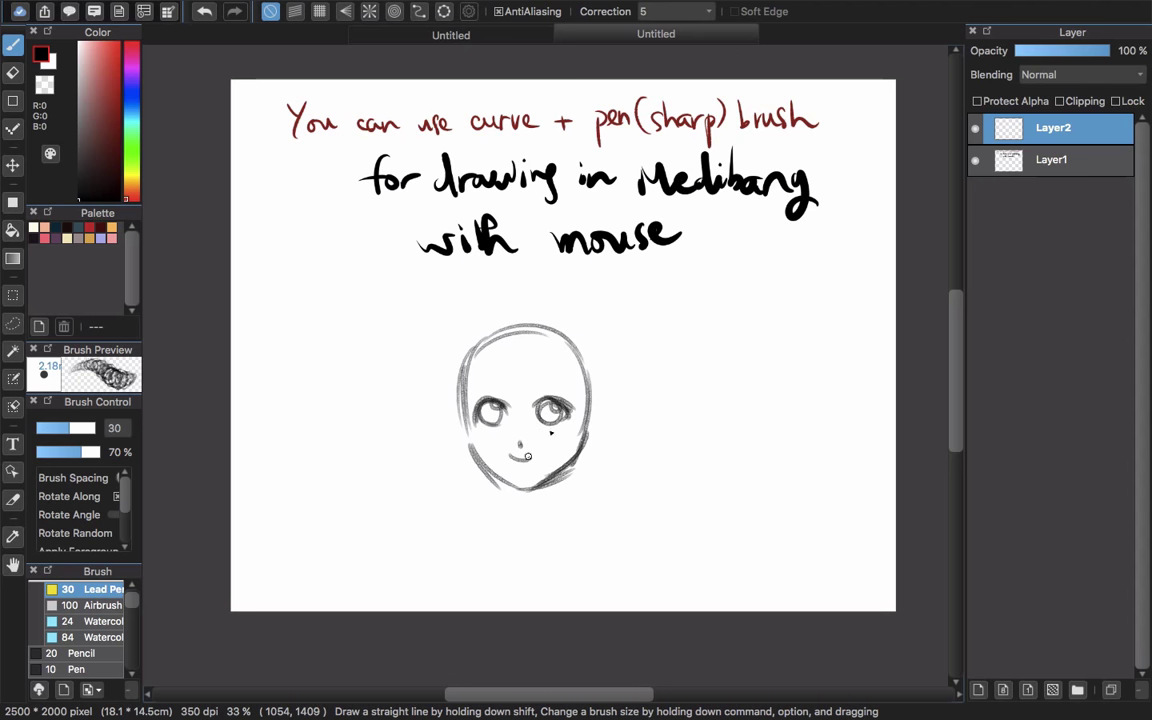
# Sketch the eyebrows, the bangs and shoulder-length hair around the face.
pyautogui.moveTo(531, 372); pyautogui.dragTo(574, 376)
pyautogui.moveTo(451, 415); pyautogui.dragTo(452, 426)
pyautogui.moveTo(503, 334)
pyautogui.mouseDown()
pyautogui.moveTo(465, 463)
pyautogui.moveTo(517, 405)
pyautogui.moveTo(545, 401)
pyautogui.mouseUp()
pyautogui.moveTo(547, 343); pyautogui.dragTo(588, 409)
pyautogui.moveTo(565, 349); pyautogui.dragTo(575, 492)
pyautogui.moveTo(560, 320); pyautogui.dragTo(577, 489)
pyautogui.moveTo(467, 340); pyautogui.dragTo(476, 473)
pyautogui.moveTo(450, 402); pyautogui.dragTo(461, 472)
pyautogui.moveTo(455, 446)
pyautogui.mouseDown()
pyautogui.moveTo(447, 487)
pyautogui.moveTo(474, 503)
pyautogui.mouseUp()
pyautogui.moveTo(466, 463); pyautogui.dragTo(487, 506)
pyautogui.moveTo(579, 447); pyautogui.dragTo(570, 505)
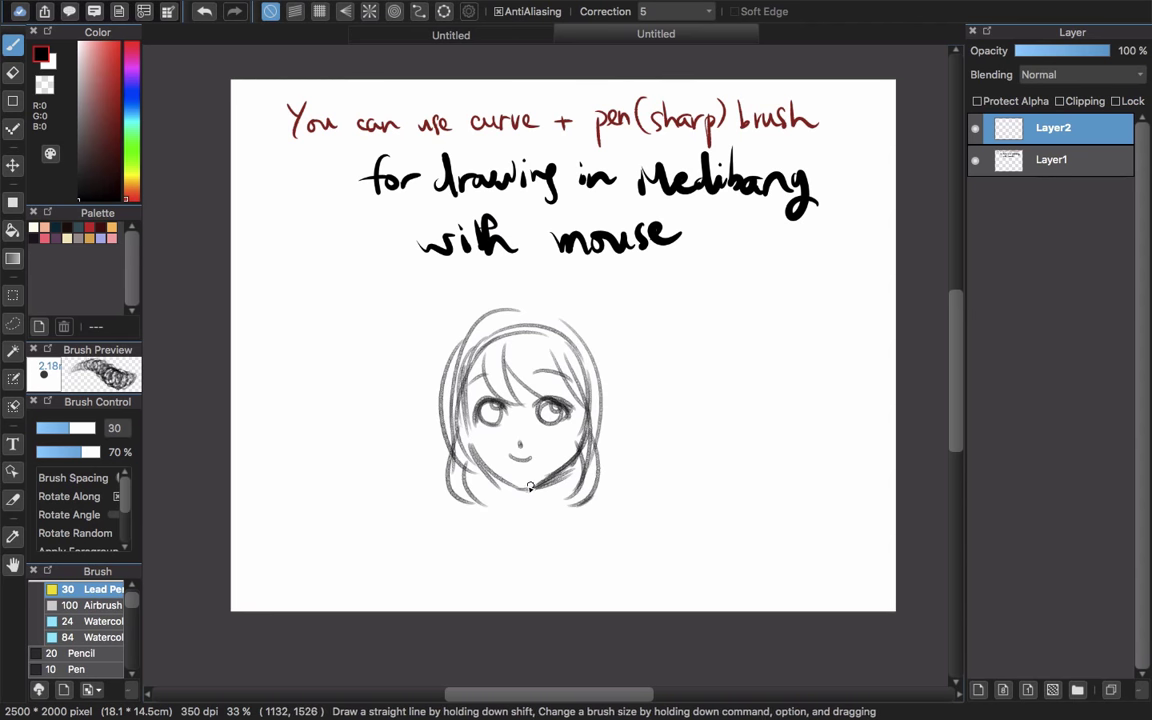
# Lower the face sketch layer's opacity to 38% and add one empty layer above it.
pyautogui.scroll(3, 528, 484)
pyautogui.moveTo(485, 191)
pyautogui.mouseDown()
pyautogui.moveTo(519, 319)
pyautogui.moveTo(540, 296)
pyautogui.mouseUp()
pyautogui.click(1052, 52)
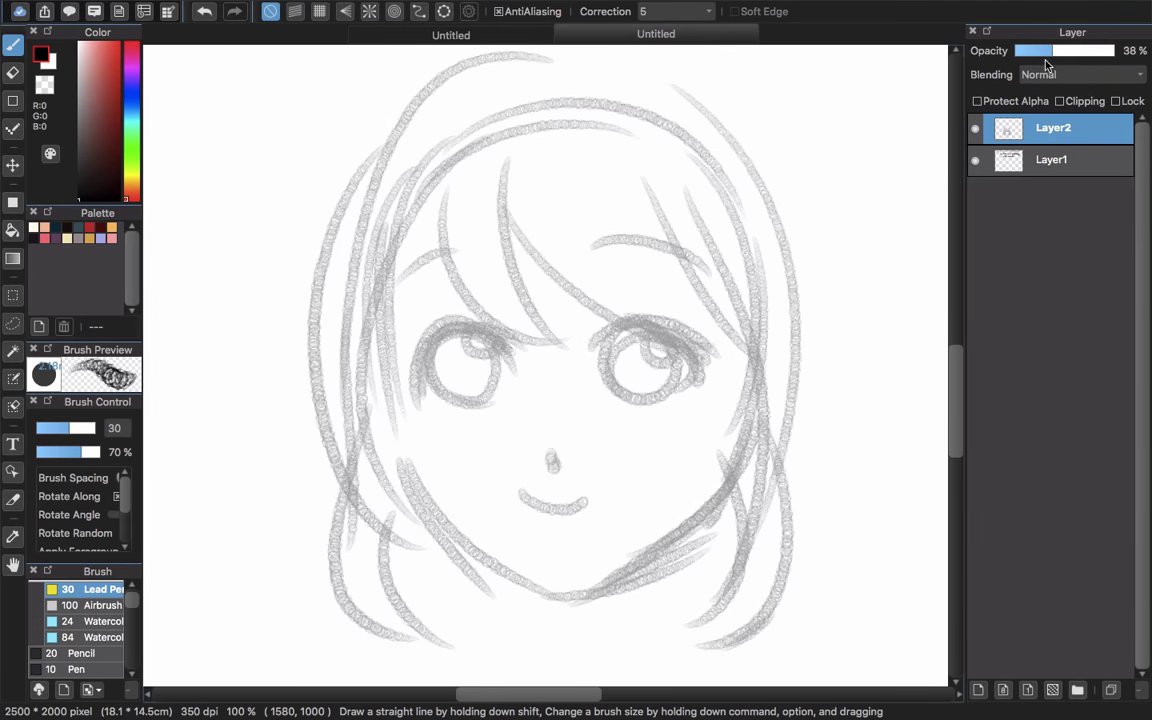
pyautogui.click(978, 690)
pyautogui.click(978, 690)
pyautogui.press('super+z')
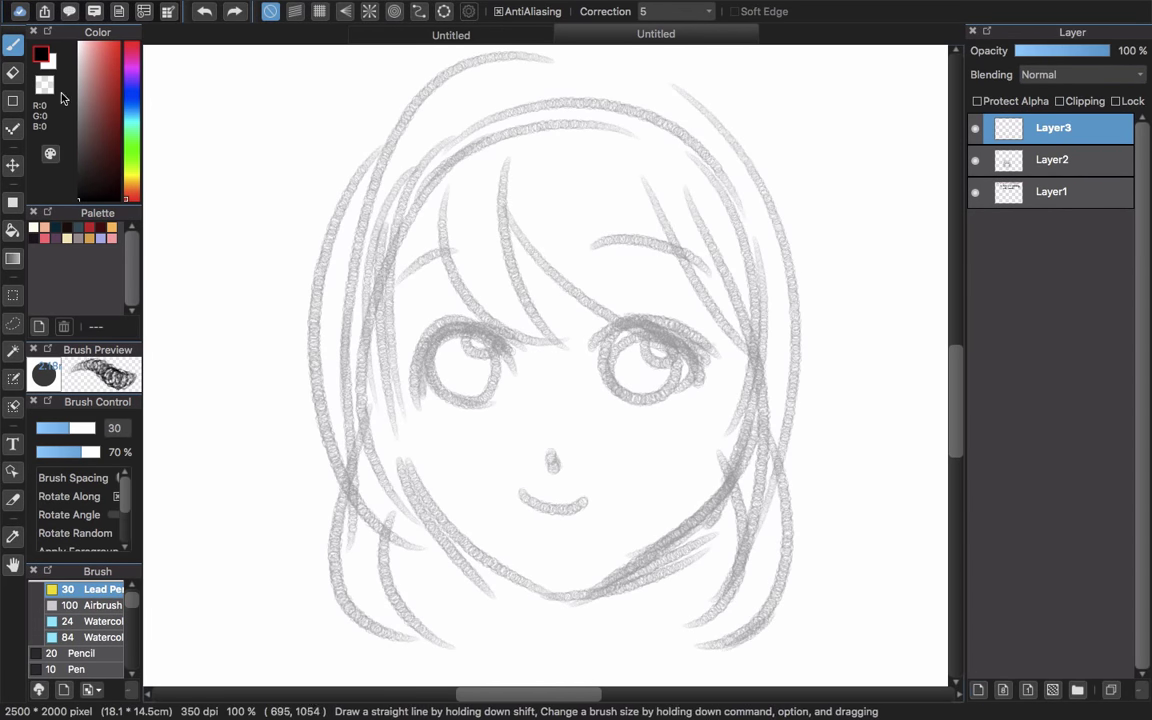
# Turn on curve snap and lay a snap curve along the three sketched bang strands, ending at the right side of the face.
pyautogui.click(419, 13)
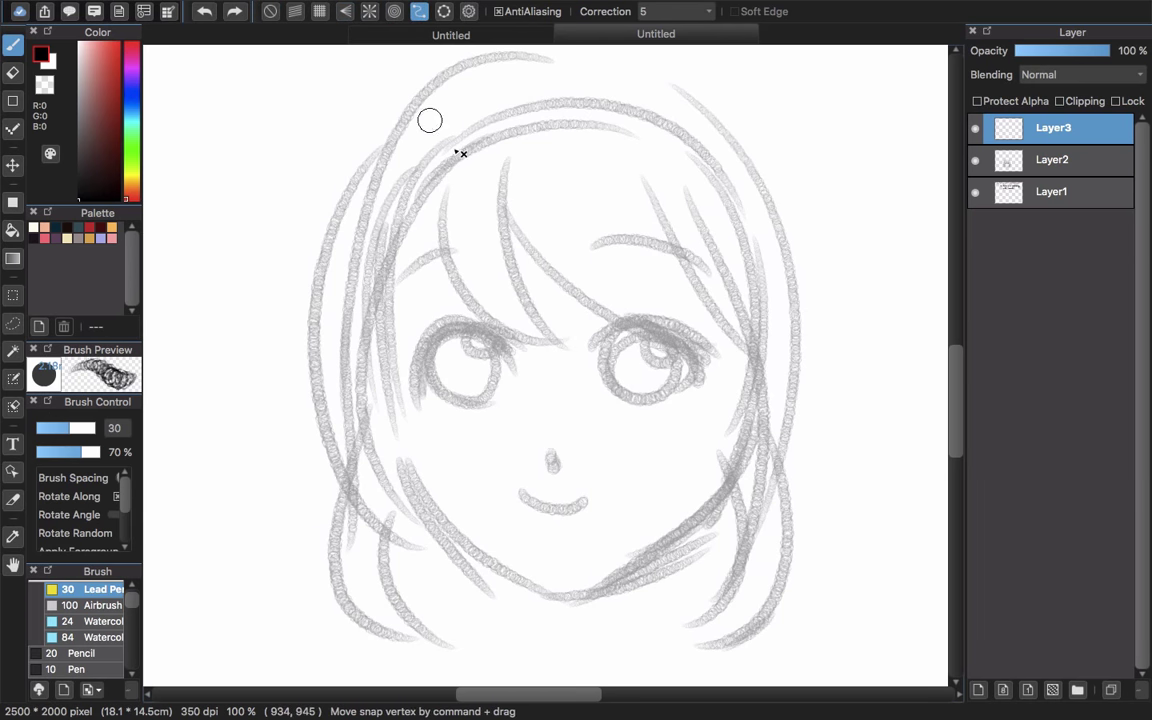
pyautogui.click(445, 13)
pyautogui.click(452, 182)
pyautogui.click(447, 257)
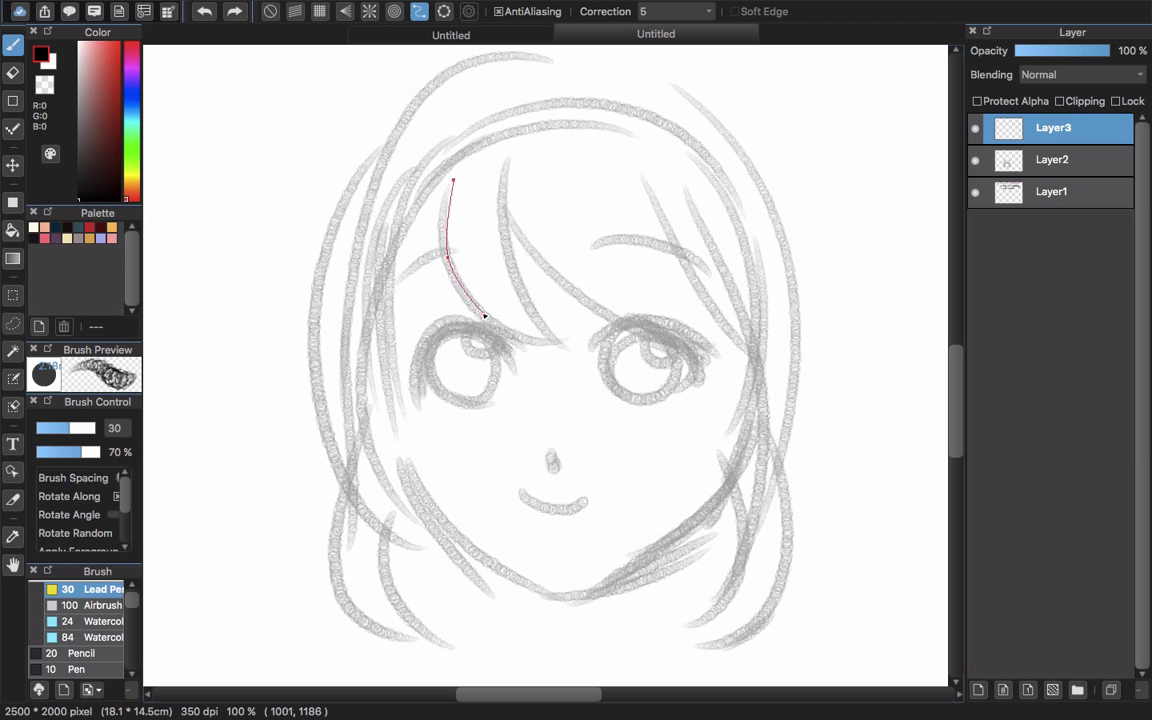
pyautogui.click(559, 343)
pyautogui.click(511, 259)
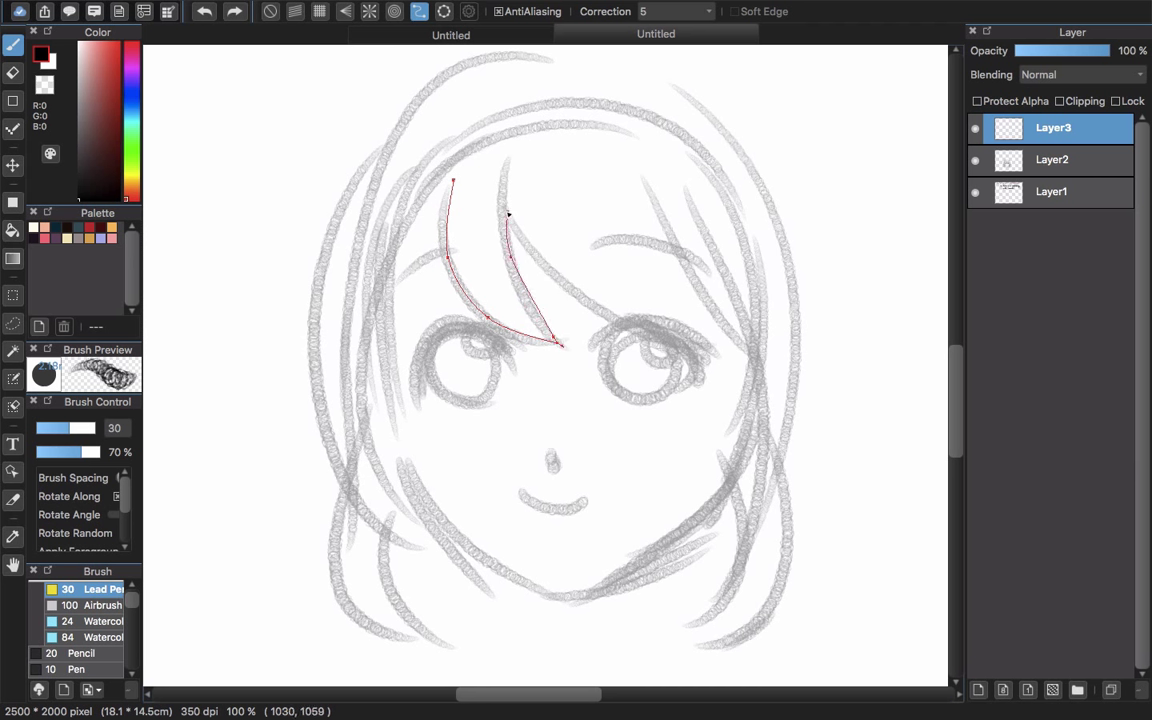
pyautogui.click(508, 212)
pyautogui.click(600, 314)
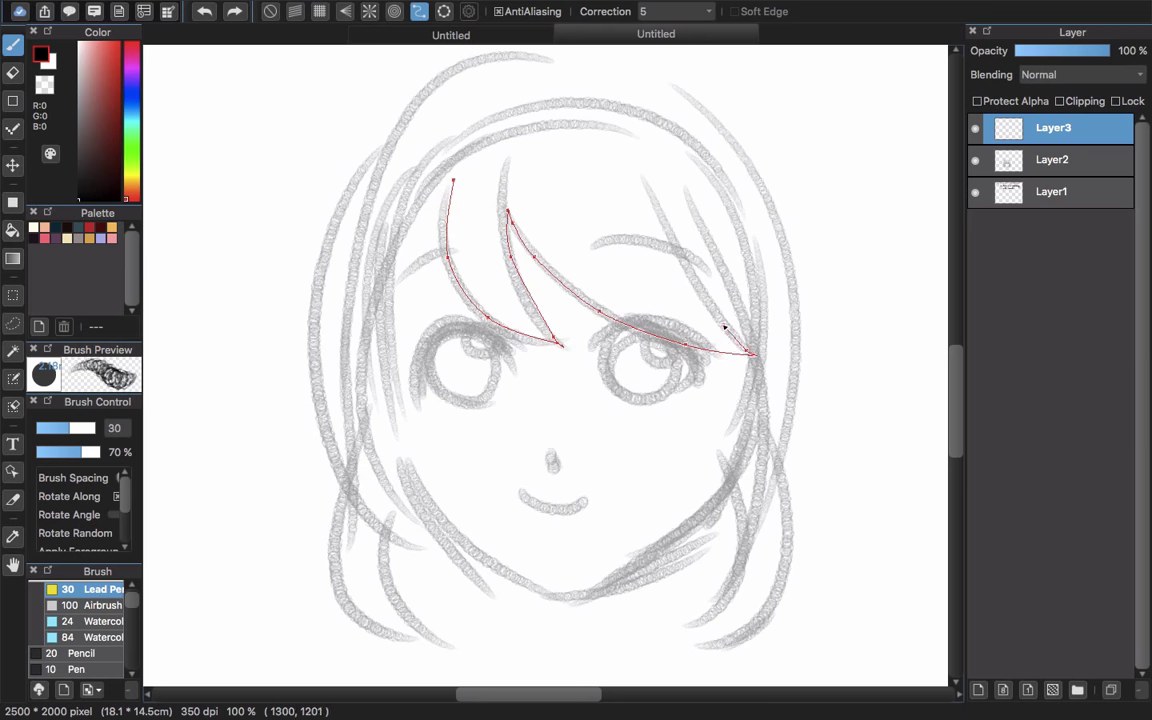
pyautogui.doubleClick(724, 327)
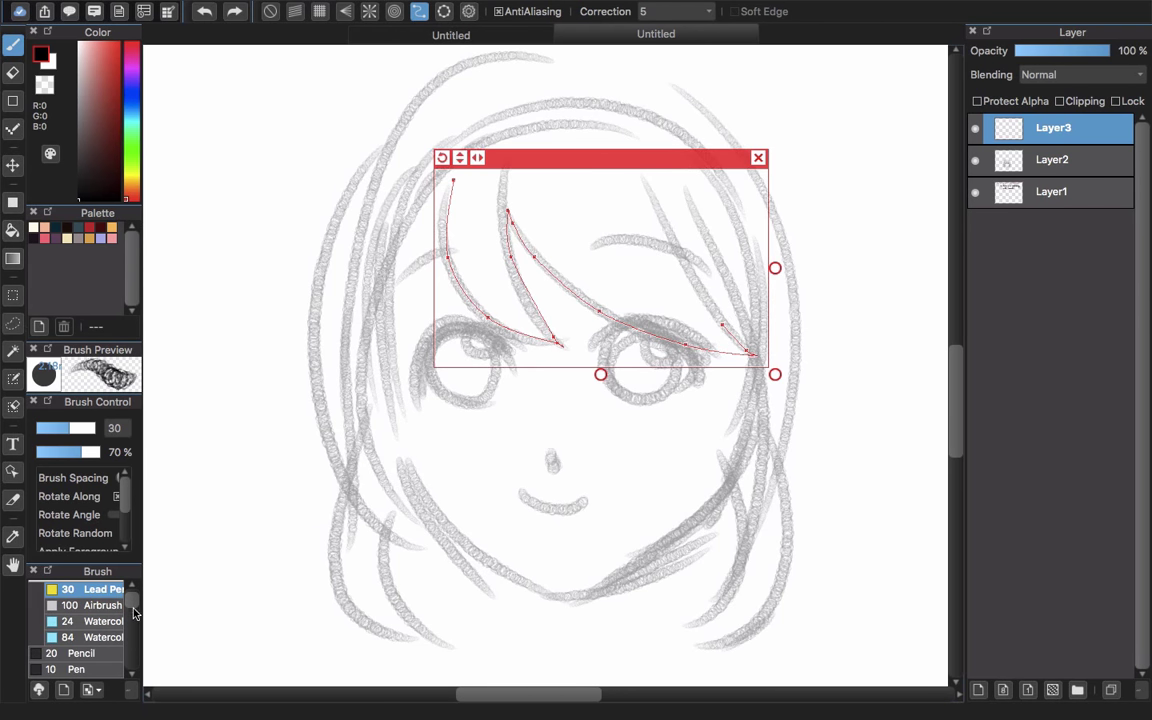
# Switch to the Pen (Sharp) brush.
pyautogui.moveTo(134, 613); pyautogui.dragTo(134, 627)
pyautogui.scroll(3, 130, 623)
pyautogui.click(95, 627)
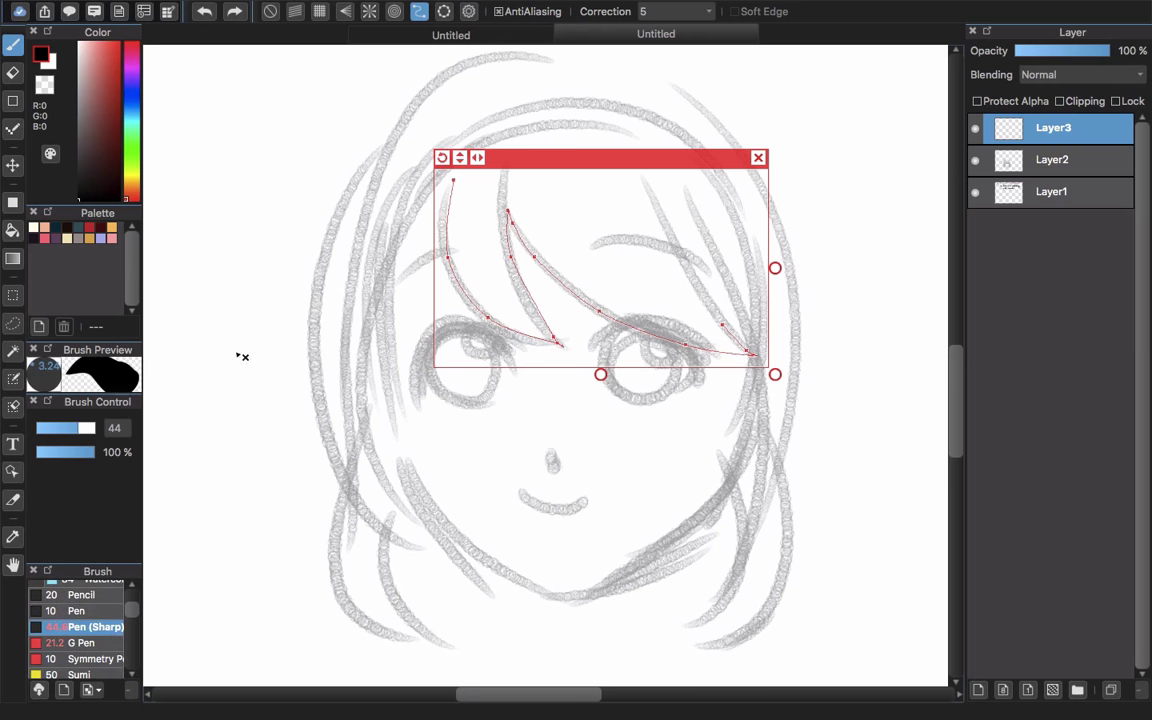
pyautogui.moveTo(455, 183)
pyautogui.mouseDown()
pyautogui.moveTo(496, 323)
pyautogui.moveTo(562, 346)
pyautogui.mouseUp()
pyautogui.moveTo(508, 213); pyautogui.dragTo(561, 360)
pyautogui.press('super+z')
pyautogui.press('super+z')
# Set the brush size to 13.2 and ink the bangs along the snap curve.
pyautogui.moveTo(58, 424); pyautogui.dragTo(44, 427)
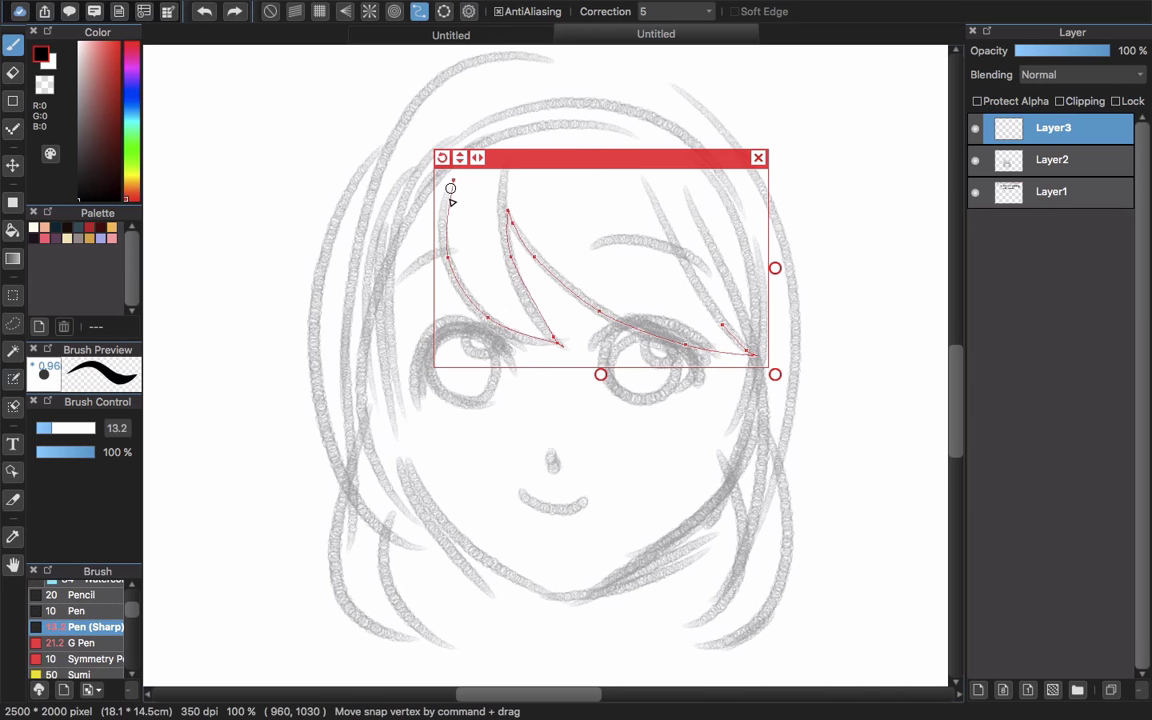
pyautogui.moveTo(448, 185)
pyautogui.mouseDown()
pyautogui.moveTo(476, 314)
pyautogui.moveTo(553, 342)
pyautogui.mouseUp()
pyautogui.moveTo(508, 213); pyautogui.dragTo(567, 353)
pyautogui.moveTo(509, 208); pyautogui.dragTo(567, 352)
pyautogui.moveTo(509, 211); pyautogui.dragTo(757, 355)
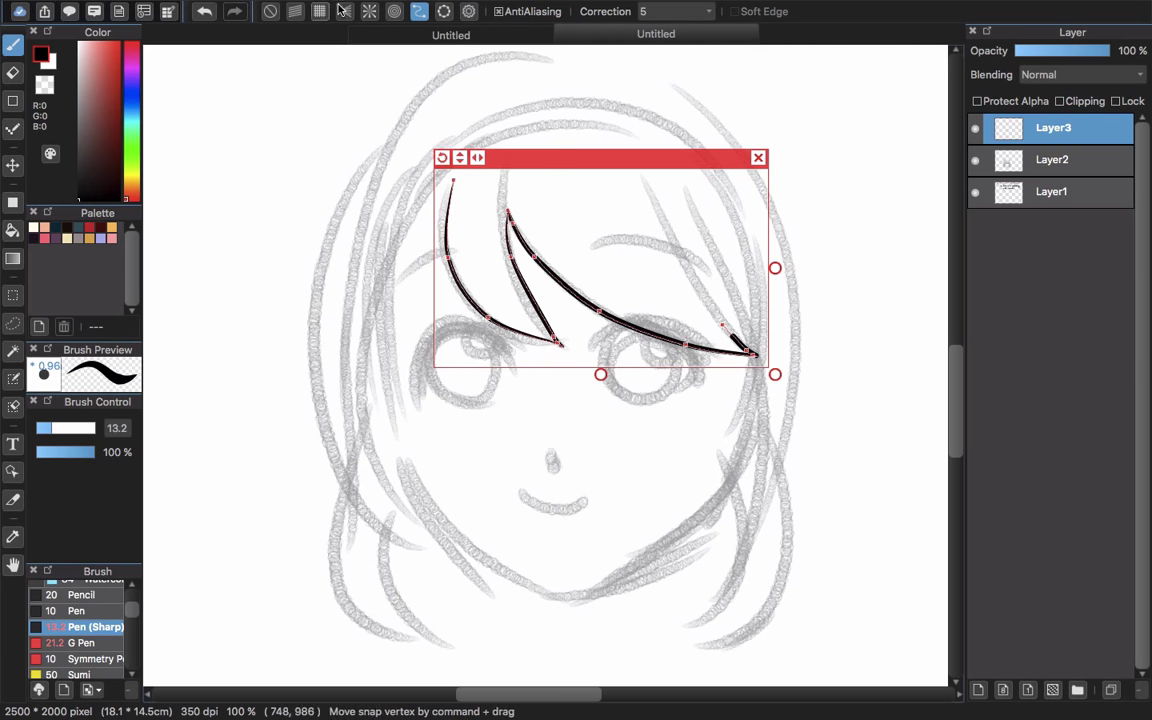
# Reset the curve snap and lay a curve from the left bang's upper end down the inner edge of the left side hair.
pyautogui.click(468, 13)
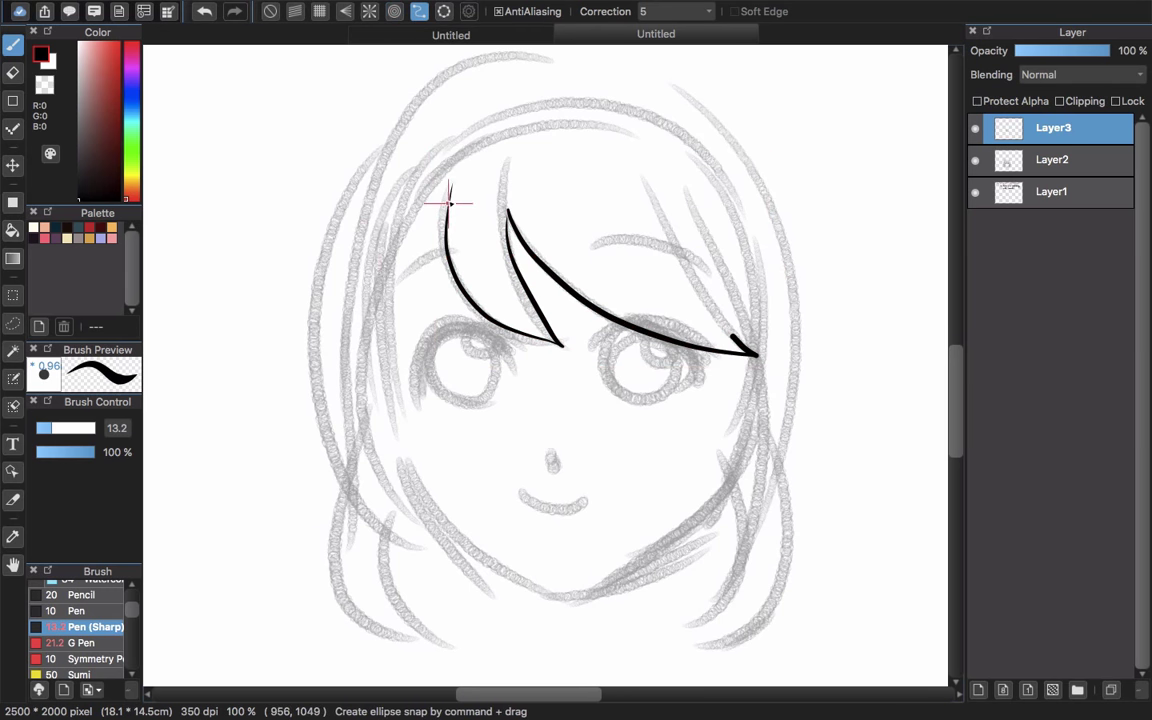
pyautogui.click(449, 203)
pyautogui.click(394, 303)
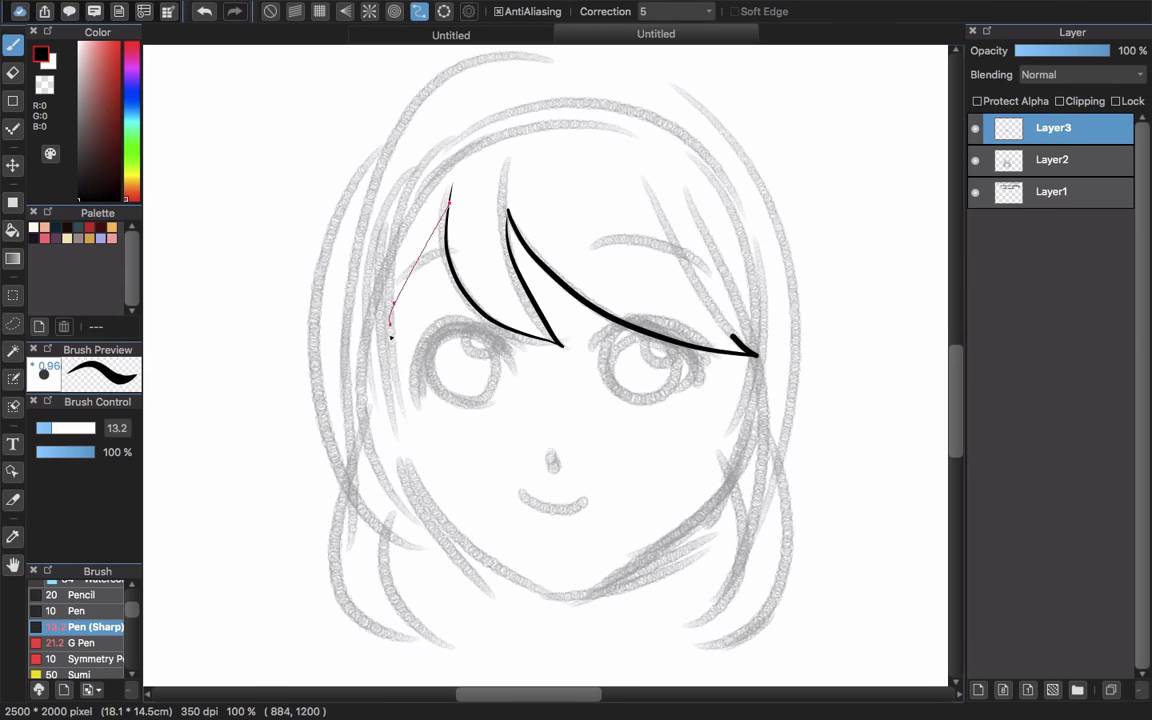
pyautogui.click(371, 406)
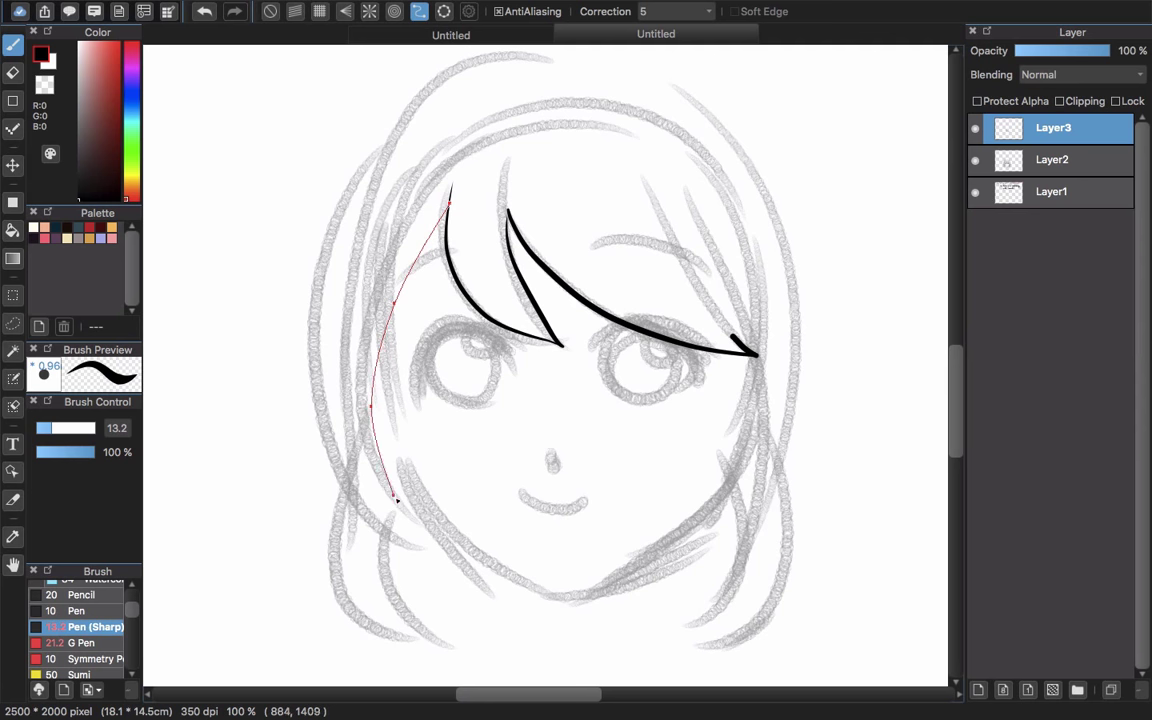
pyautogui.click(408, 508)
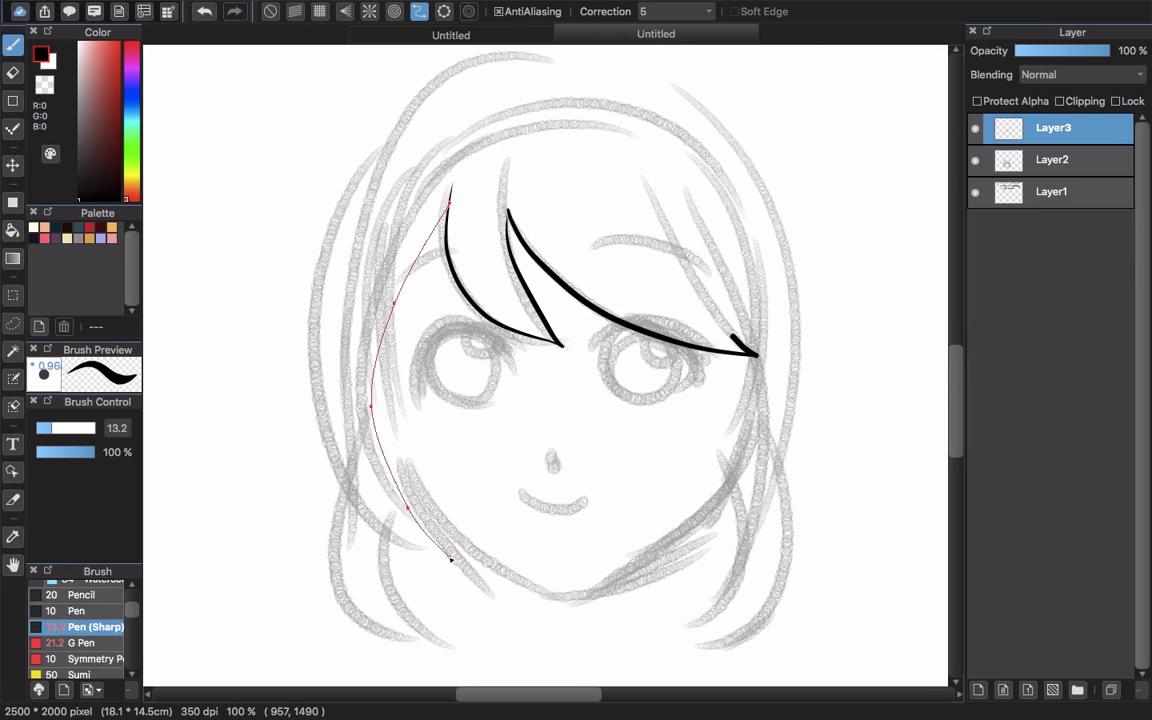
pyautogui.click(449, 559)
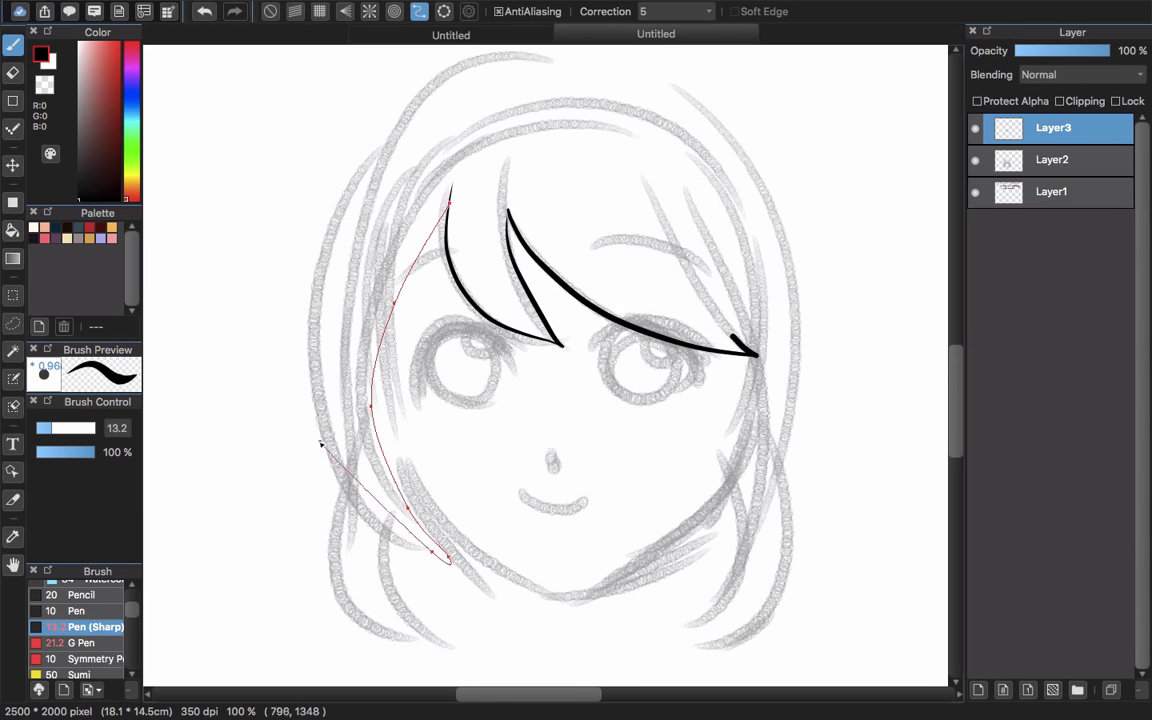
# Continue the curve up the hair's outer left edge, over the head and down the right side, and finish it.
pyautogui.click(402, 542)
pyautogui.click(339, 471)
pyautogui.click(316, 330)
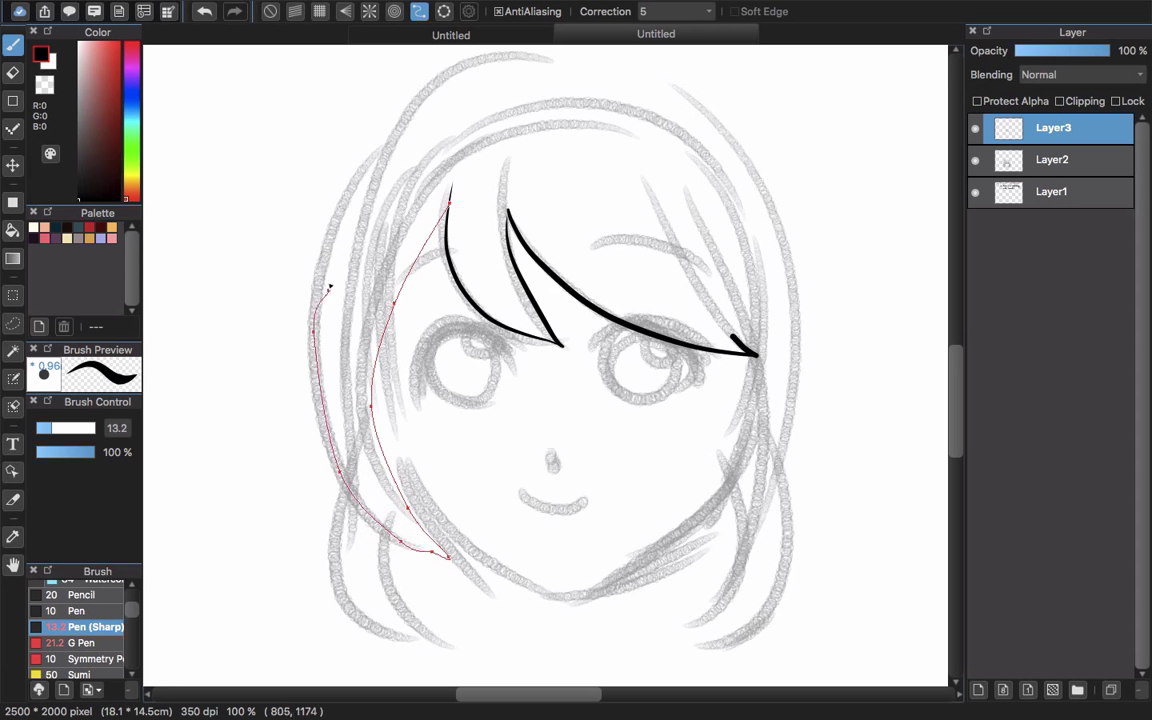
pyautogui.click(343, 198)
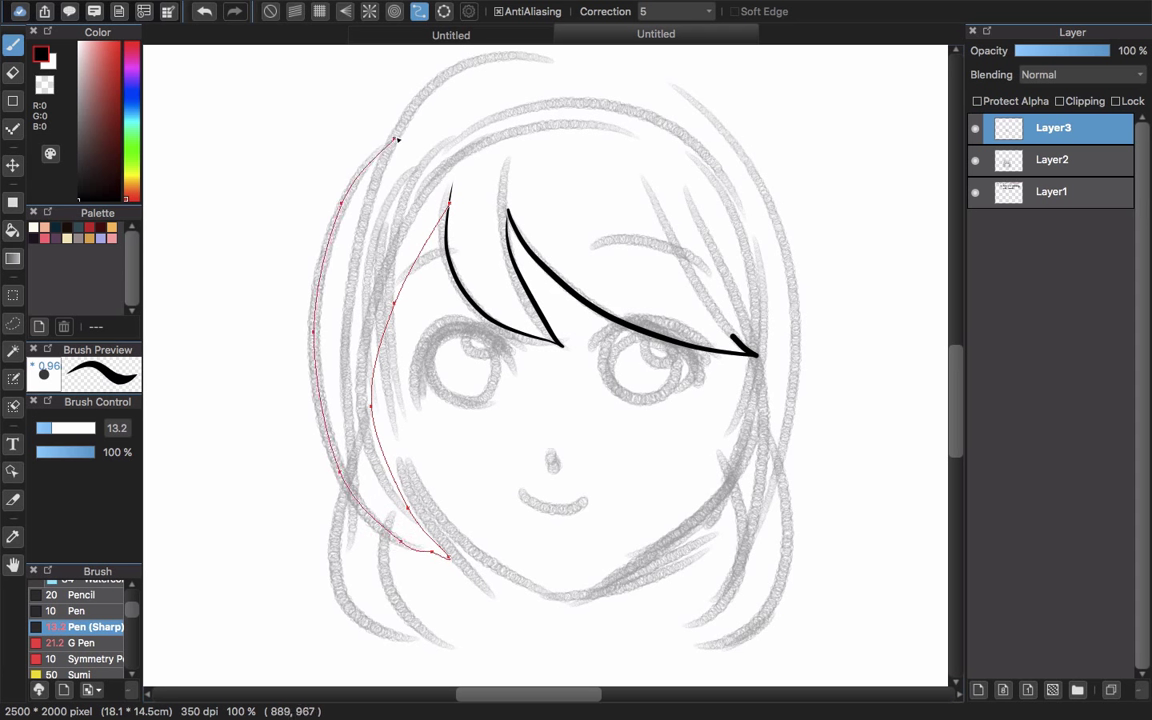
pyautogui.click(458, 74)
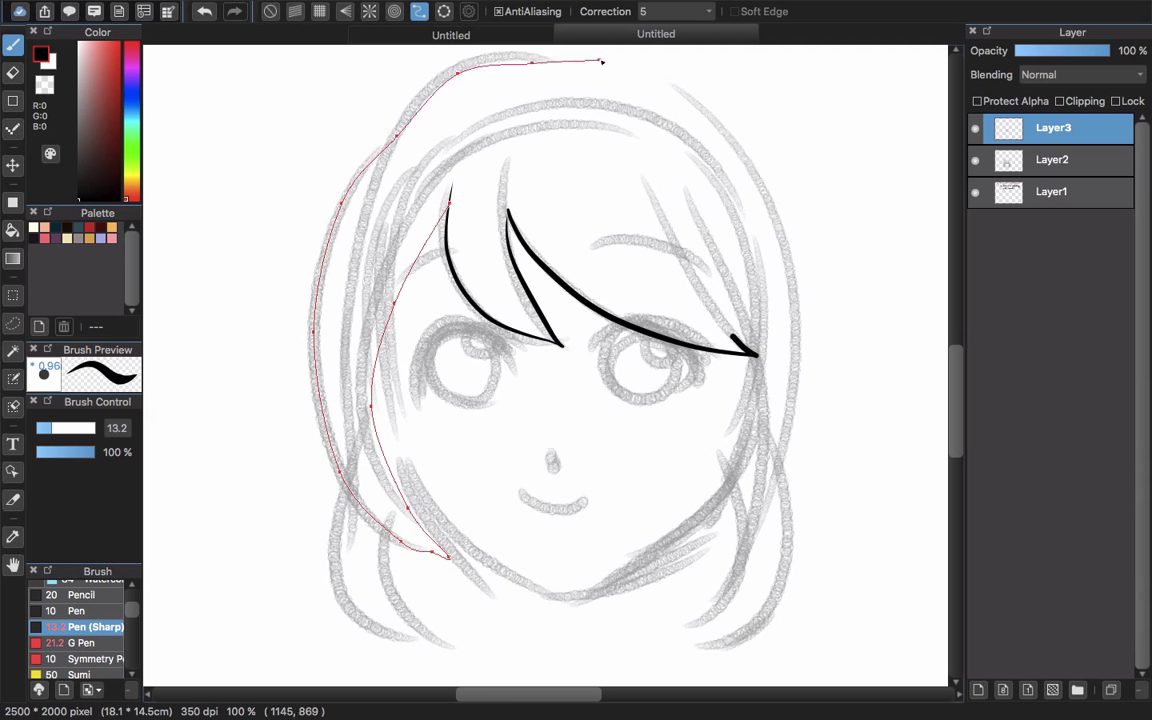
pyautogui.click(601, 60)
pyautogui.click(694, 90)
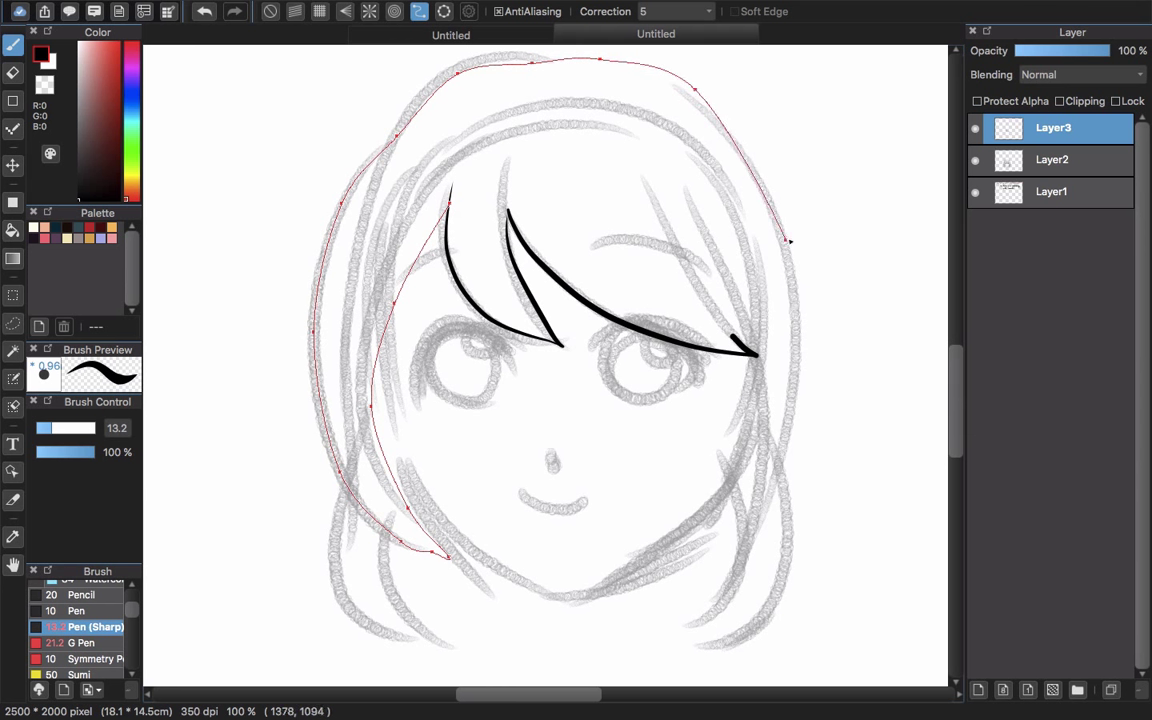
pyautogui.click(788, 237)
pyautogui.click(791, 429)
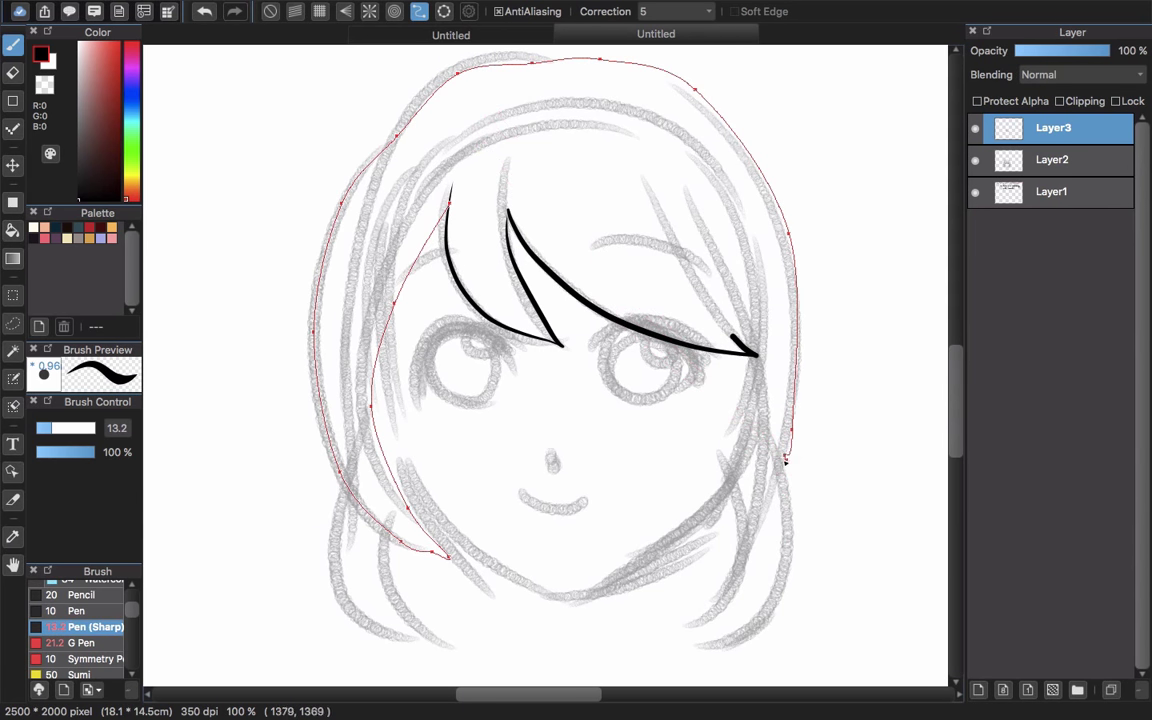
pyautogui.doubleClick(785, 463)
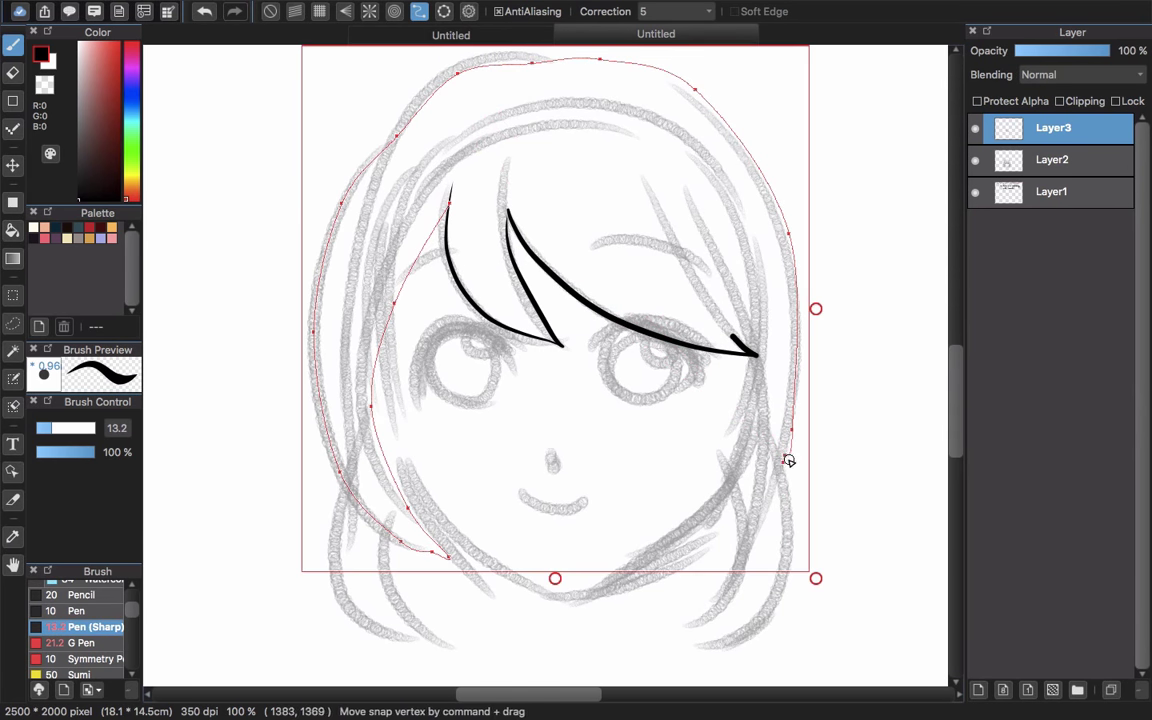
# Adjust the curve's points at the lower right end and across the top of the head to match the sketch.
pyautogui.moveTo(796, 432); pyautogui.dragTo(792, 400)
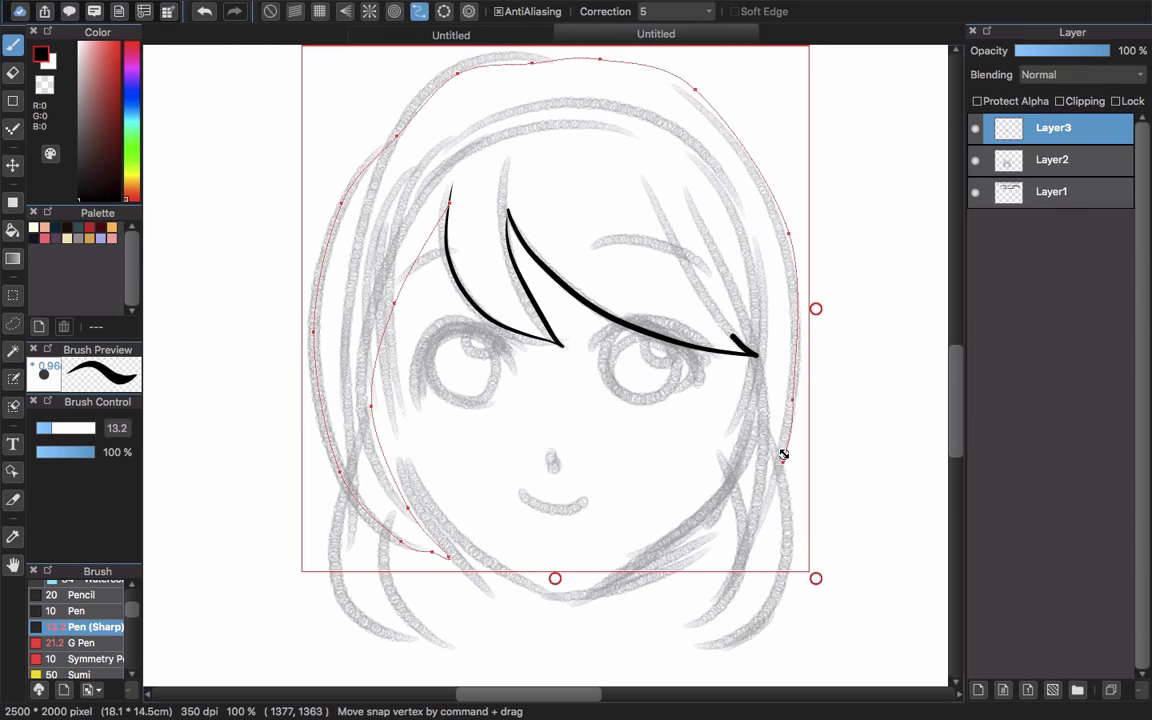
pyautogui.moveTo(785, 455); pyautogui.dragTo(781, 455)
pyautogui.moveTo(457, 73); pyautogui.dragTo(445, 70)
pyautogui.moveTo(535, 64); pyautogui.dragTo(609, 57)
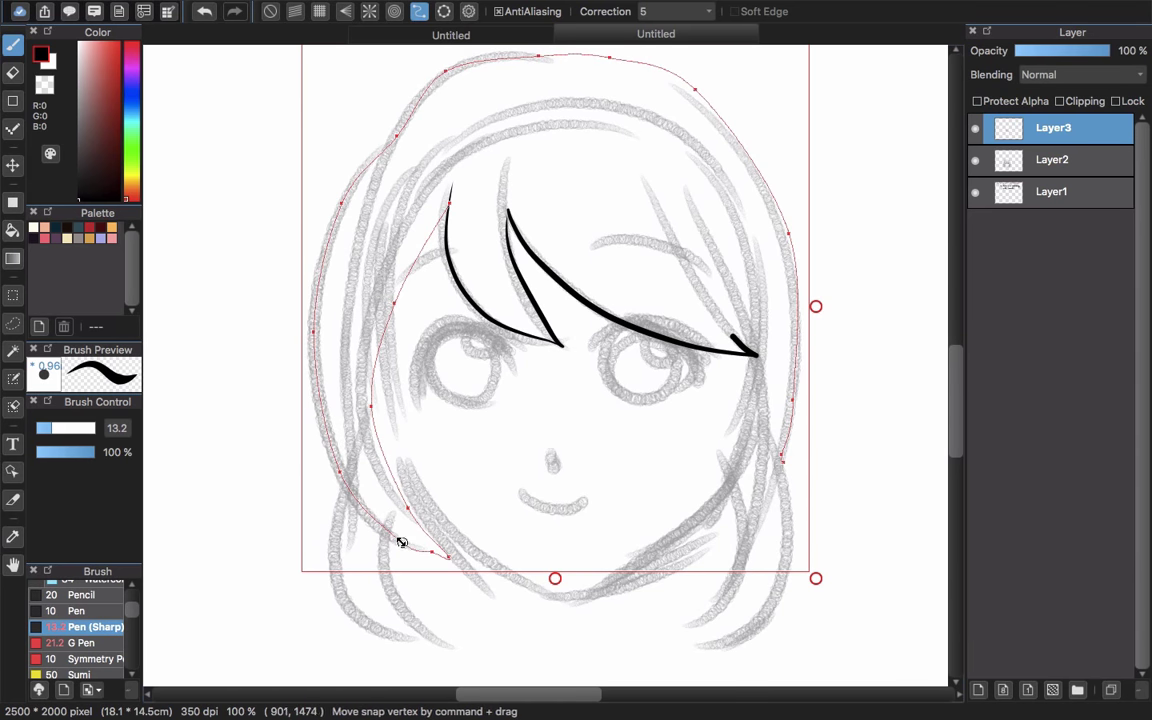
# Reposition the curve's points around the left side hair and its lower tip to follow the sketched strand.
pyautogui.moveTo(401, 542); pyautogui.dragTo(329, 428)
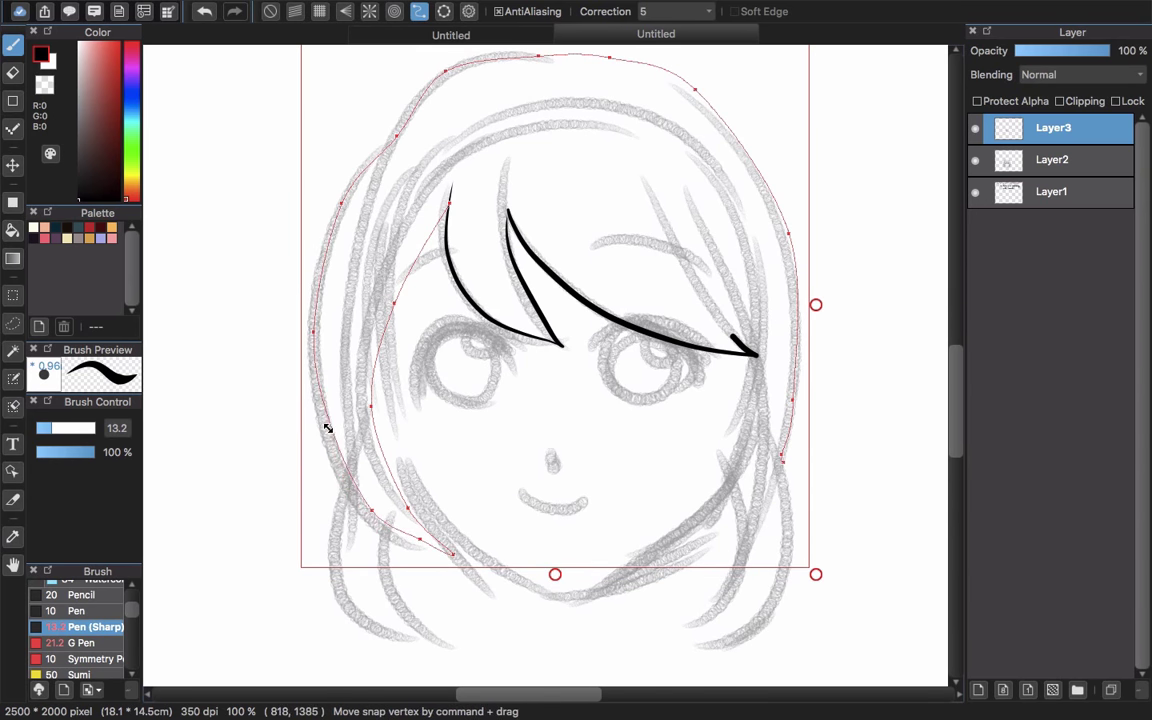
pyautogui.moveTo(408, 509); pyautogui.dragTo(427, 529)
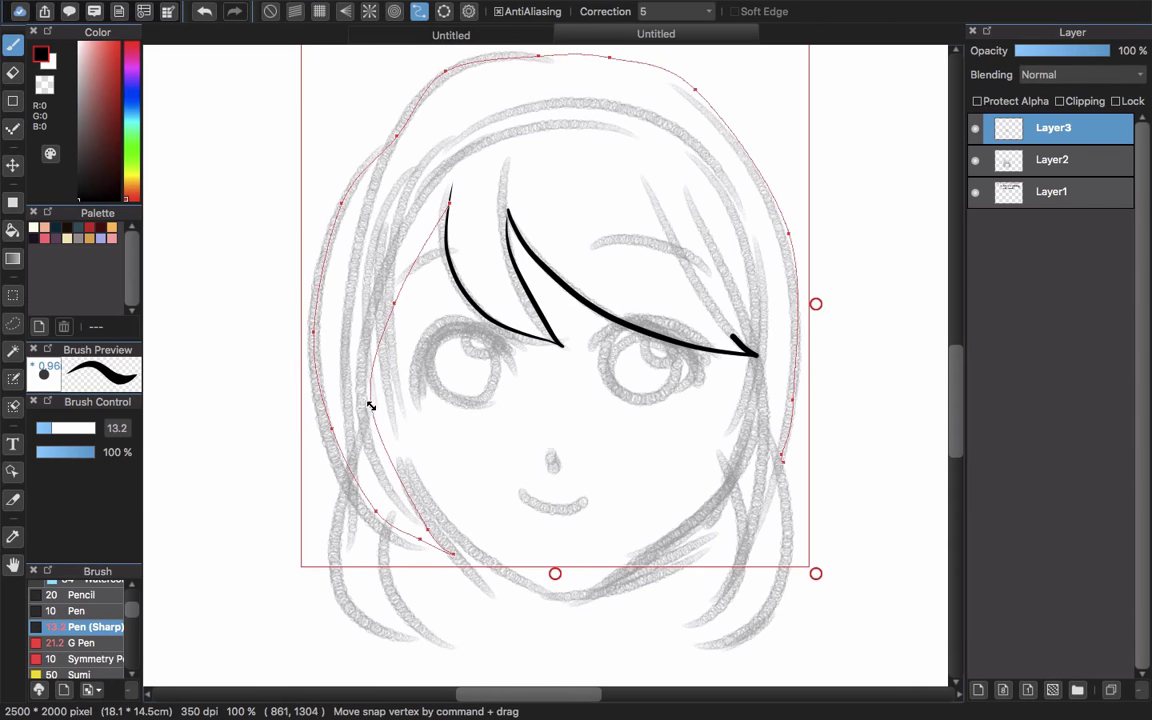
pyautogui.moveTo(370, 405); pyautogui.dragTo(380, 422)
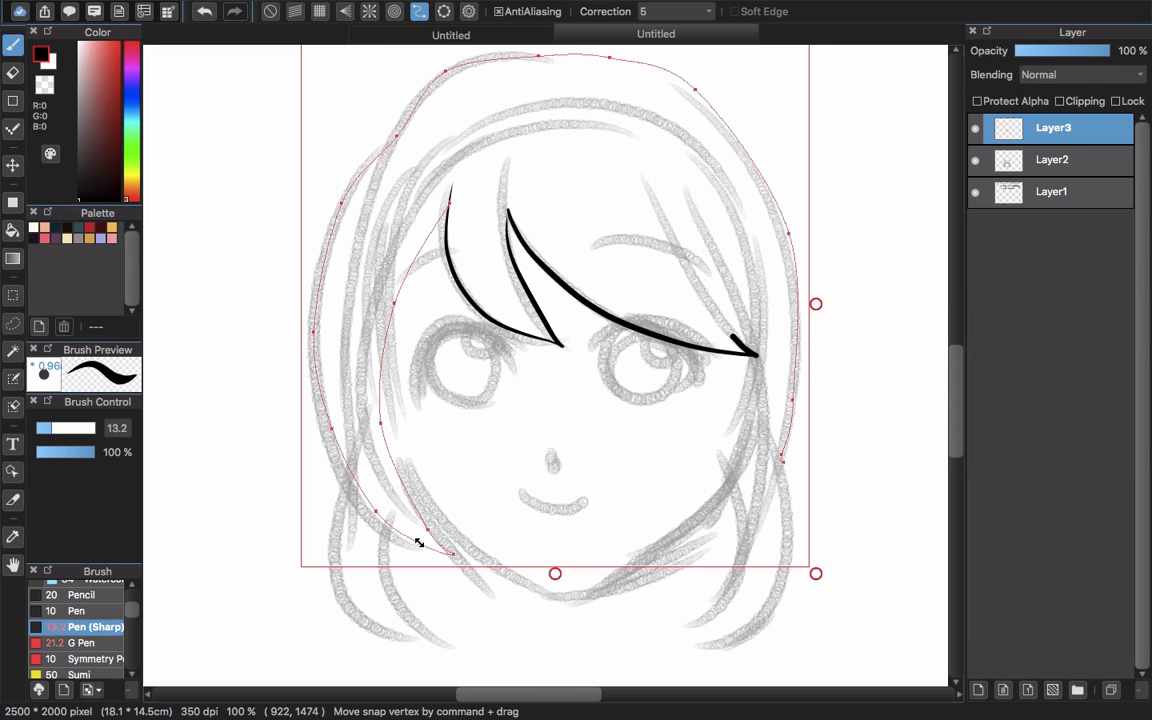
pyautogui.moveTo(419, 542); pyautogui.dragTo(468, 561)
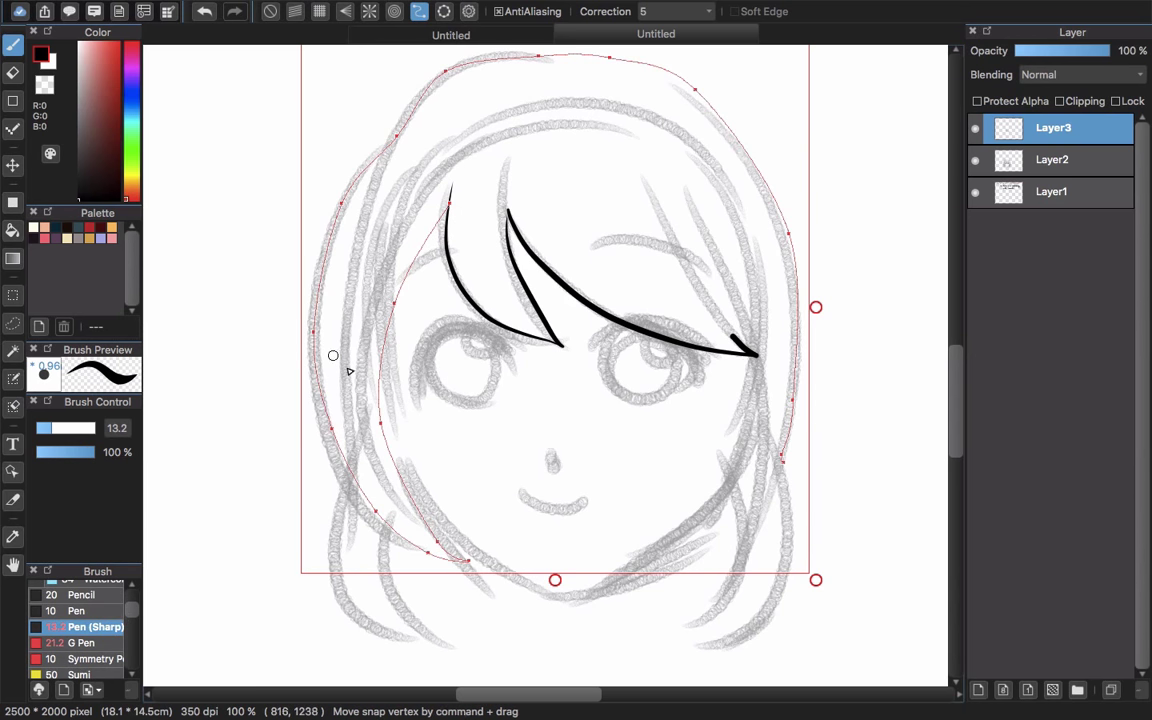
# Ink the hair outline and the left strand along the adjusted curve, and turn off the snap.
pyautogui.moveTo(458, 567)
pyautogui.mouseDown()
pyautogui.moveTo(428, 560)
pyautogui.moveTo(355, 487)
pyautogui.moveTo(312, 372)
pyautogui.moveTo(335, 253)
pyautogui.moveTo(405, 150)
pyautogui.moveTo(444, 129)
pyautogui.moveTo(458, 151)
pyautogui.moveTo(406, 143)
pyautogui.moveTo(404, 122)
pyautogui.moveTo(538, 57)
pyautogui.moveTo(714, 116)
pyautogui.moveTo(784, 292)
pyautogui.moveTo(782, 460)
pyautogui.mouseUp()
pyautogui.moveTo(434, 225)
pyautogui.mouseDown()
pyautogui.moveTo(388, 305)
pyautogui.moveTo(470, 565)
pyautogui.mouseUp()
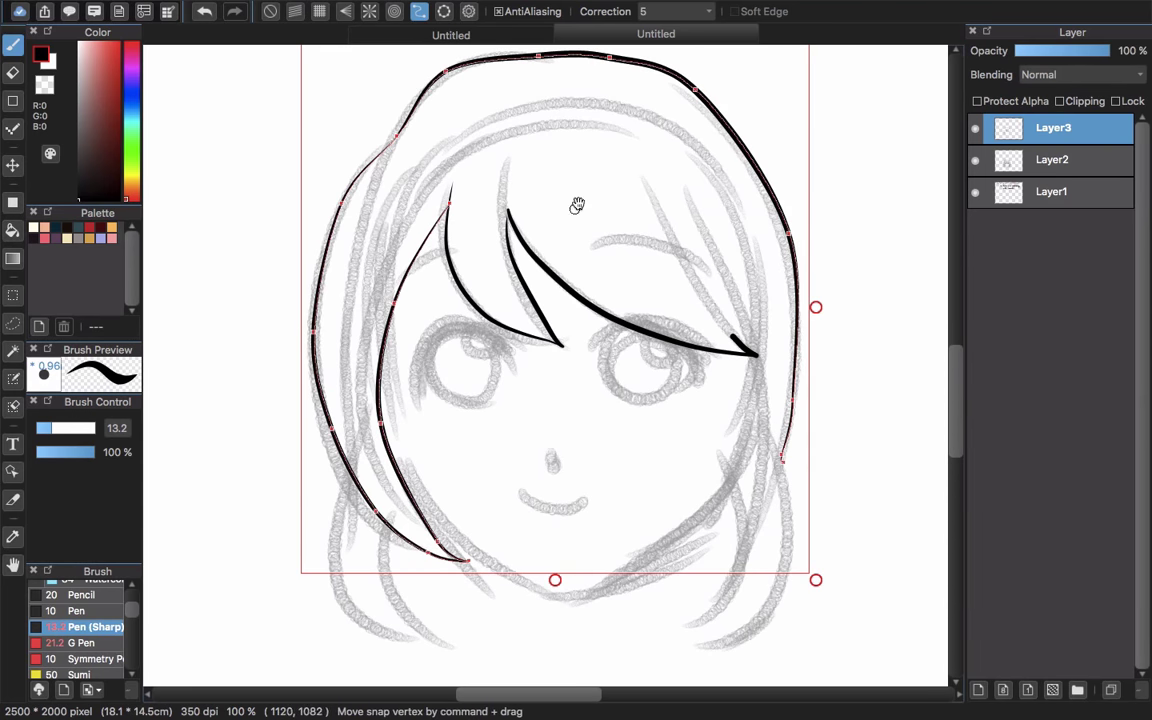
pyautogui.scroll(3, 560, 230)
pyautogui.click(804, 155)
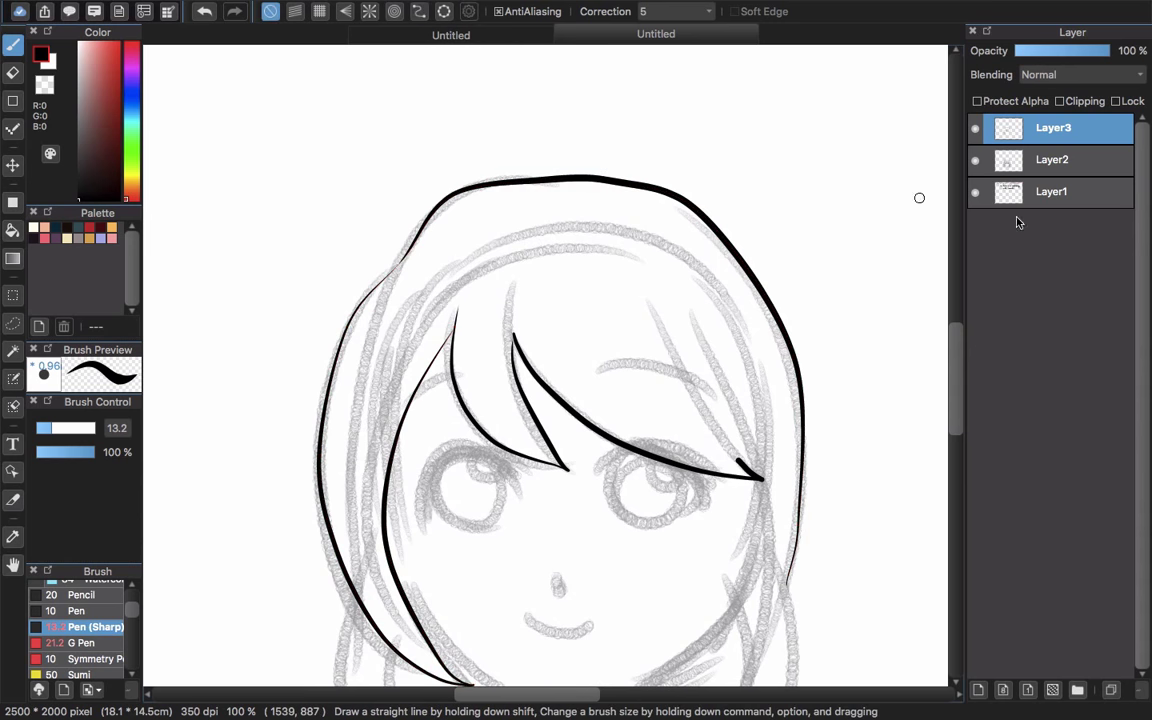
# Hide the face sketch on Layer2 so only the line art shows with the text.
pyautogui.click(975, 160)
pyautogui.scroll(-5, 669, 424)
pyautogui.scroll(4, 669, 424)
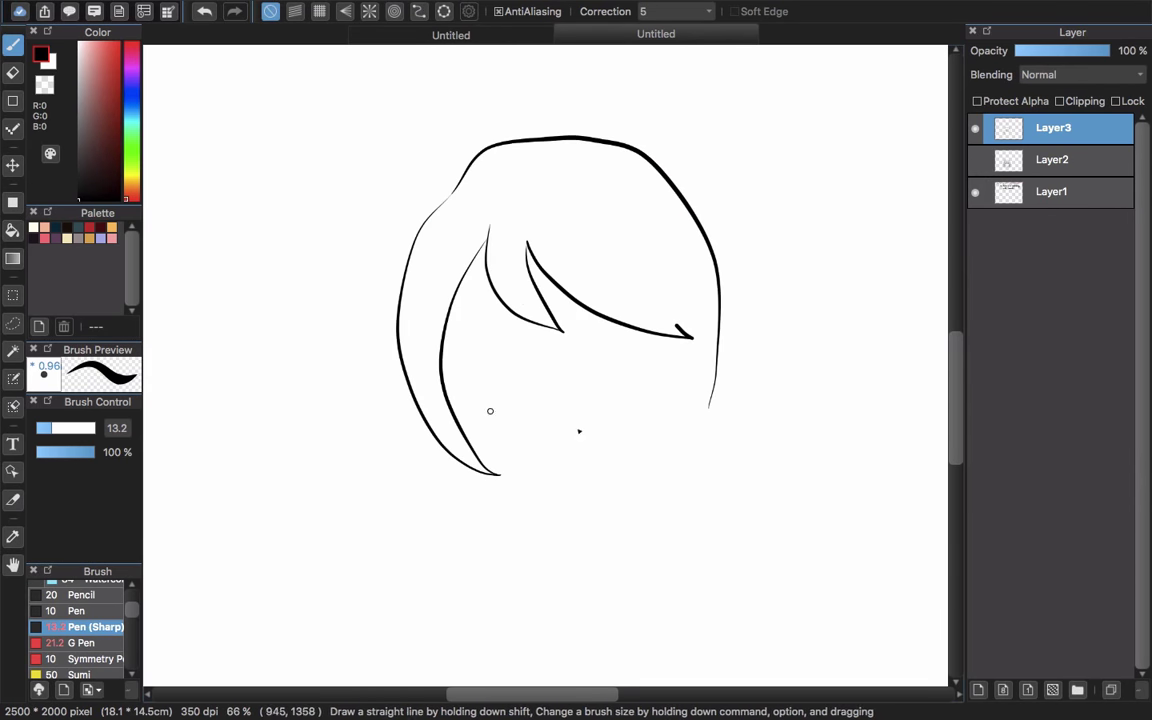
# Handwrite "it needs time to practice" to the right of the inked hair.
pyautogui.moveTo(767, 238); pyautogui.dragTo(618, 326)
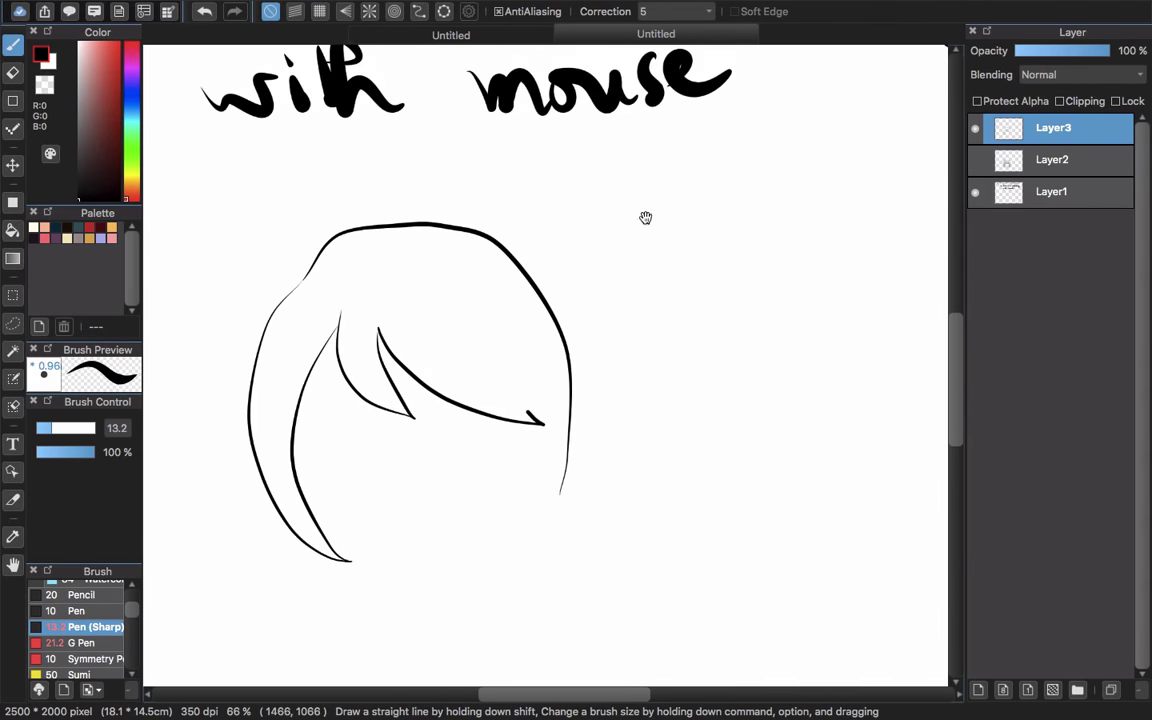
pyautogui.moveTo(642, 248)
pyautogui.mouseDown()
pyautogui.moveTo(646, 286)
pyautogui.moveTo(741, 266)
pyautogui.moveTo(770, 277)
pyautogui.mouseUp()
pyautogui.moveTo(791, 252); pyautogui.dragTo(763, 338)
pyautogui.click(777, 285)
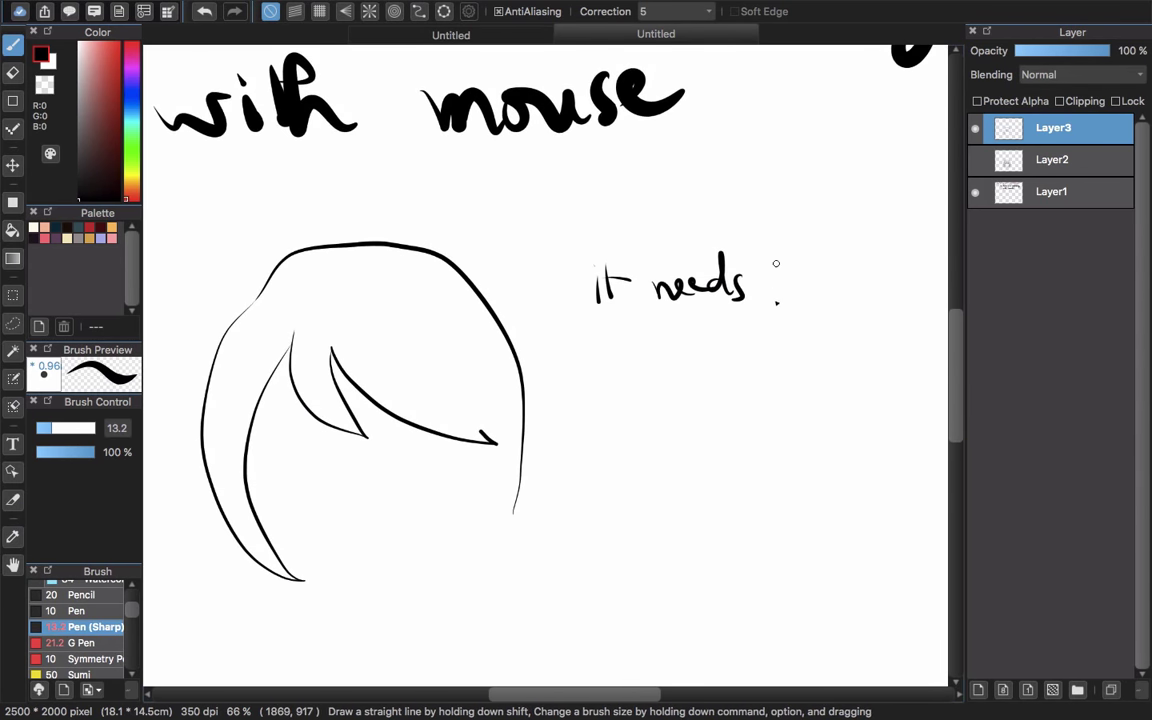
pyautogui.scroll(1, 790, 340)
pyautogui.hscroll(2, 790, 340)
pyautogui.moveTo(811, 290)
pyautogui.mouseDown()
pyautogui.moveTo(838, 292)
pyautogui.moveTo(829, 322)
pyautogui.moveTo(843, 304)
pyautogui.moveTo(860, 342)
pyautogui.mouseUp()
pyautogui.moveTo(858, 304)
pyautogui.mouseDown()
pyautogui.moveTo(870, 312)
pyautogui.moveTo(826, 318)
pyautogui.moveTo(840, 320)
pyautogui.mouseUp()
pyautogui.hscroll(3, 820, 353)
pyautogui.scroll(1, 820, 353)
pyautogui.moveTo(853, 300); pyautogui.dragTo(853, 322)
pyautogui.moveTo(846, 309); pyautogui.dragTo(907, 318)
pyautogui.click(864, 294)
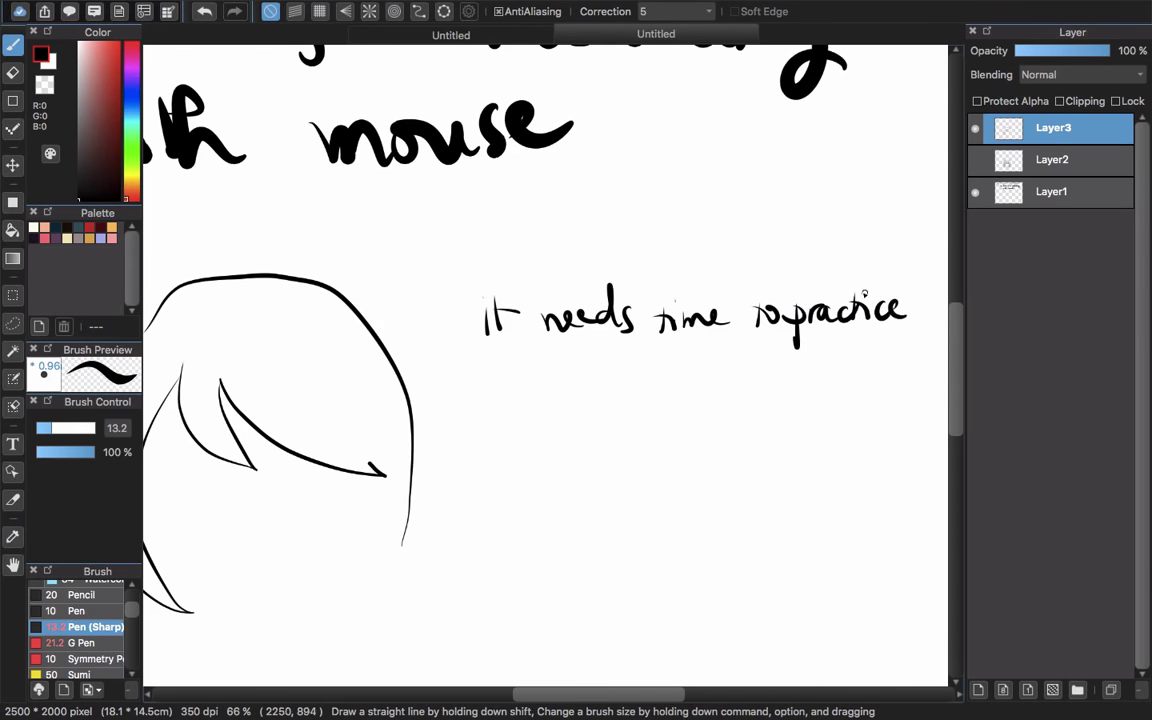
# Handwrite "that will be faster if you" as the note's second line.
pyautogui.scroll(-3, 640, 427)
pyautogui.hscroll(2, 640, 427)
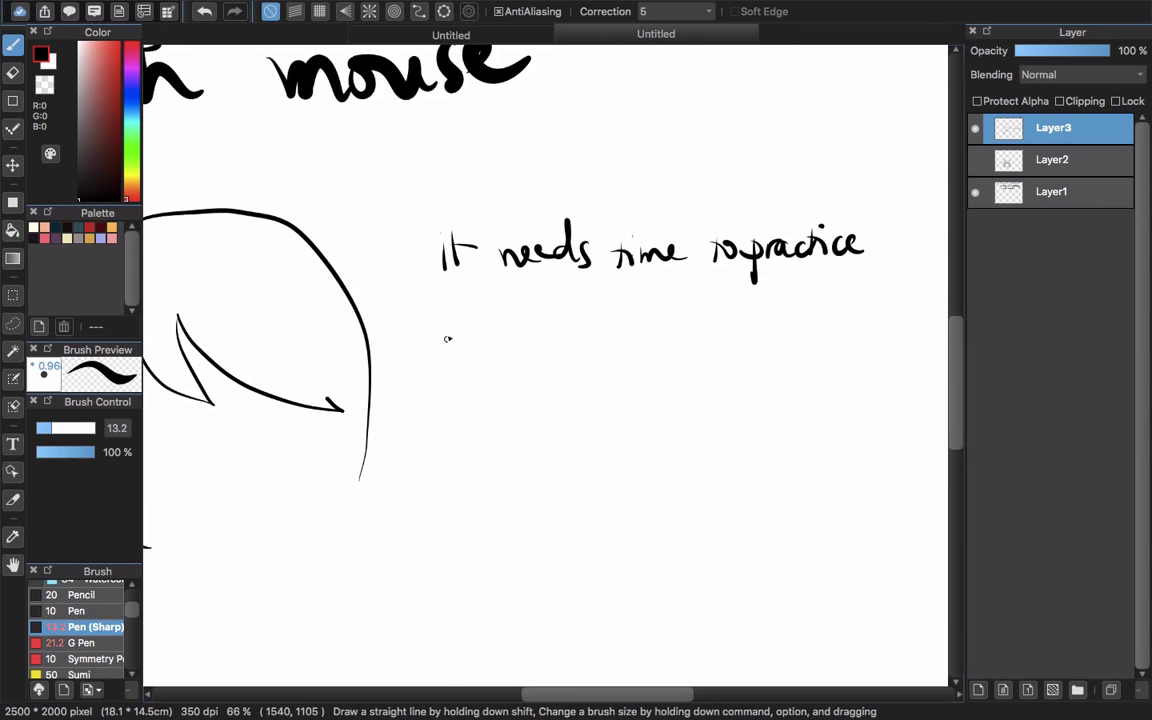
pyautogui.moveTo(450, 316)
pyautogui.mouseDown()
pyautogui.moveTo(461, 346)
pyautogui.moveTo(496, 340)
pyautogui.moveTo(493, 326)
pyautogui.moveTo(532, 354)
pyautogui.moveTo(554, 338)
pyautogui.moveTo(549, 322)
pyautogui.moveTo(597, 352)
pyautogui.mouseUp()
pyautogui.moveTo(601, 344); pyautogui.dragTo(651, 355)
pyautogui.moveTo(649, 340); pyautogui.dragTo(658, 341)
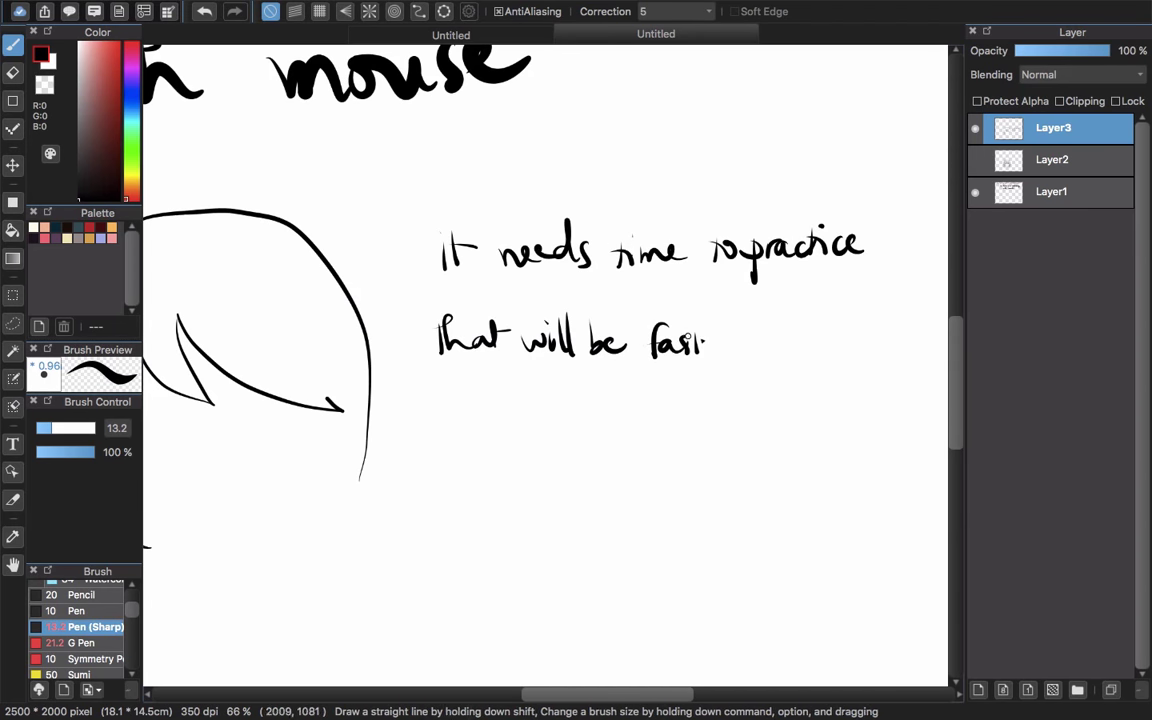
pyautogui.moveTo(791, 328); pyautogui.dragTo(779, 355)
pyautogui.moveTo(776, 342)
pyautogui.mouseDown()
pyautogui.moveTo(793, 338)
pyautogui.moveTo(727, 363)
pyautogui.moveTo(729, 394)
pyautogui.moveTo(748, 360)
pyautogui.mouseUp()
pyautogui.moveTo(753, 359); pyautogui.dragTo(768, 369)
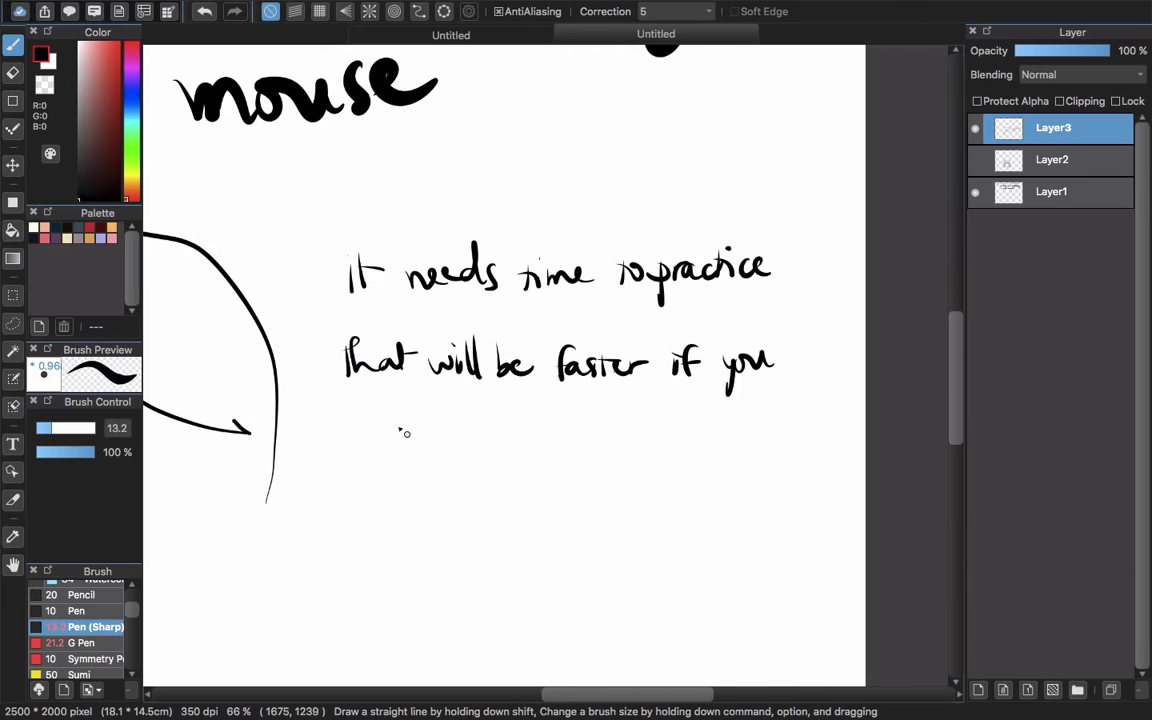
# Handwrite "have a tablet anyway." as the note's third line, redoing a faulty stroke.
pyautogui.moveTo(394, 416)
pyautogui.mouseDown()
pyautogui.moveTo(412, 434)
pyautogui.moveTo(450, 433)
pyautogui.mouseUp()
pyautogui.moveTo(455, 430); pyautogui.dragTo(560, 440)
pyautogui.press('super+z')
pyautogui.moveTo(550, 424); pyautogui.dragTo(588, 437)
pyautogui.moveTo(590, 414)
pyautogui.mouseDown()
pyautogui.moveTo(598, 438)
pyautogui.moveTo(624, 441)
pyautogui.moveTo(755, 425)
pyautogui.moveTo(790, 462)
pyautogui.mouseUp()
# Handwrite "Or just draw on phone with this app" over two lines below the first note.
pyautogui.moveTo(392, 523)
pyautogui.mouseDown()
pyautogui.moveTo(421, 534)
pyautogui.moveTo(447, 568)
pyautogui.moveTo(515, 552)
pyautogui.mouseUp()
pyautogui.moveTo(505, 540)
pyautogui.mouseDown()
pyautogui.moveTo(663, 541)
pyautogui.moveTo(700, 547)
pyautogui.moveTo(714, 570)
pyautogui.mouseUp()
pyautogui.moveTo(725, 527); pyautogui.dragTo(741, 547)
pyautogui.moveTo(756, 536); pyautogui.dragTo(800, 543)
pyautogui.moveTo(479, 604)
pyautogui.mouseDown()
pyautogui.moveTo(580, 616)
pyautogui.moveTo(705, 610)
pyautogui.mouseUp()
# Draw a round smiley face after the word "app" at the end of the note.
pyautogui.scroll(-3, 764, 431)
pyautogui.moveTo(764, 421); pyautogui.dragTo(752, 422)
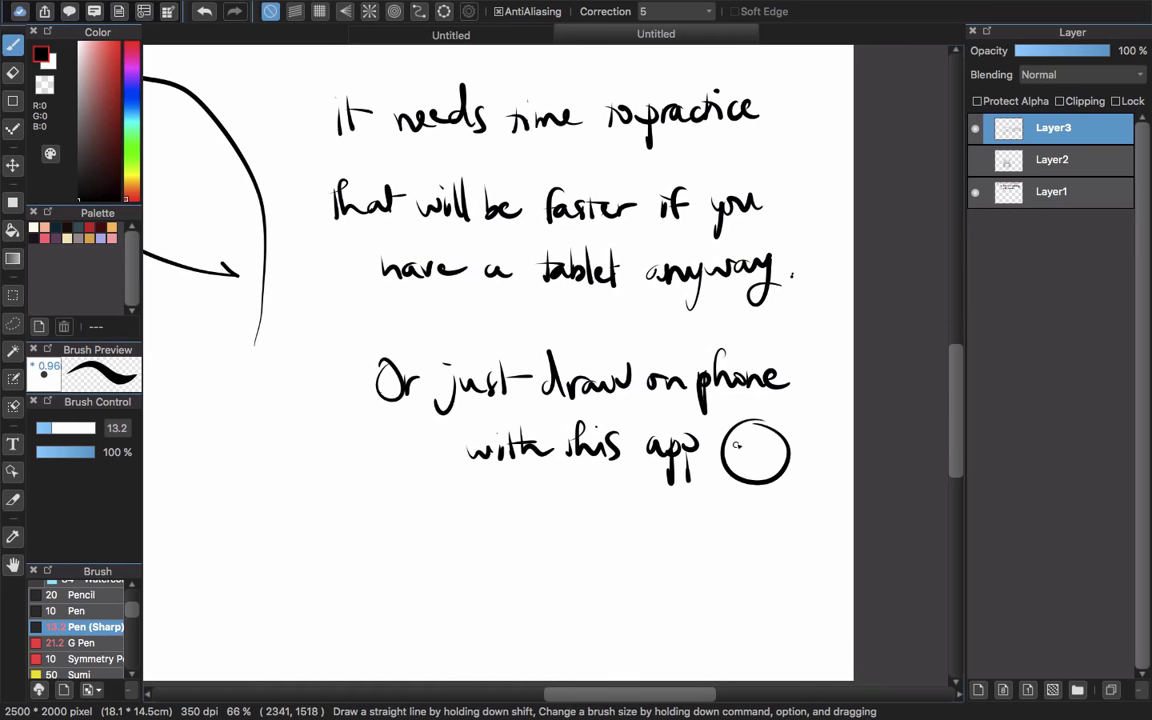
pyautogui.moveTo(746, 470); pyautogui.dragTo(772, 450)
pyautogui.scroll(-5, 518, 278)
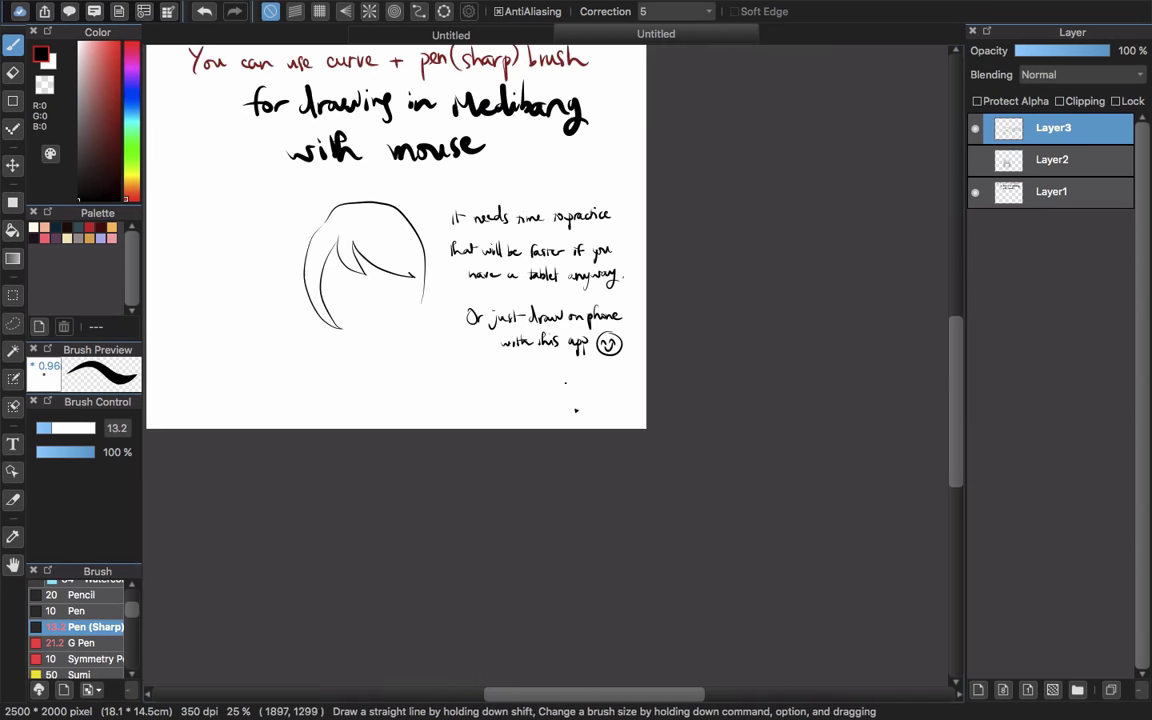
pyautogui.moveTo(456, 164); pyautogui.dragTo(550, 308)
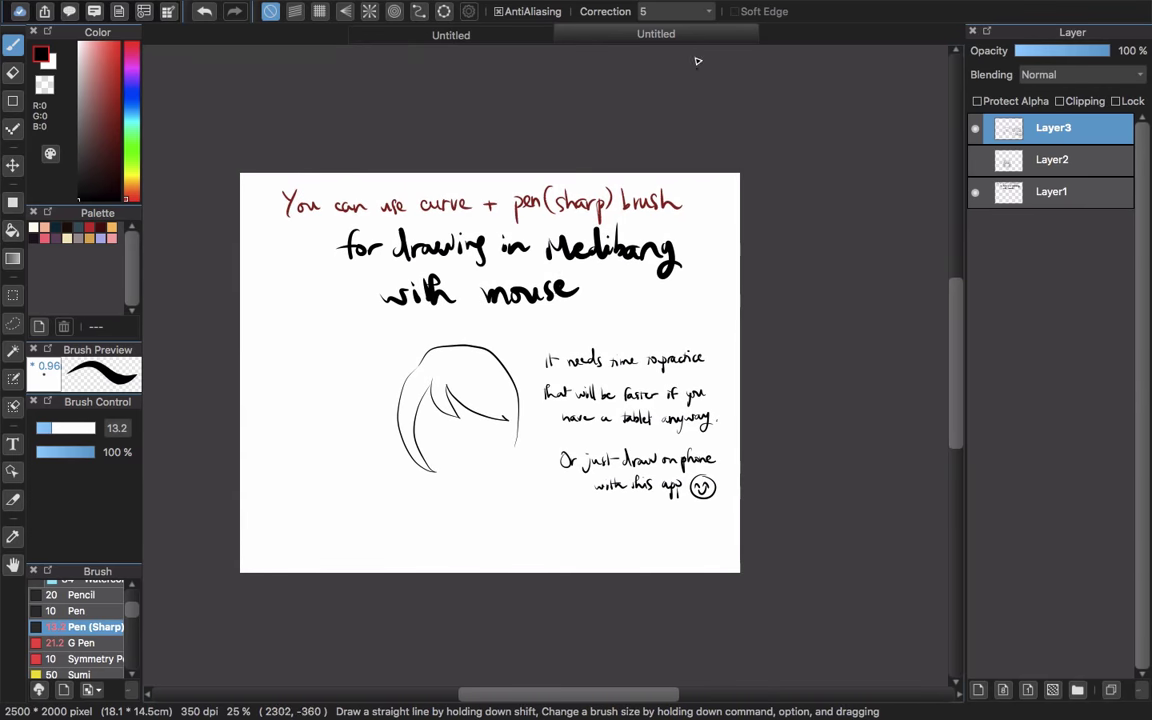